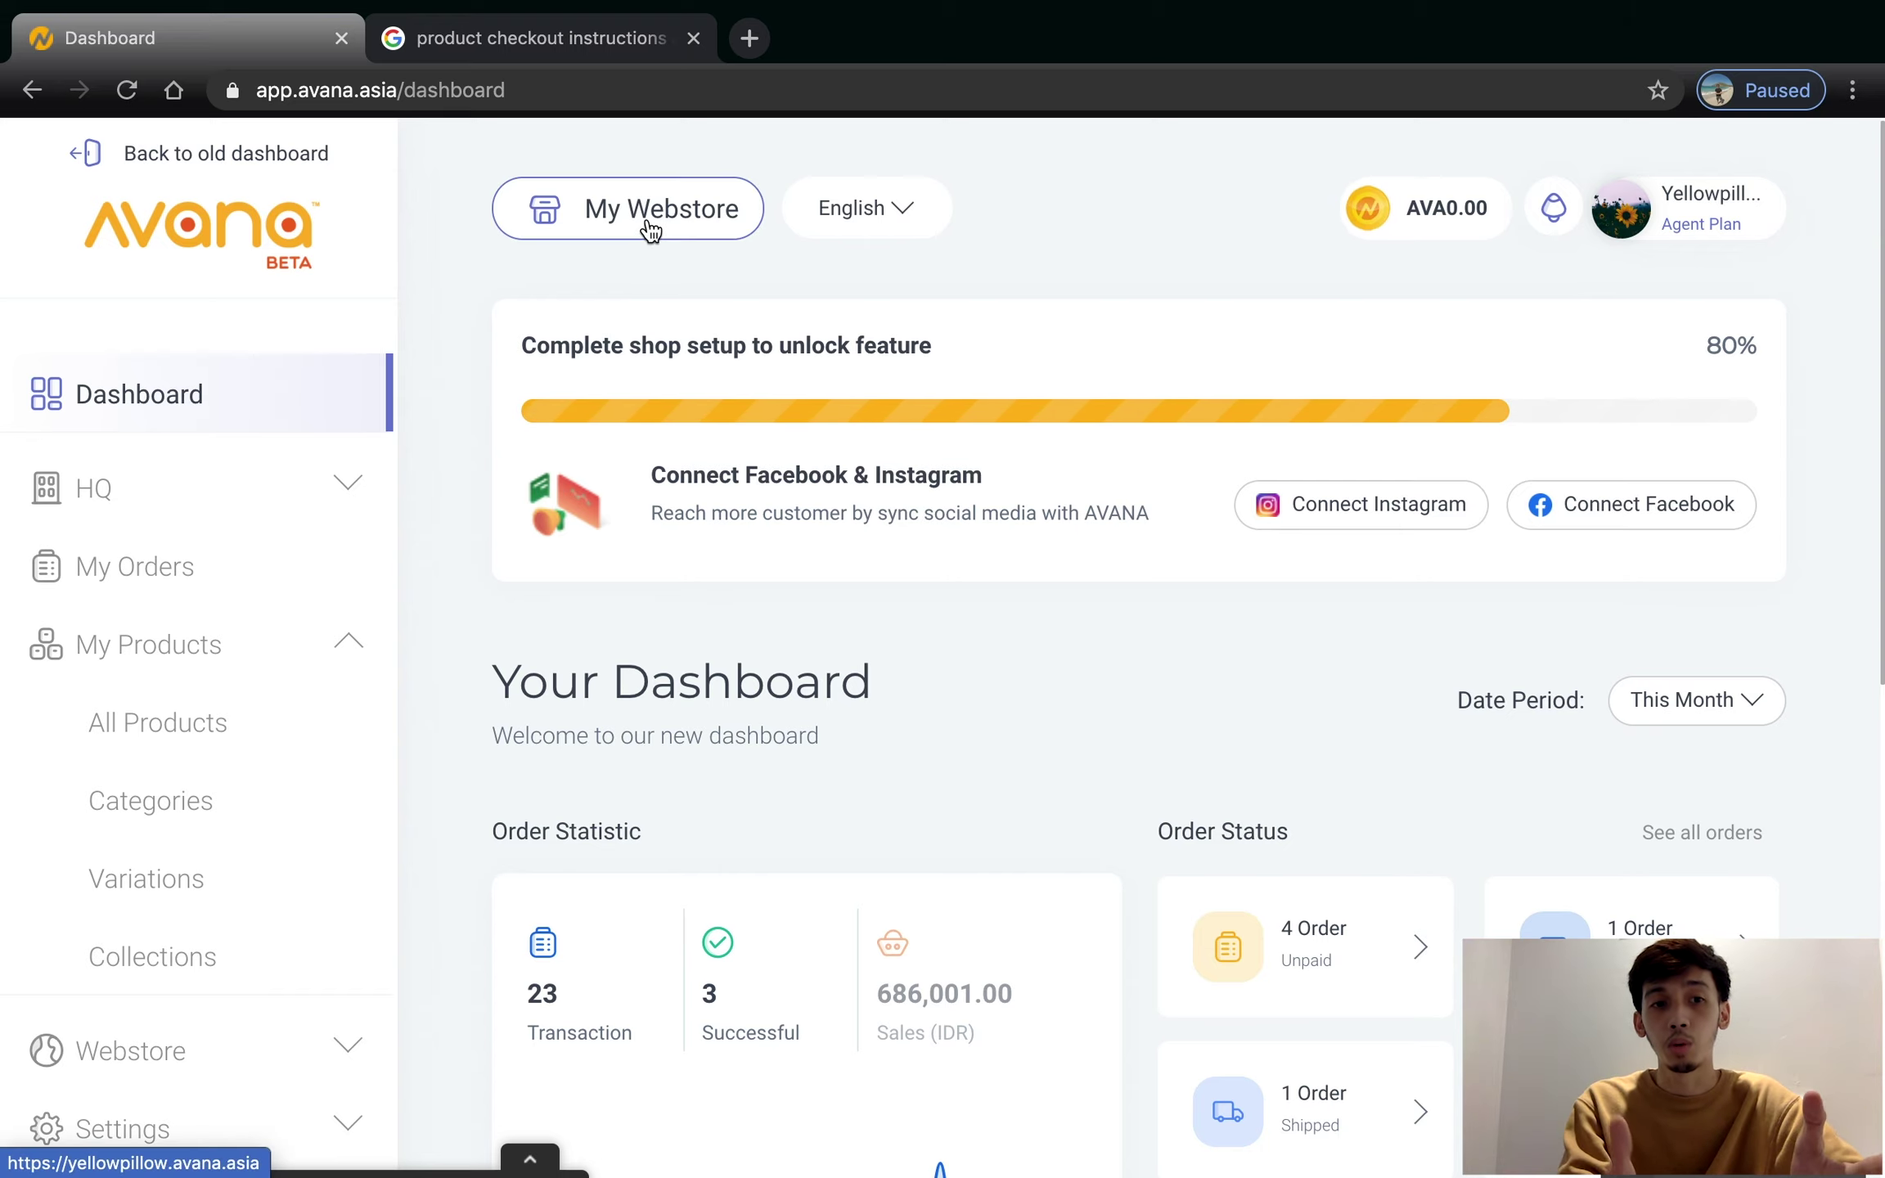
- Add a new product category named Body Scrub and save it
click(195, 655)
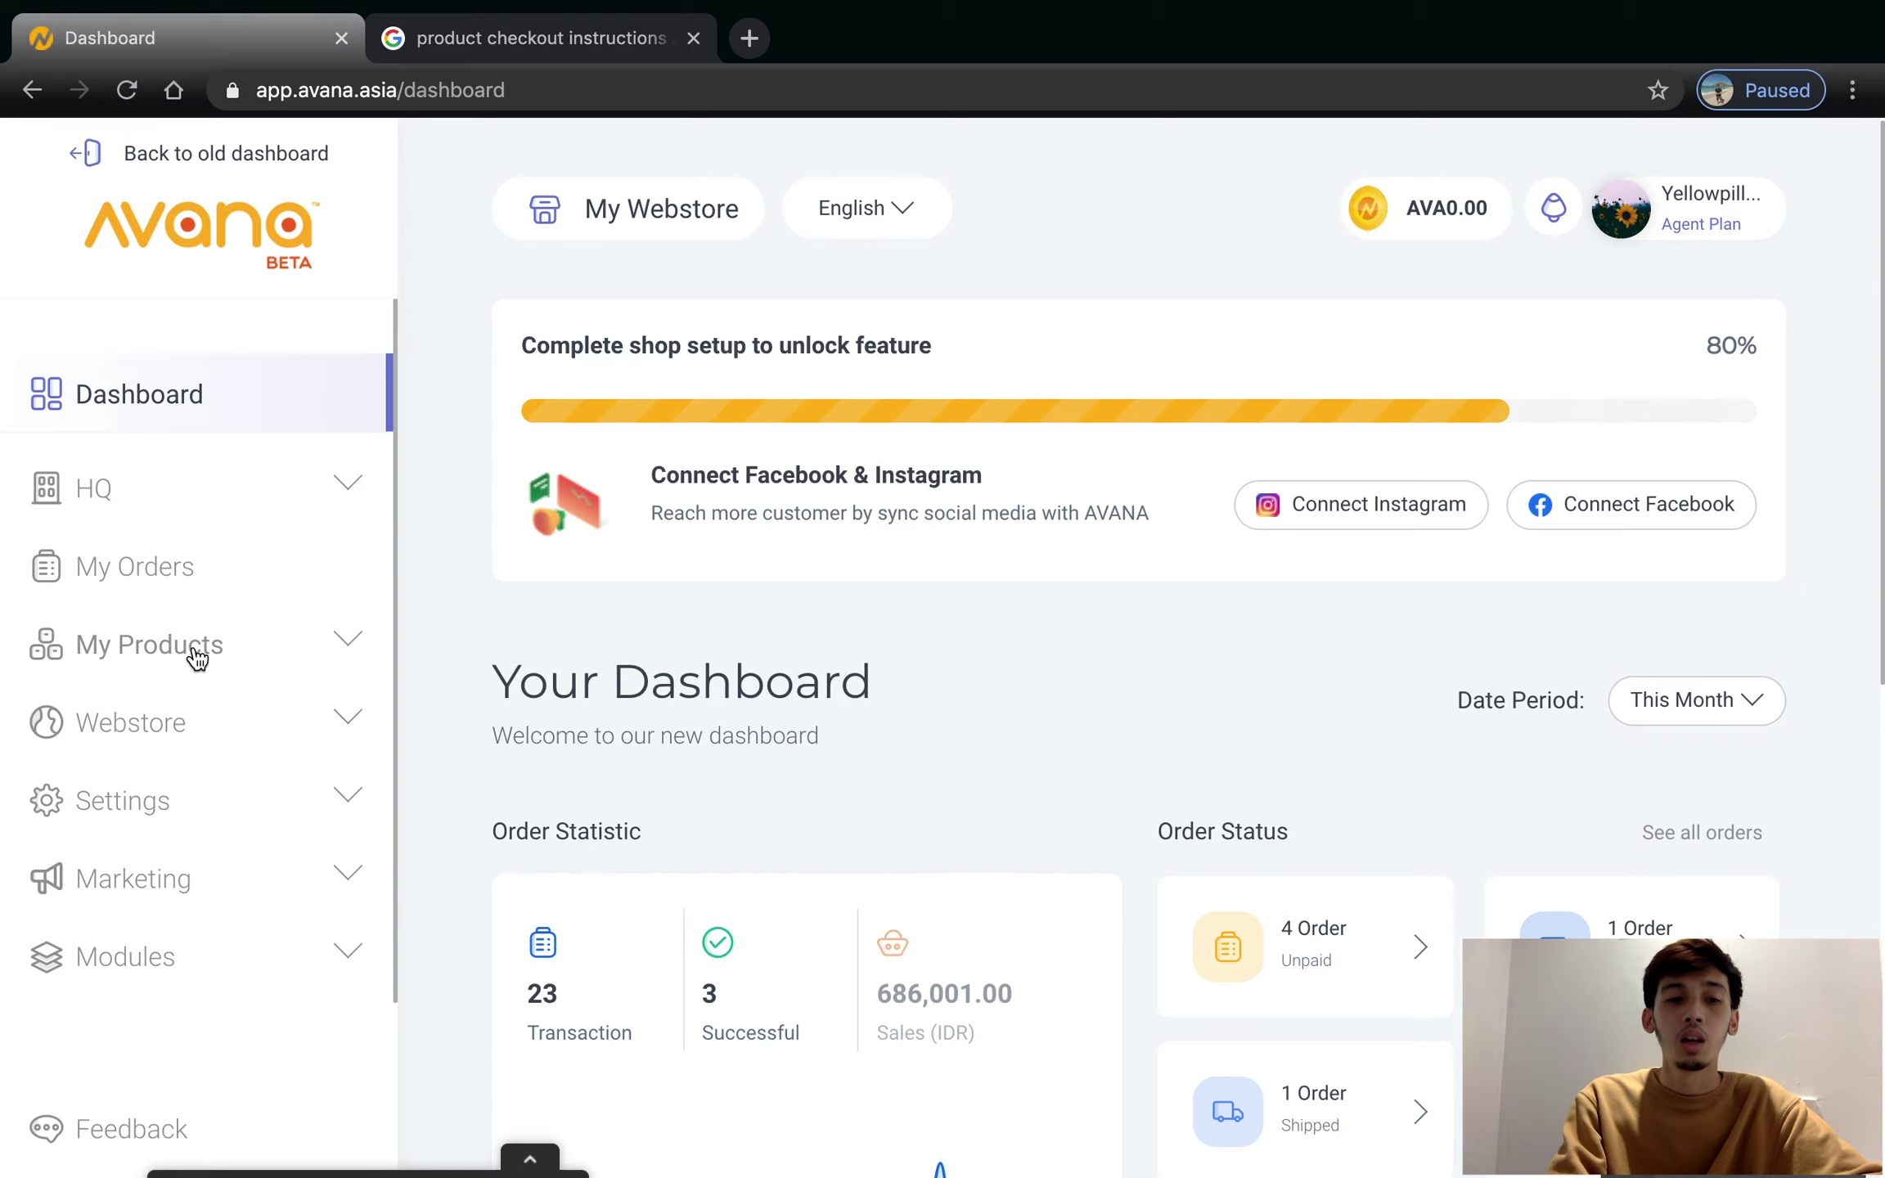
click(197, 654)
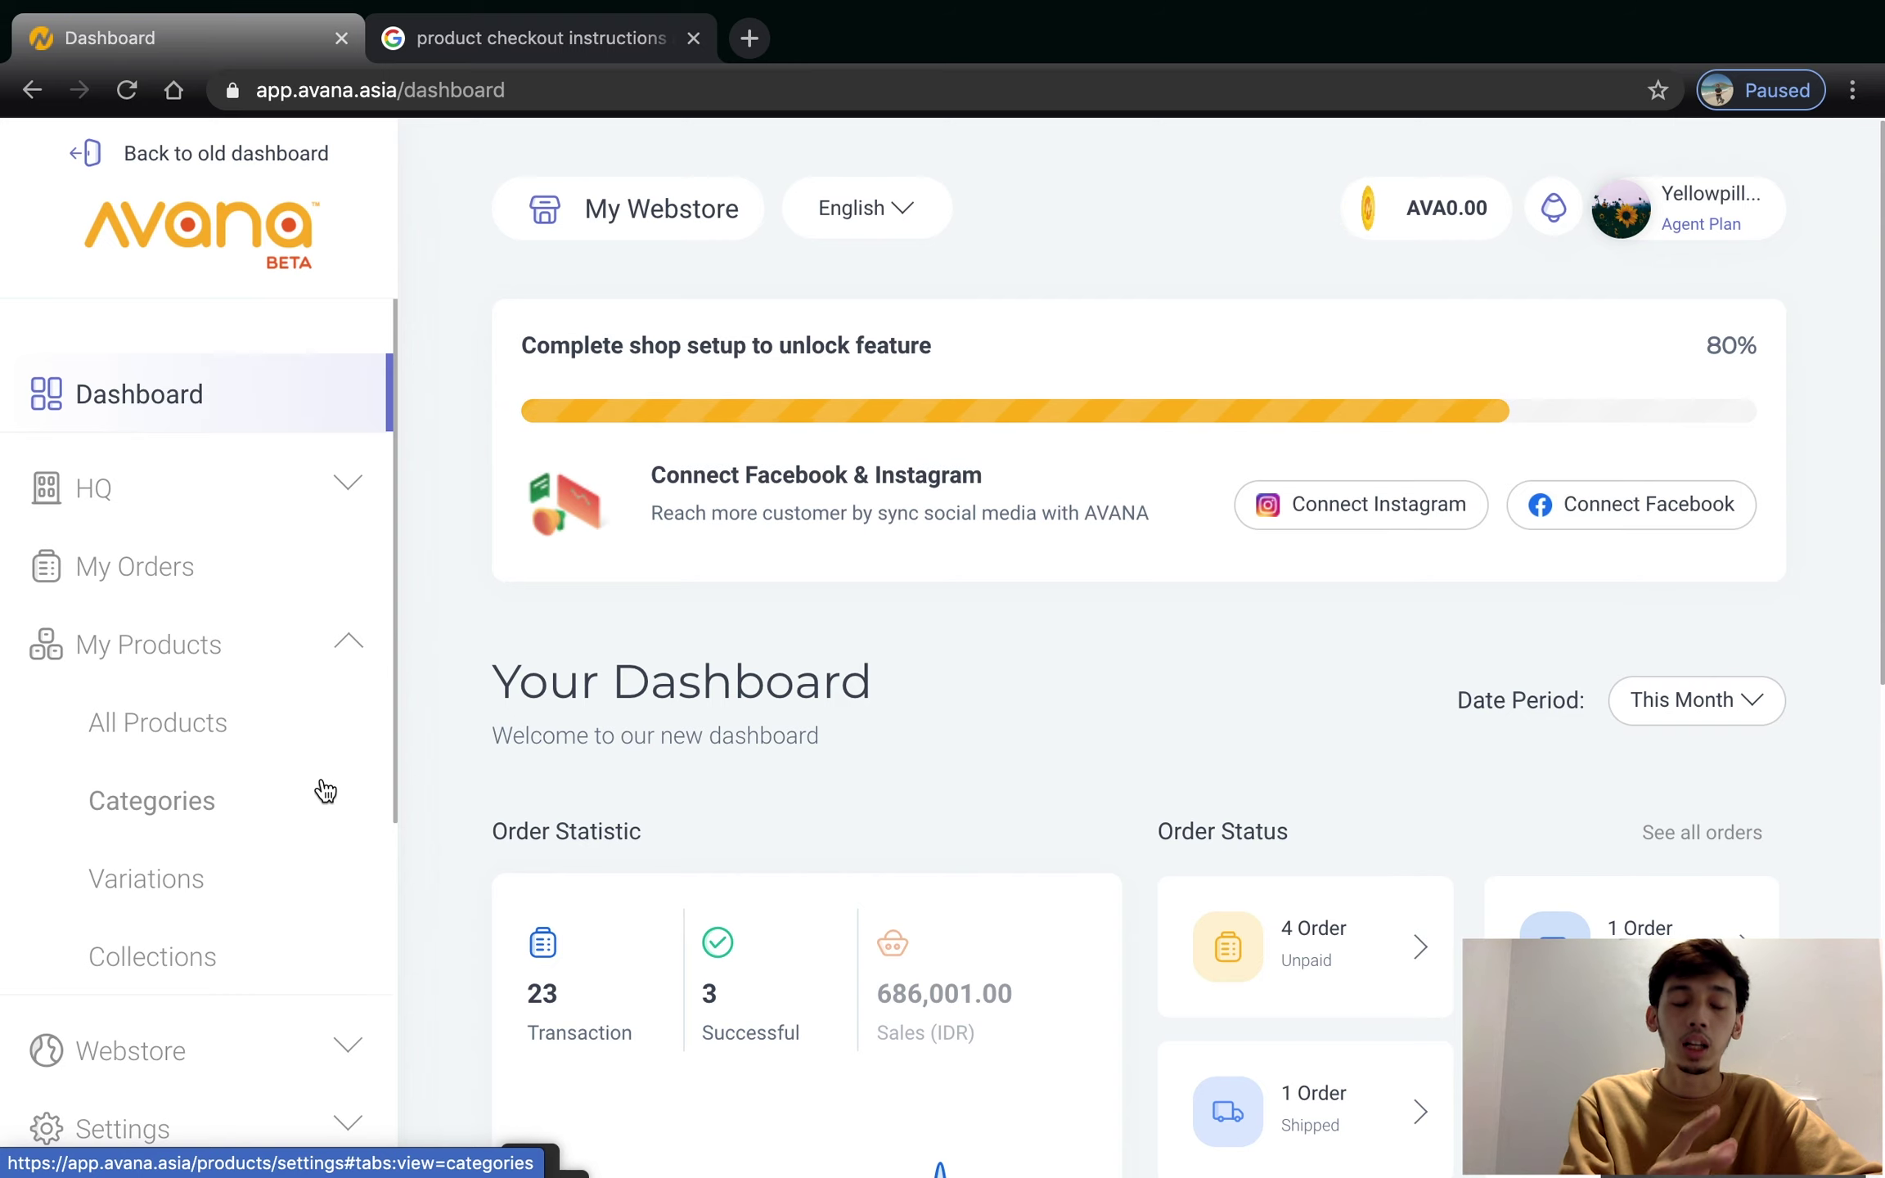
click(253, 813)
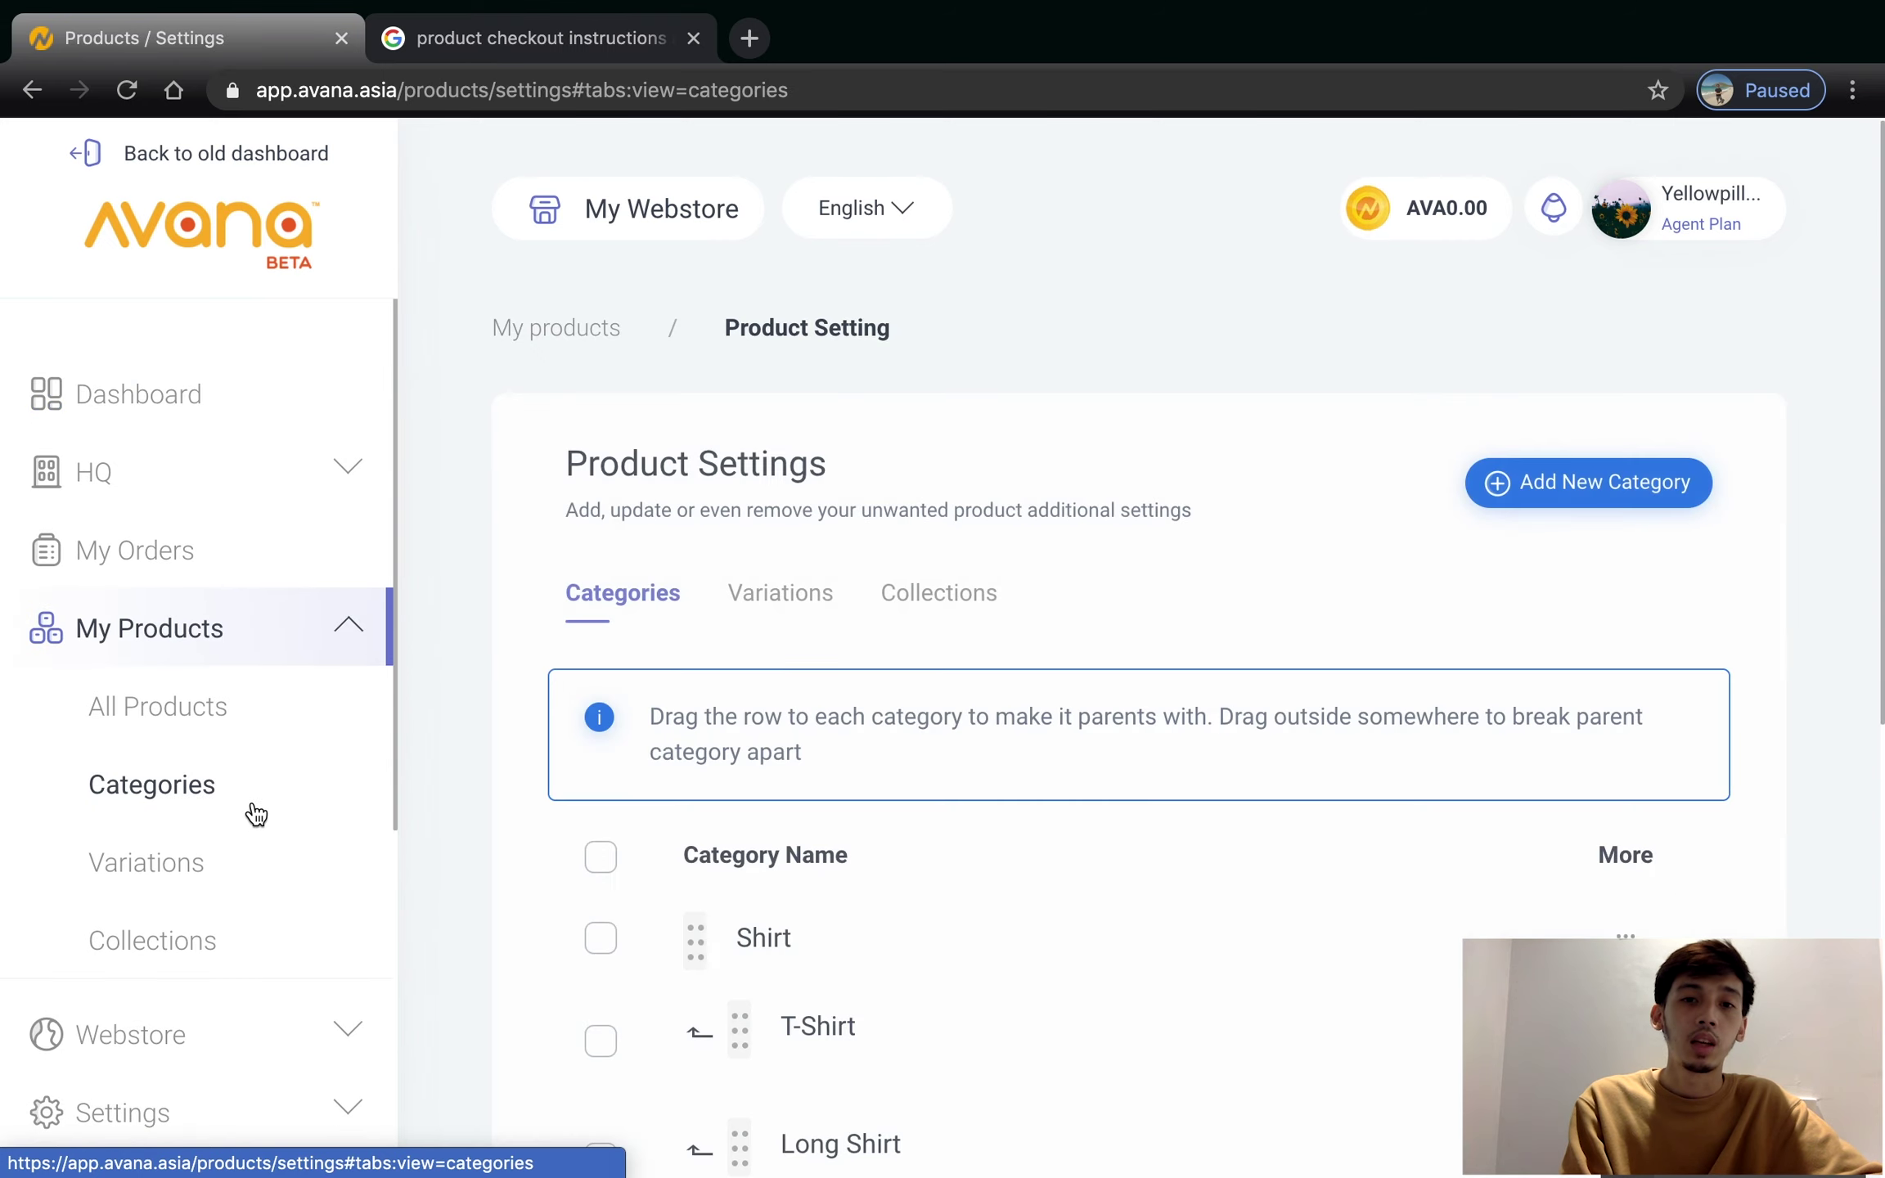
click(1585, 491)
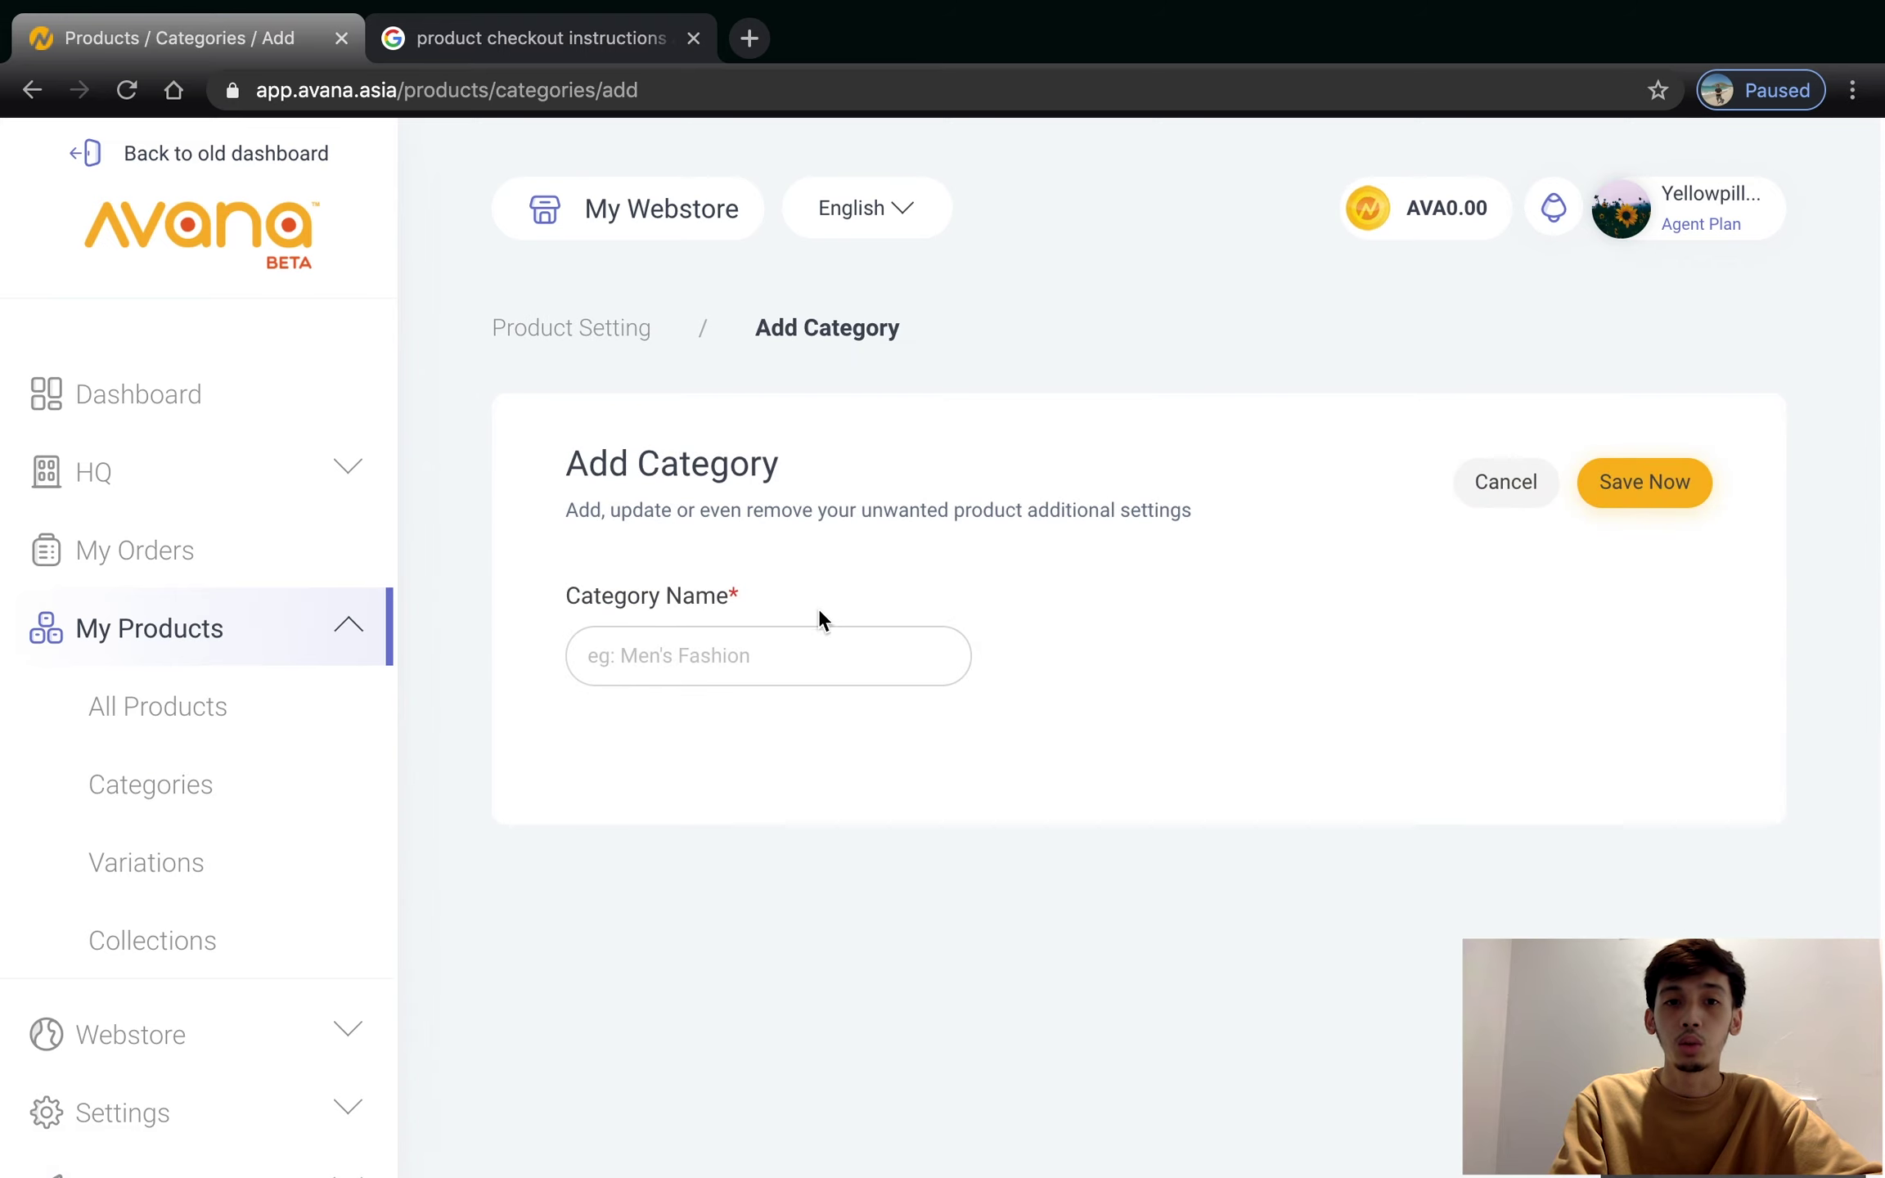
click(744, 655)
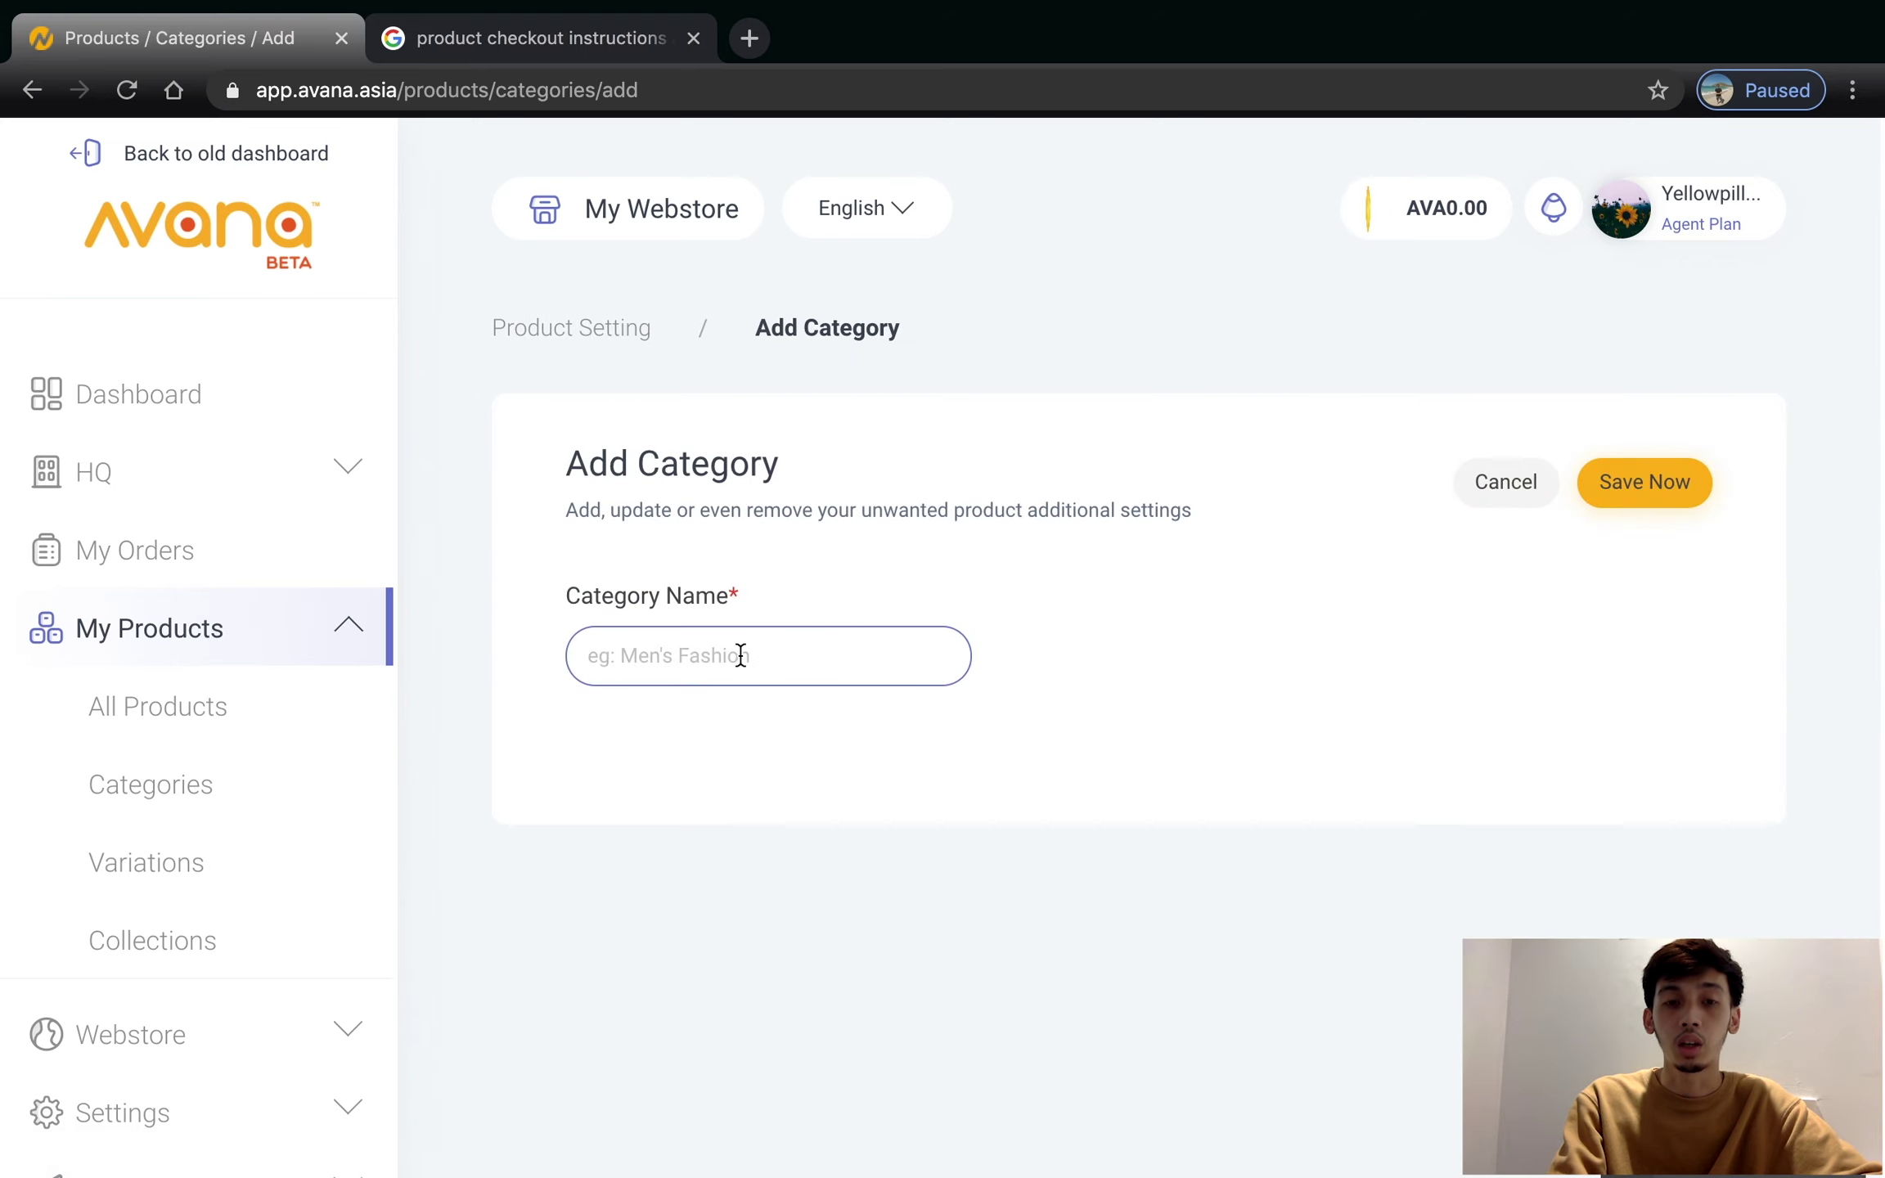
click(740, 655)
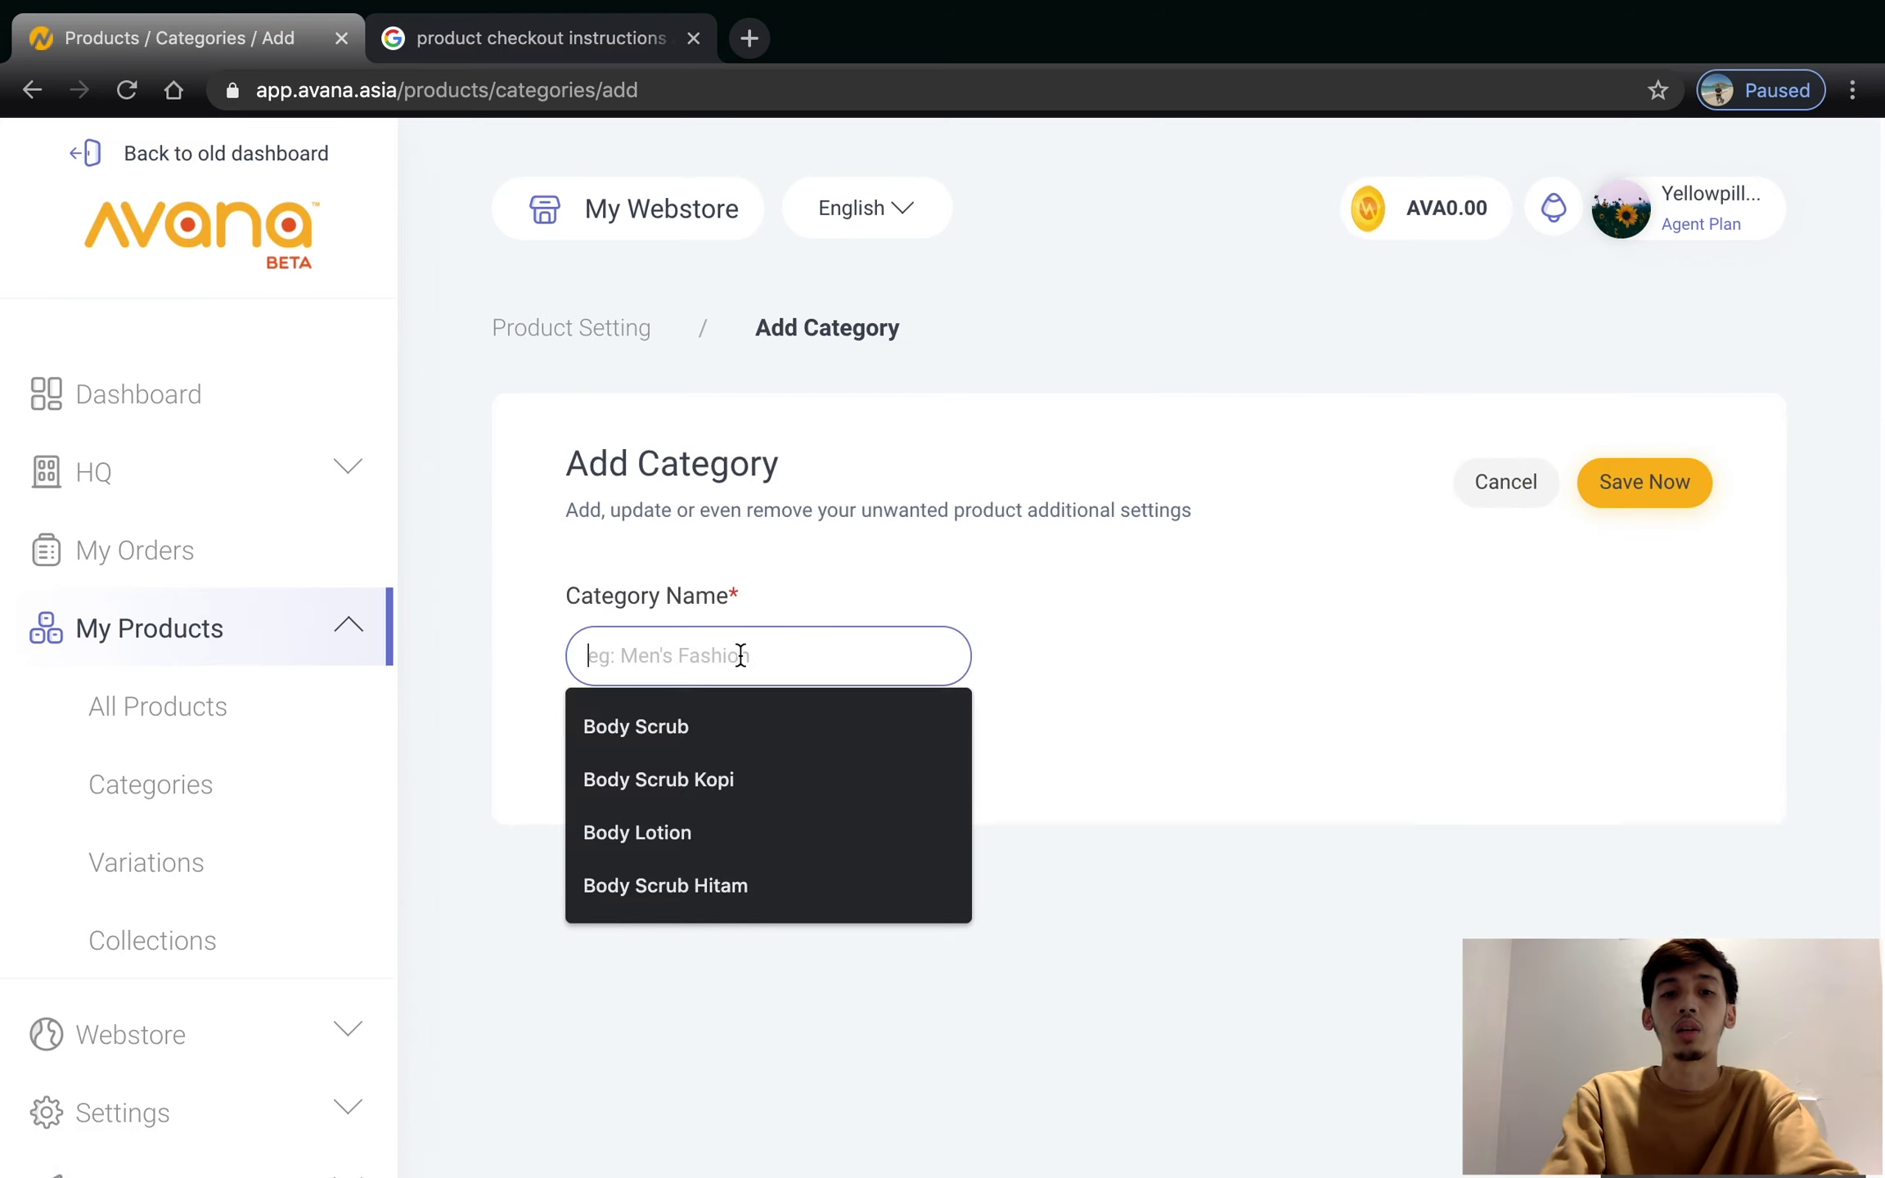
click(720, 711)
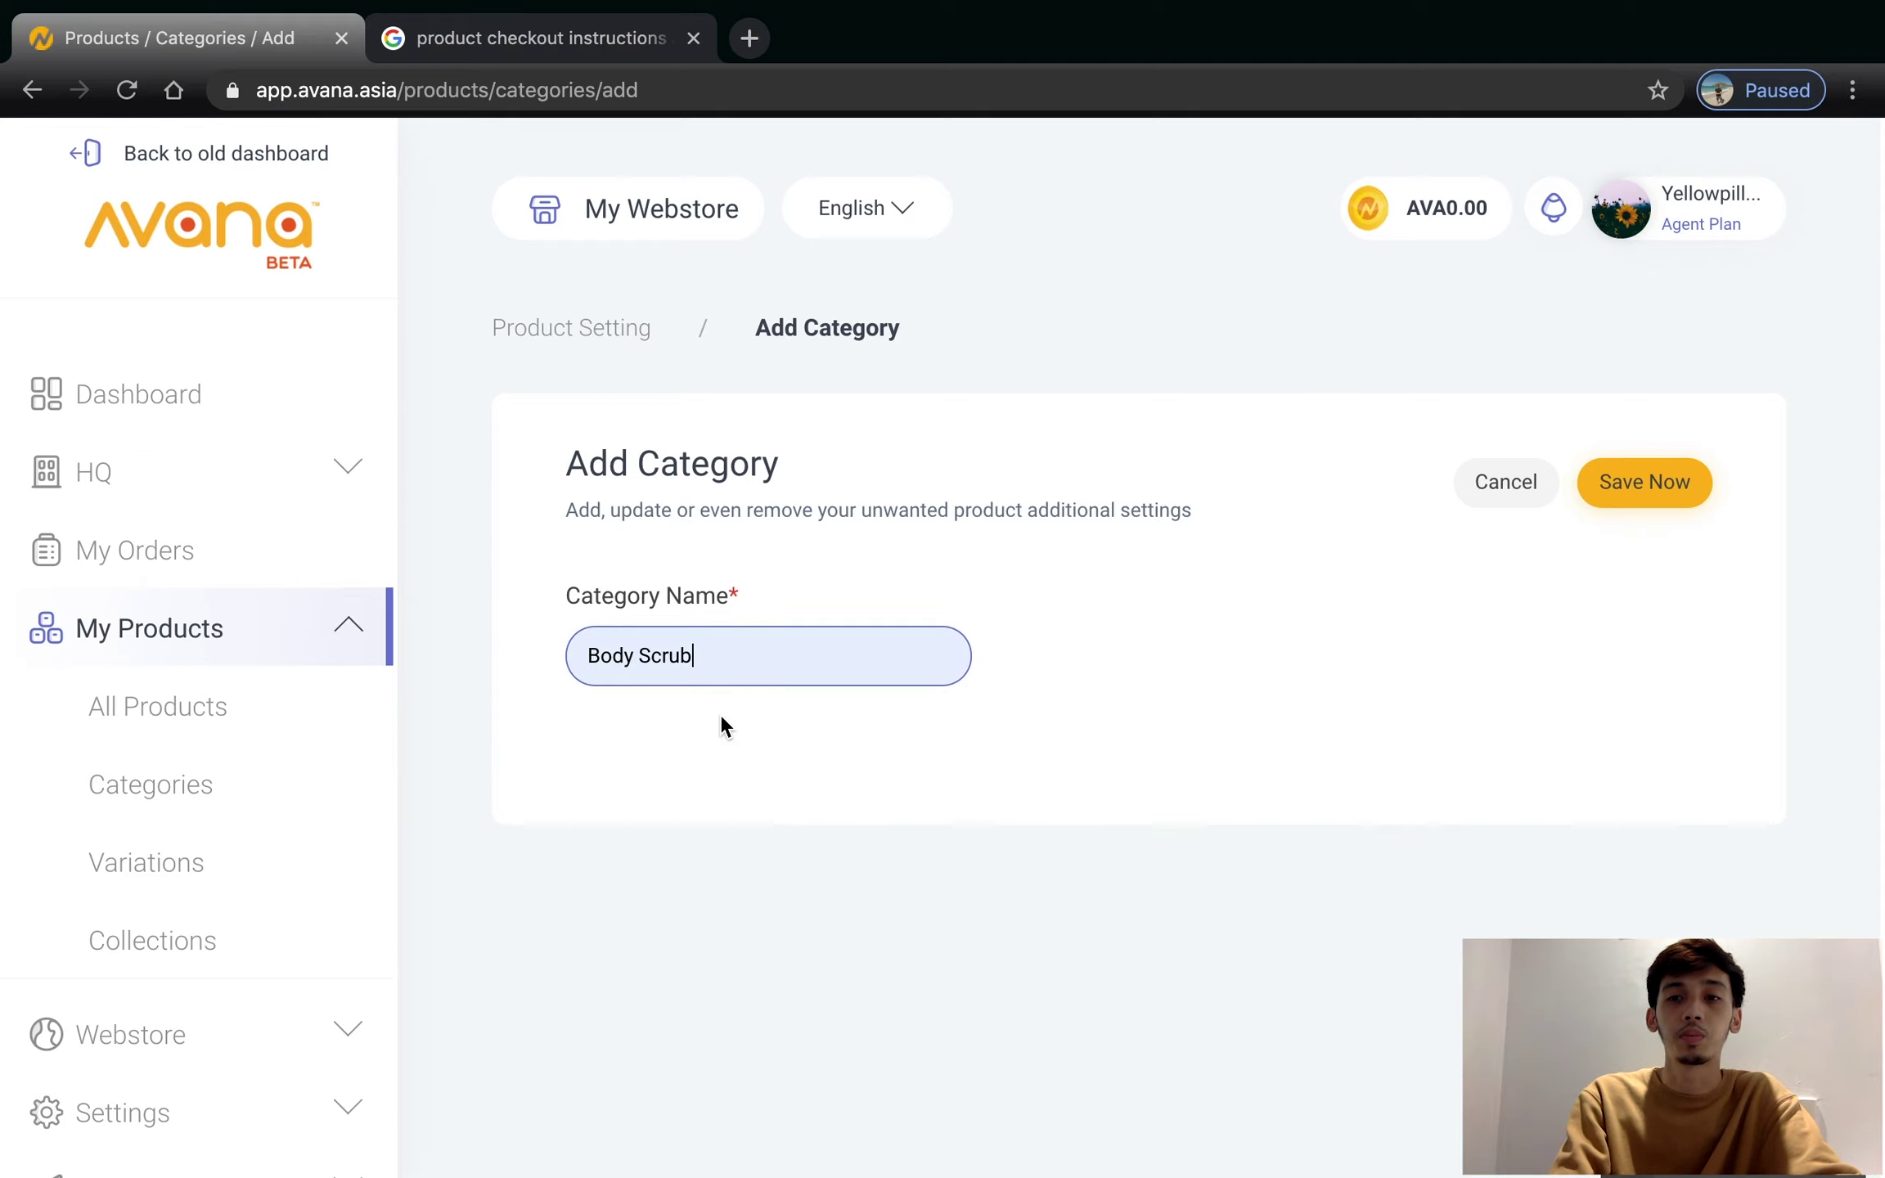
click(1669, 491)
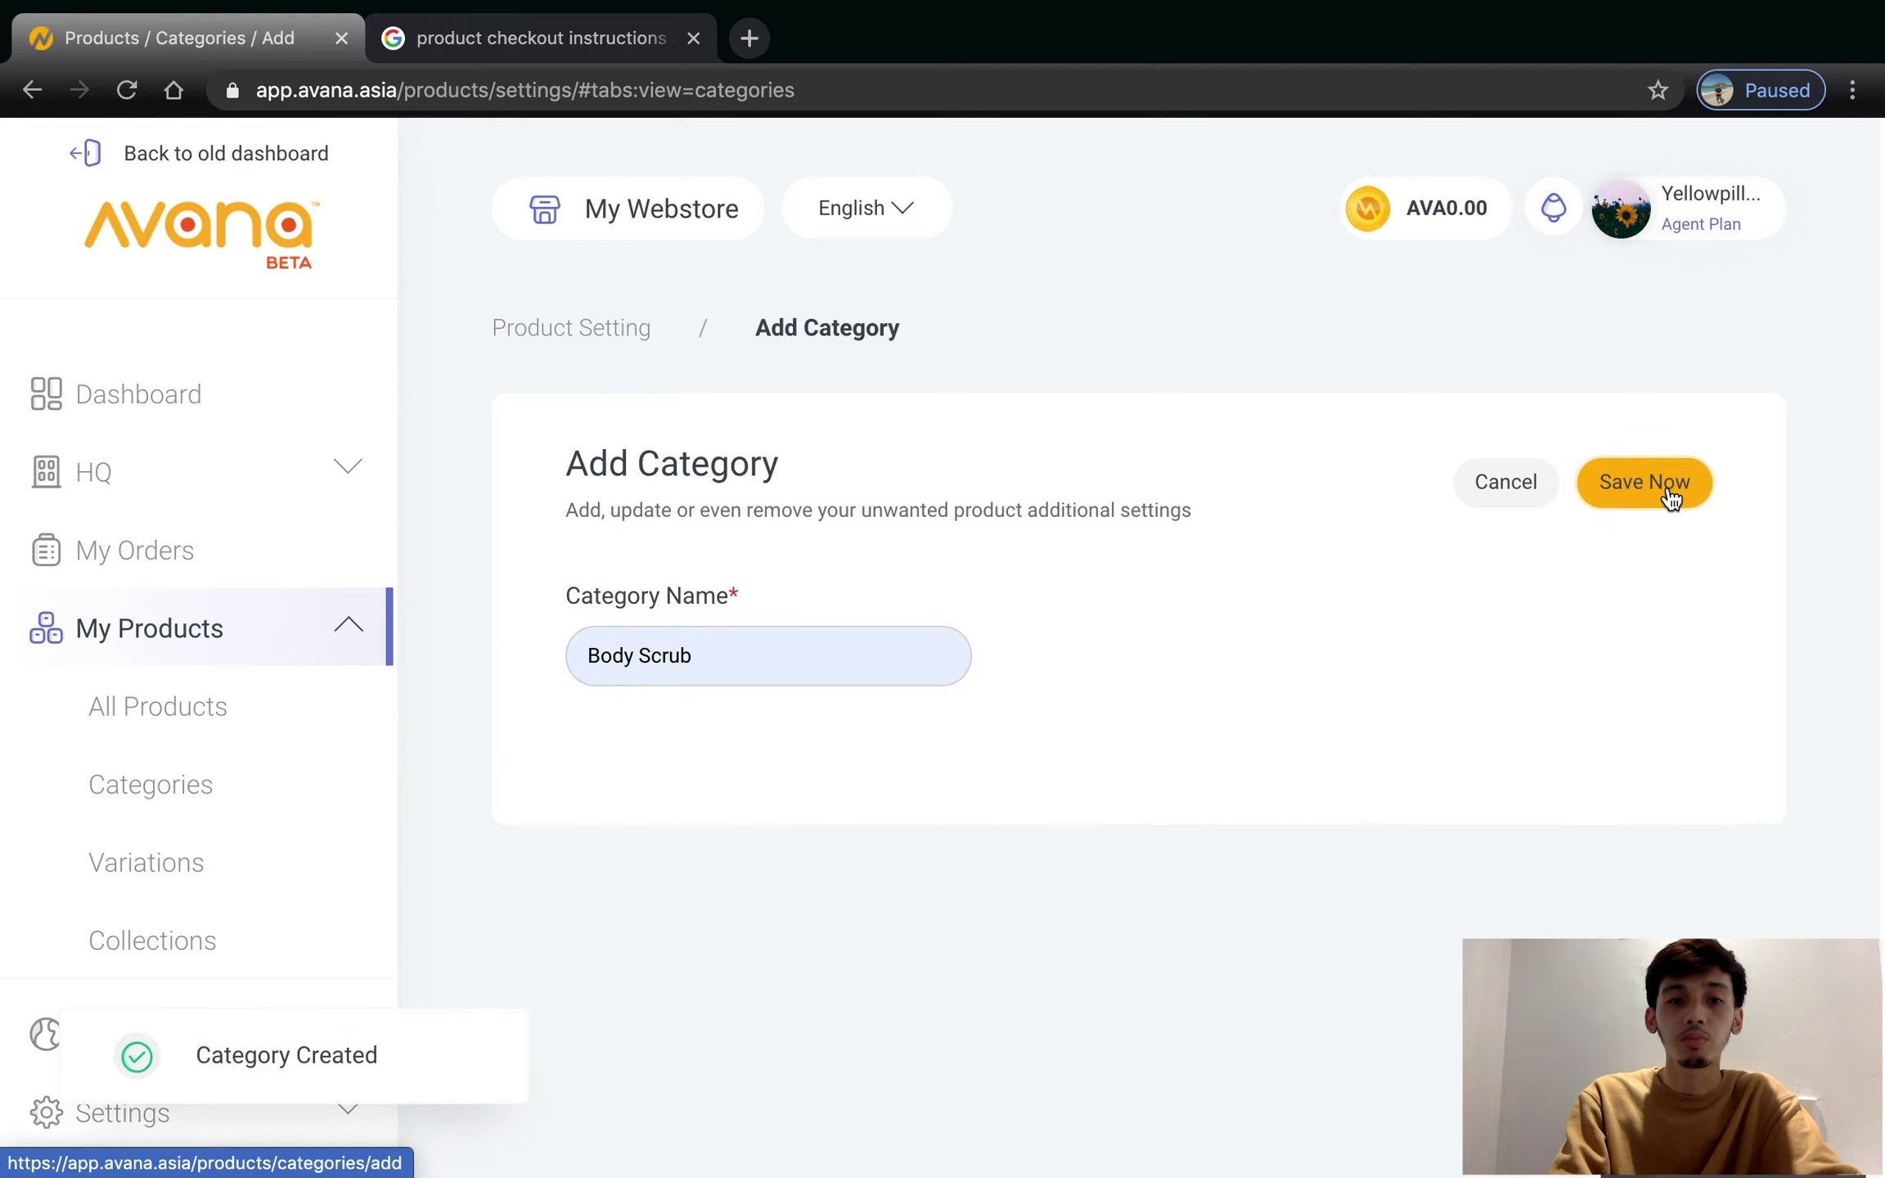
- Add a new product variation named Body Scrub with the option Kopi and save it
click(152, 875)
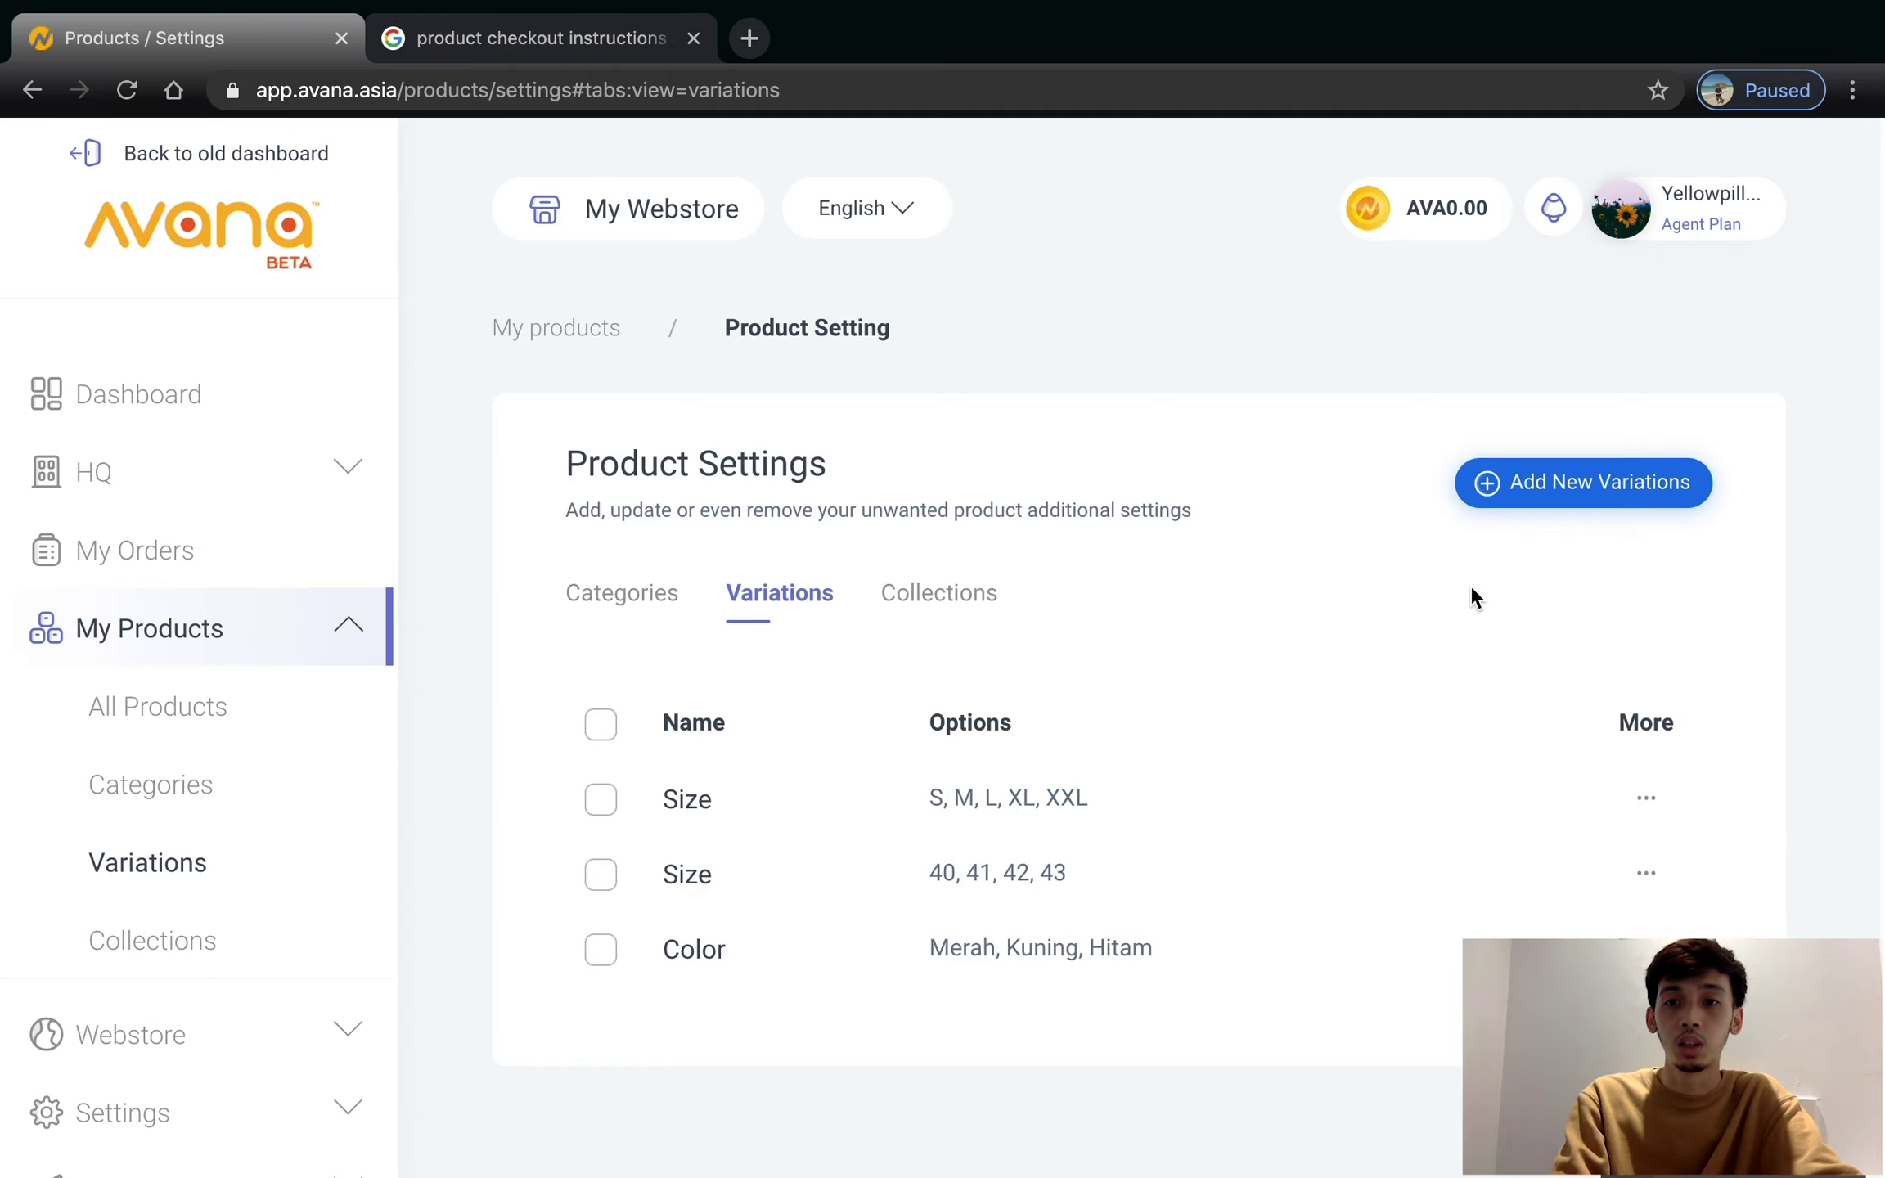
click(1546, 494)
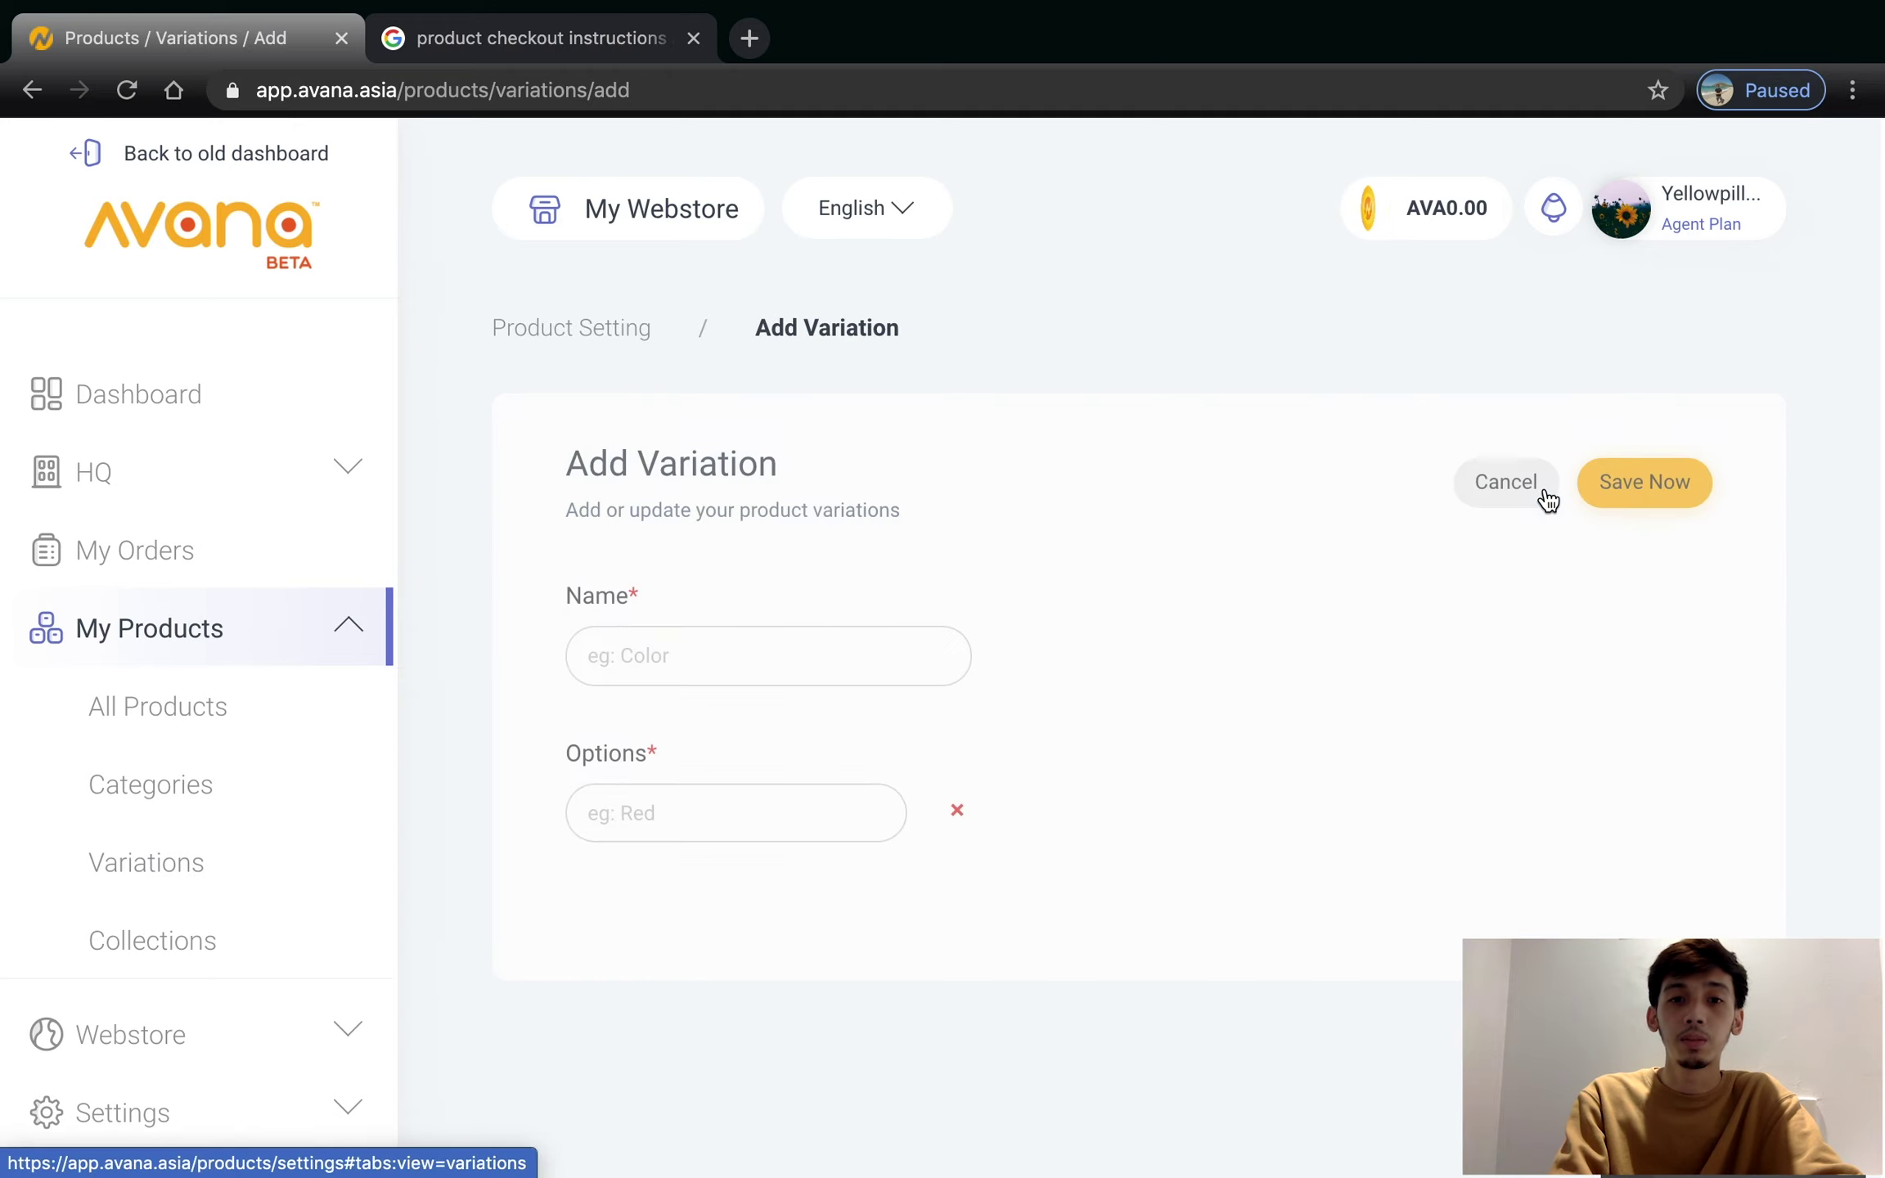
click(846, 638)
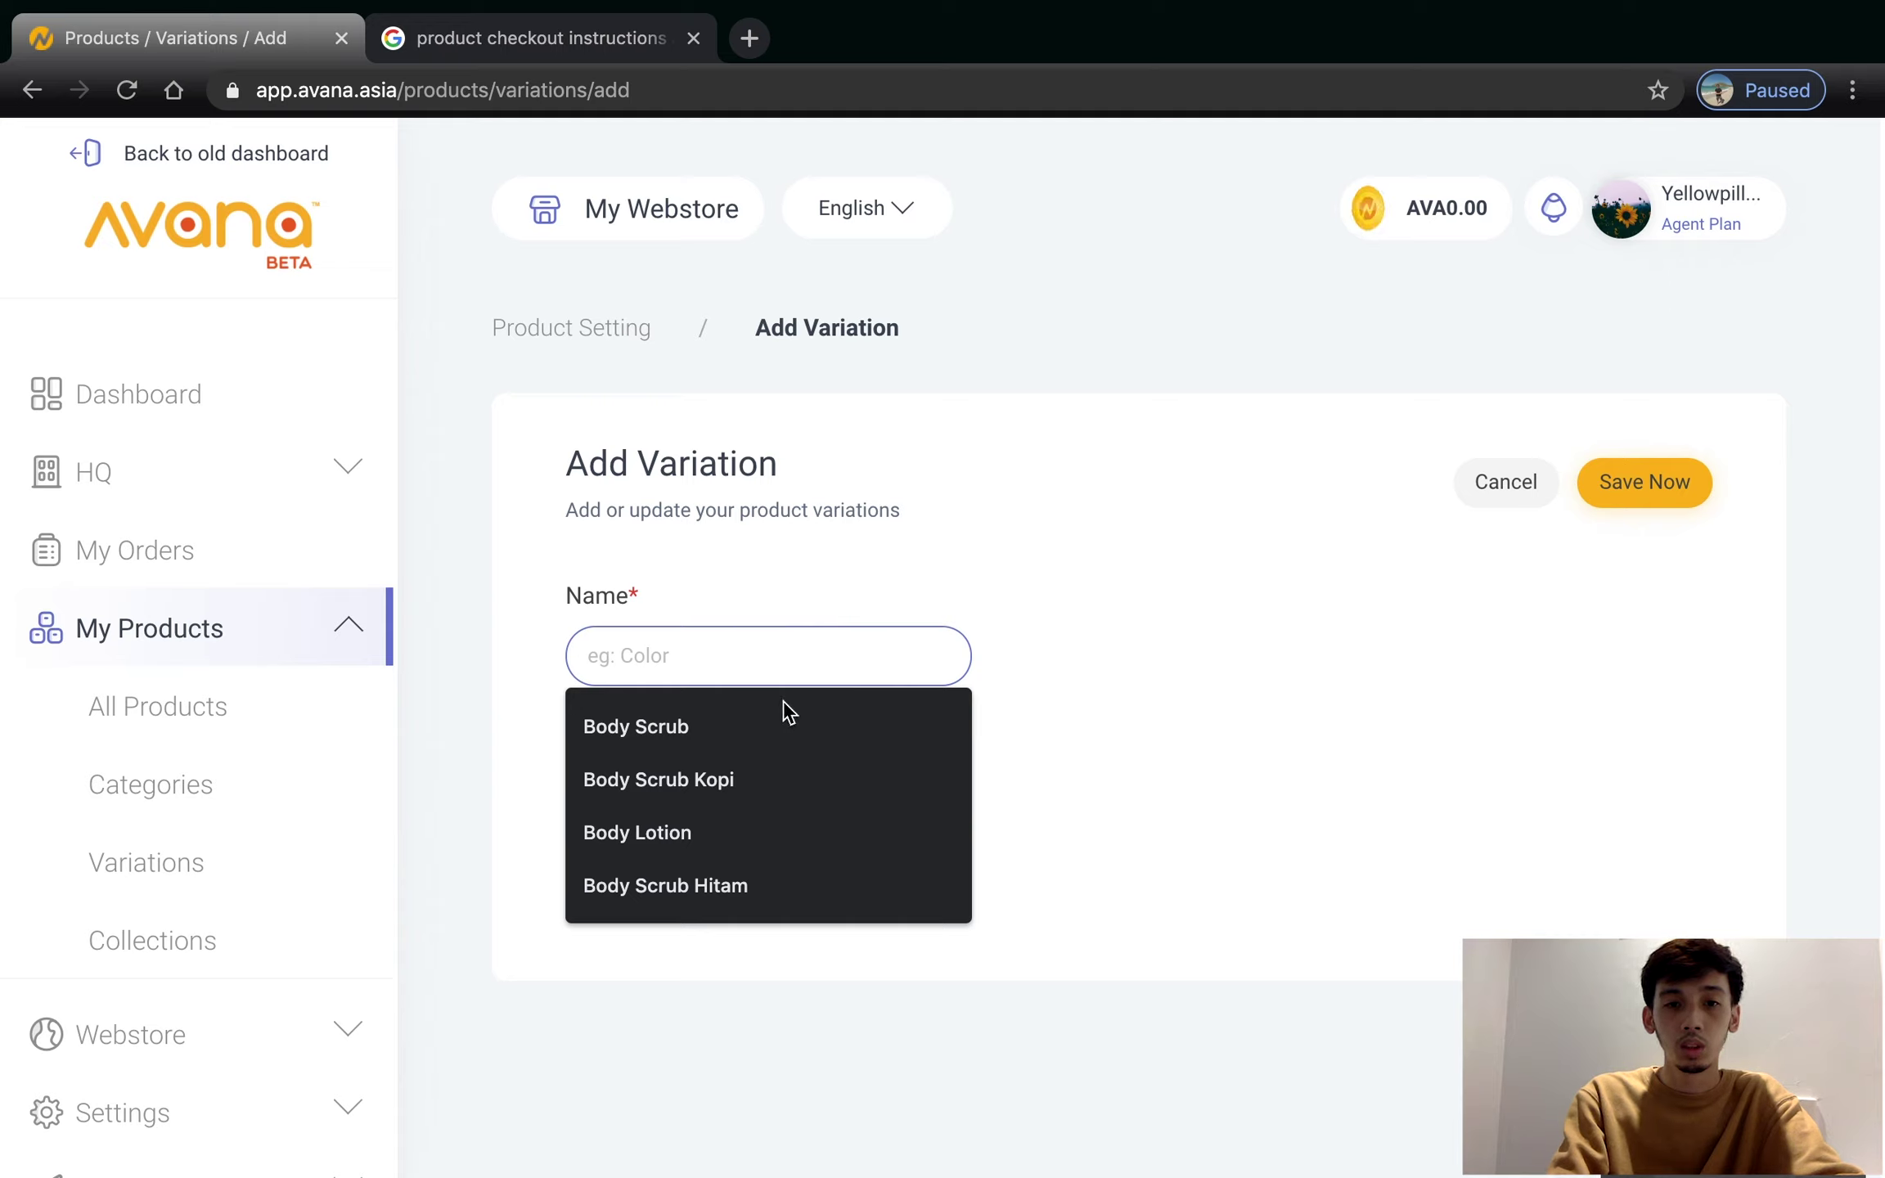
click(769, 719)
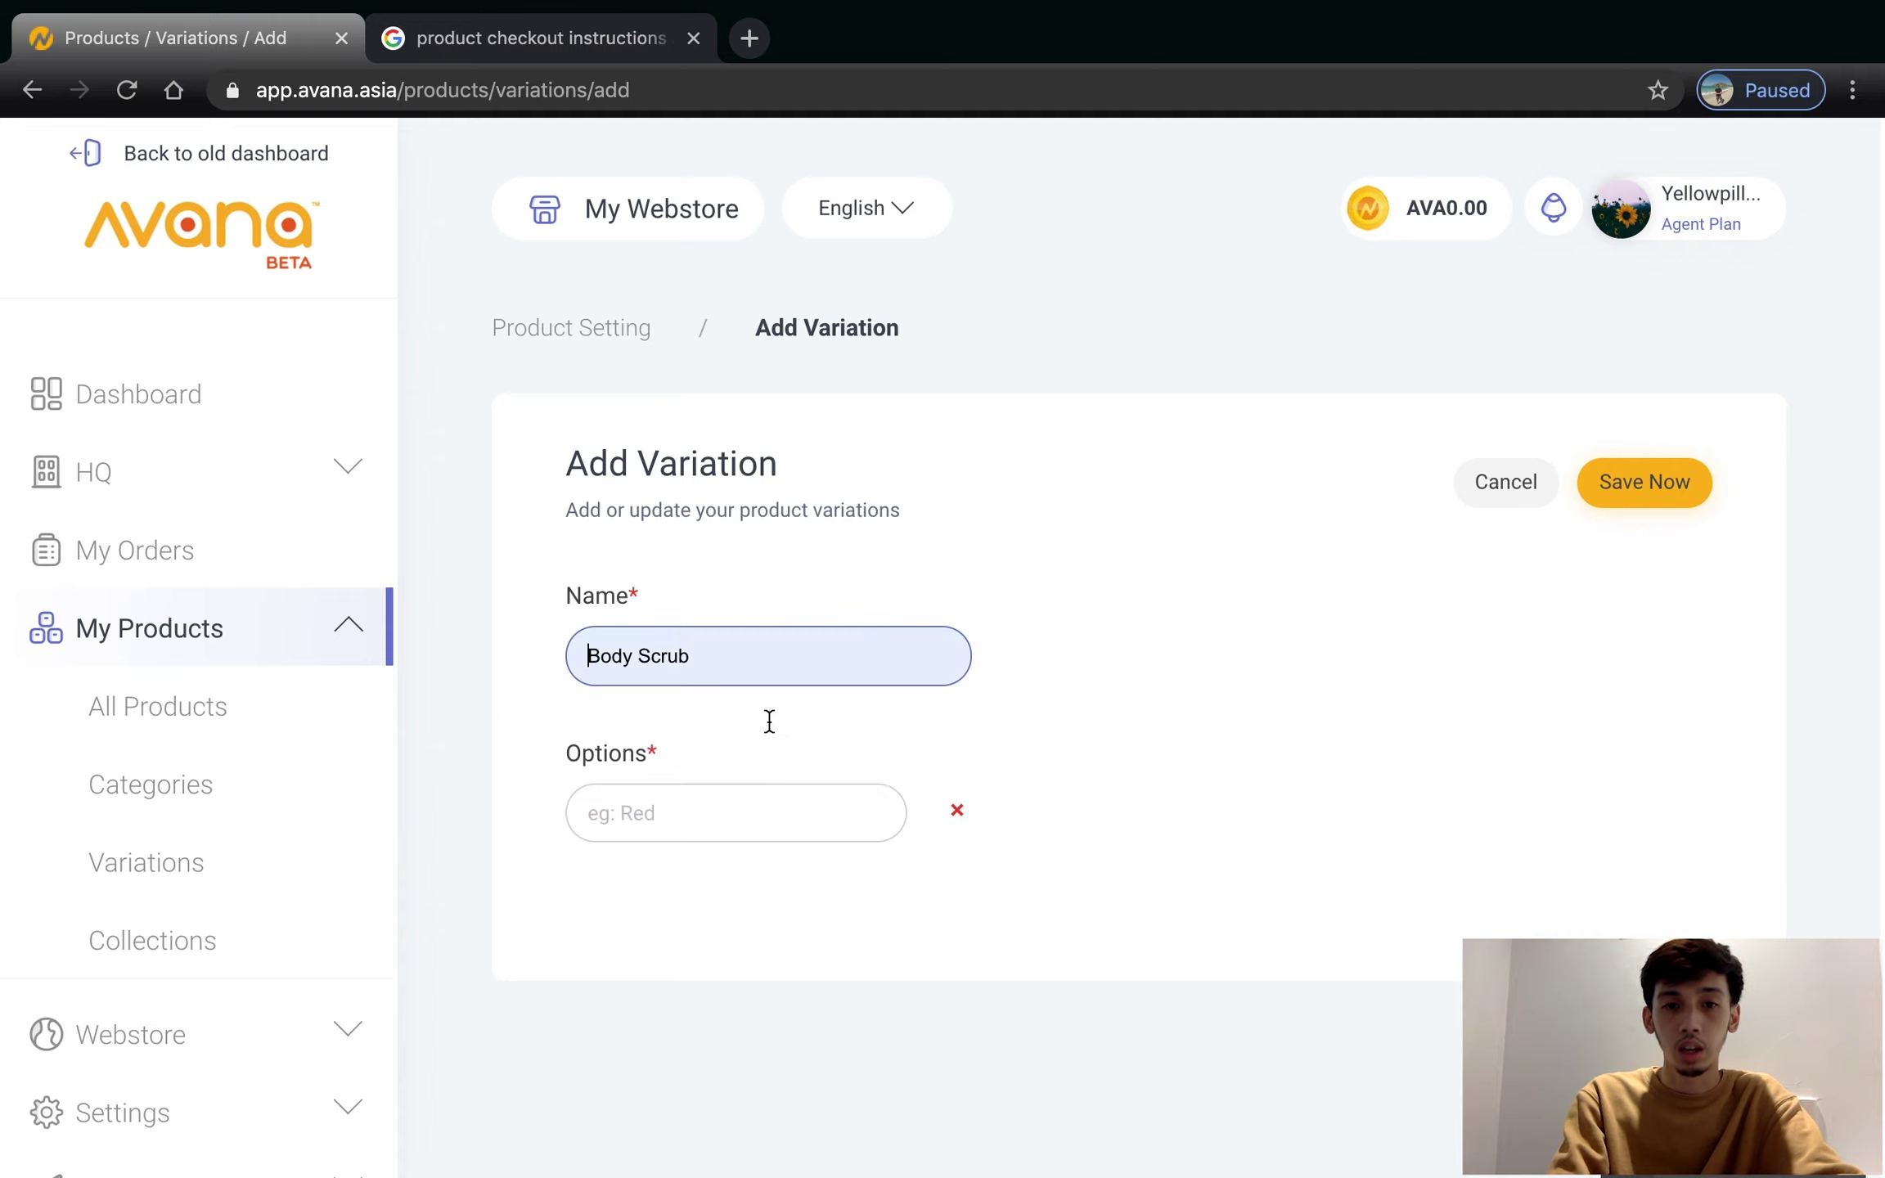
click(724, 827)
click(638, 883)
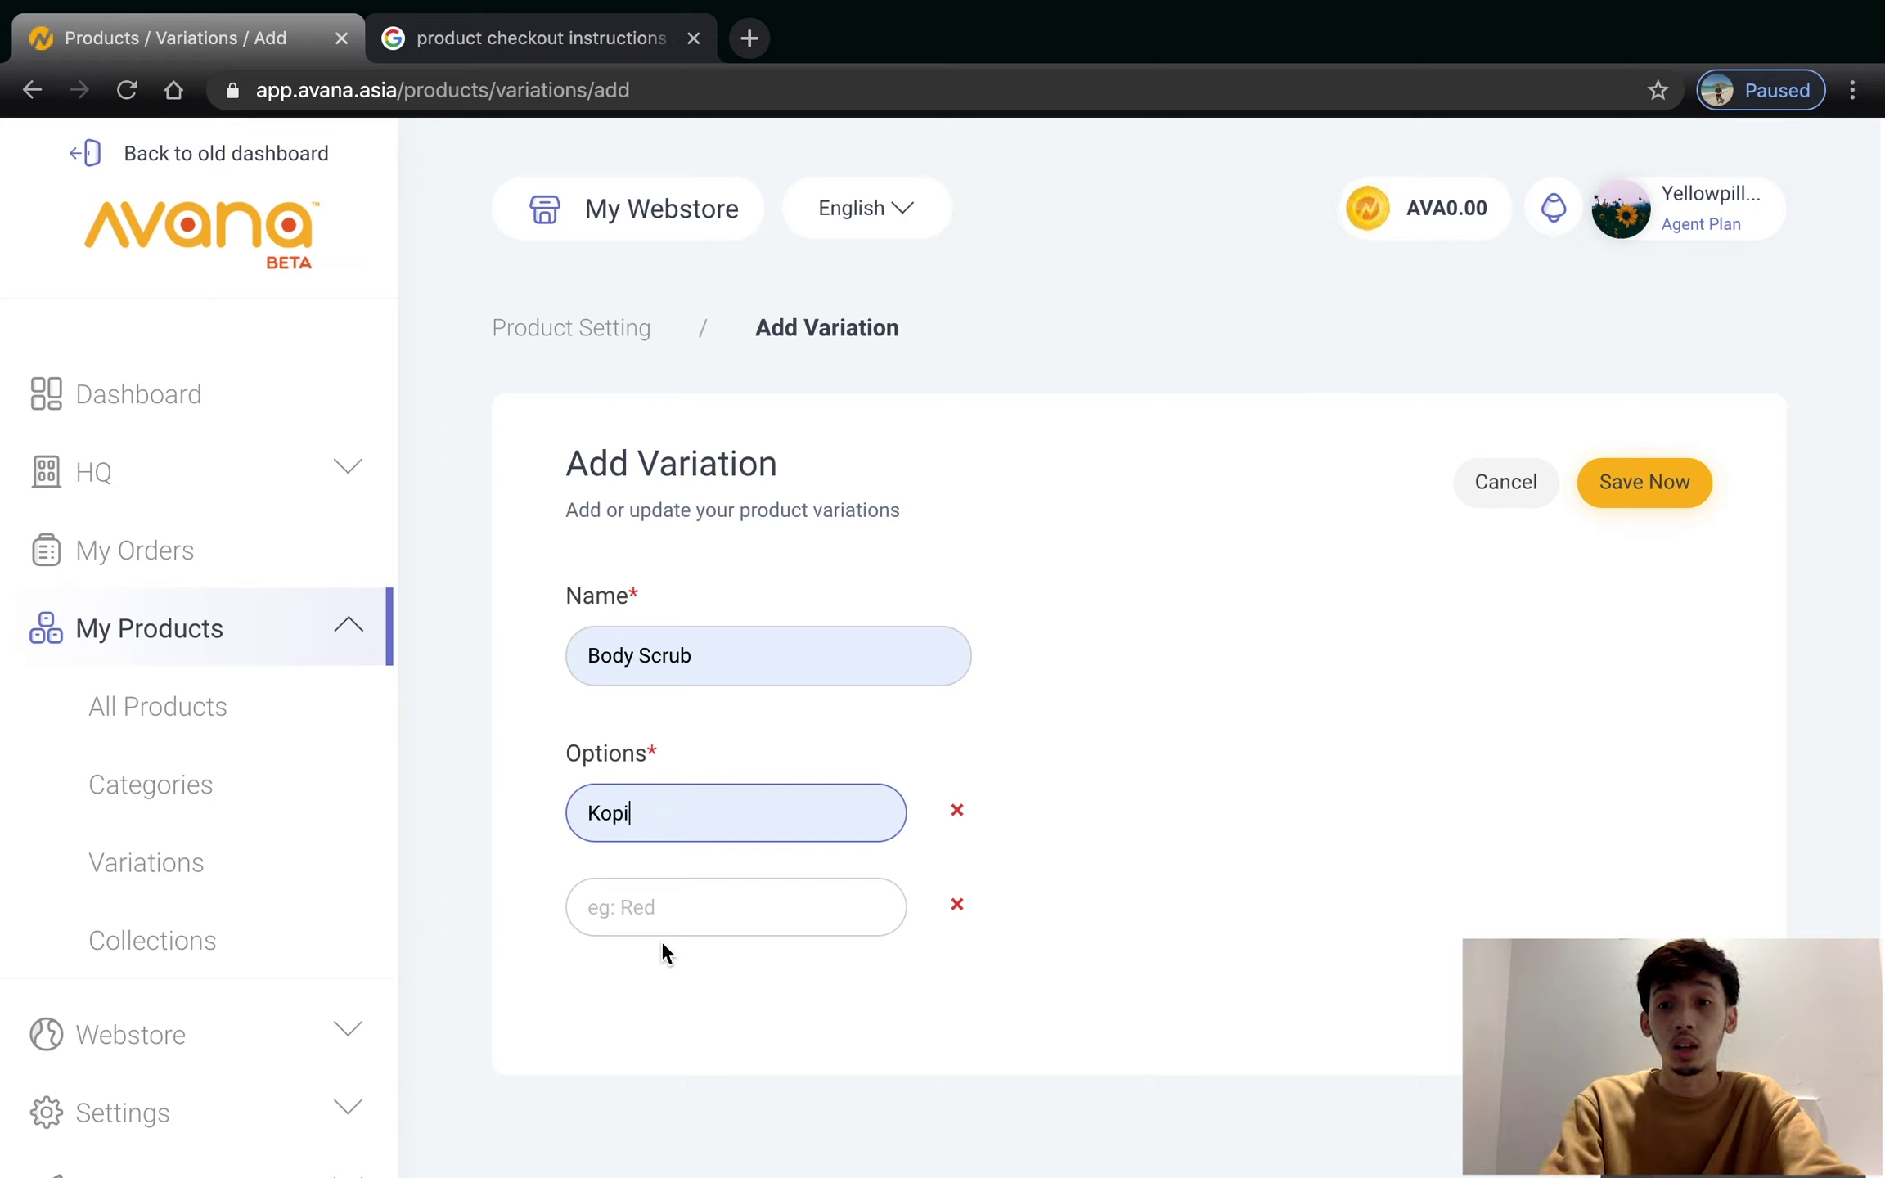
click(1673, 501)
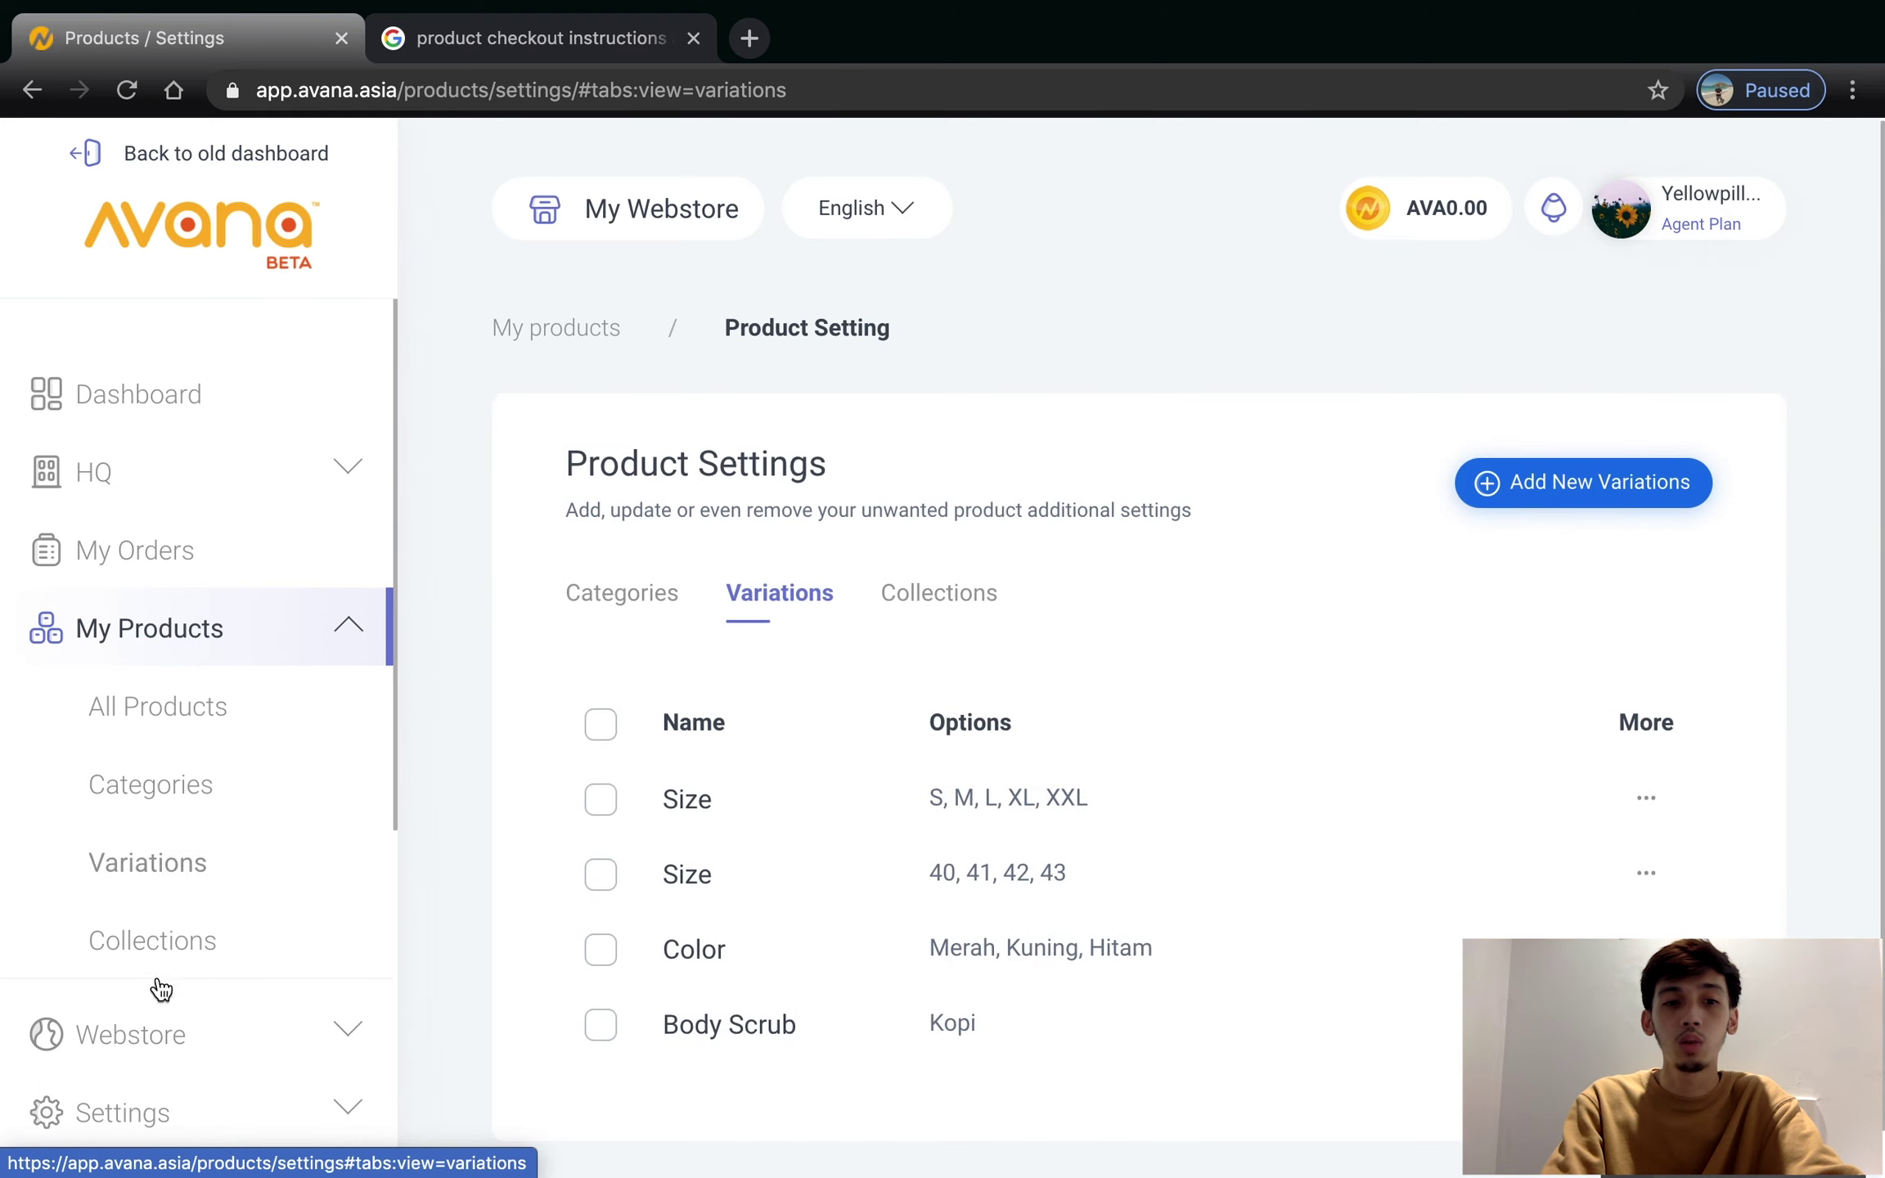
- Open the product collections and view the blank form for adding a new collection
click(187, 954)
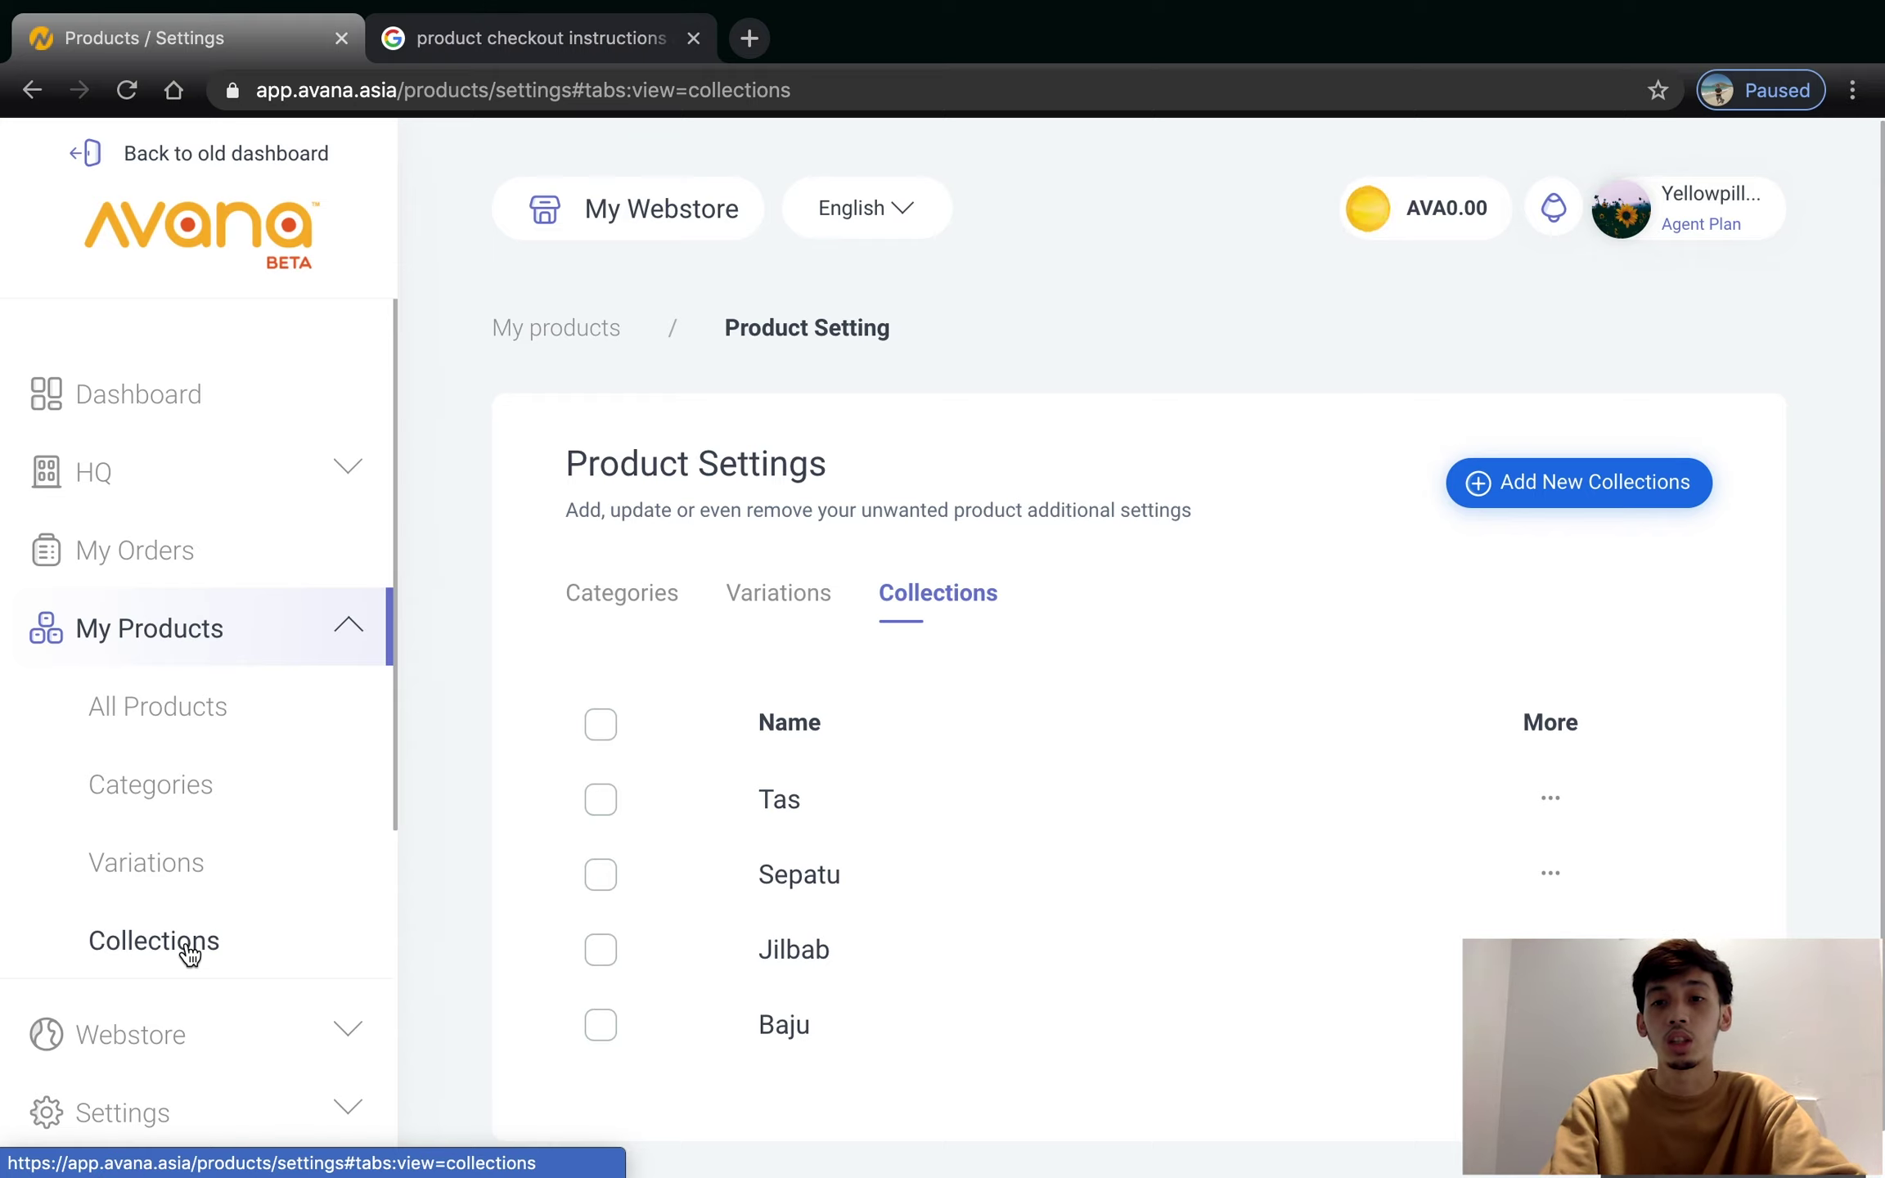
click(1617, 504)
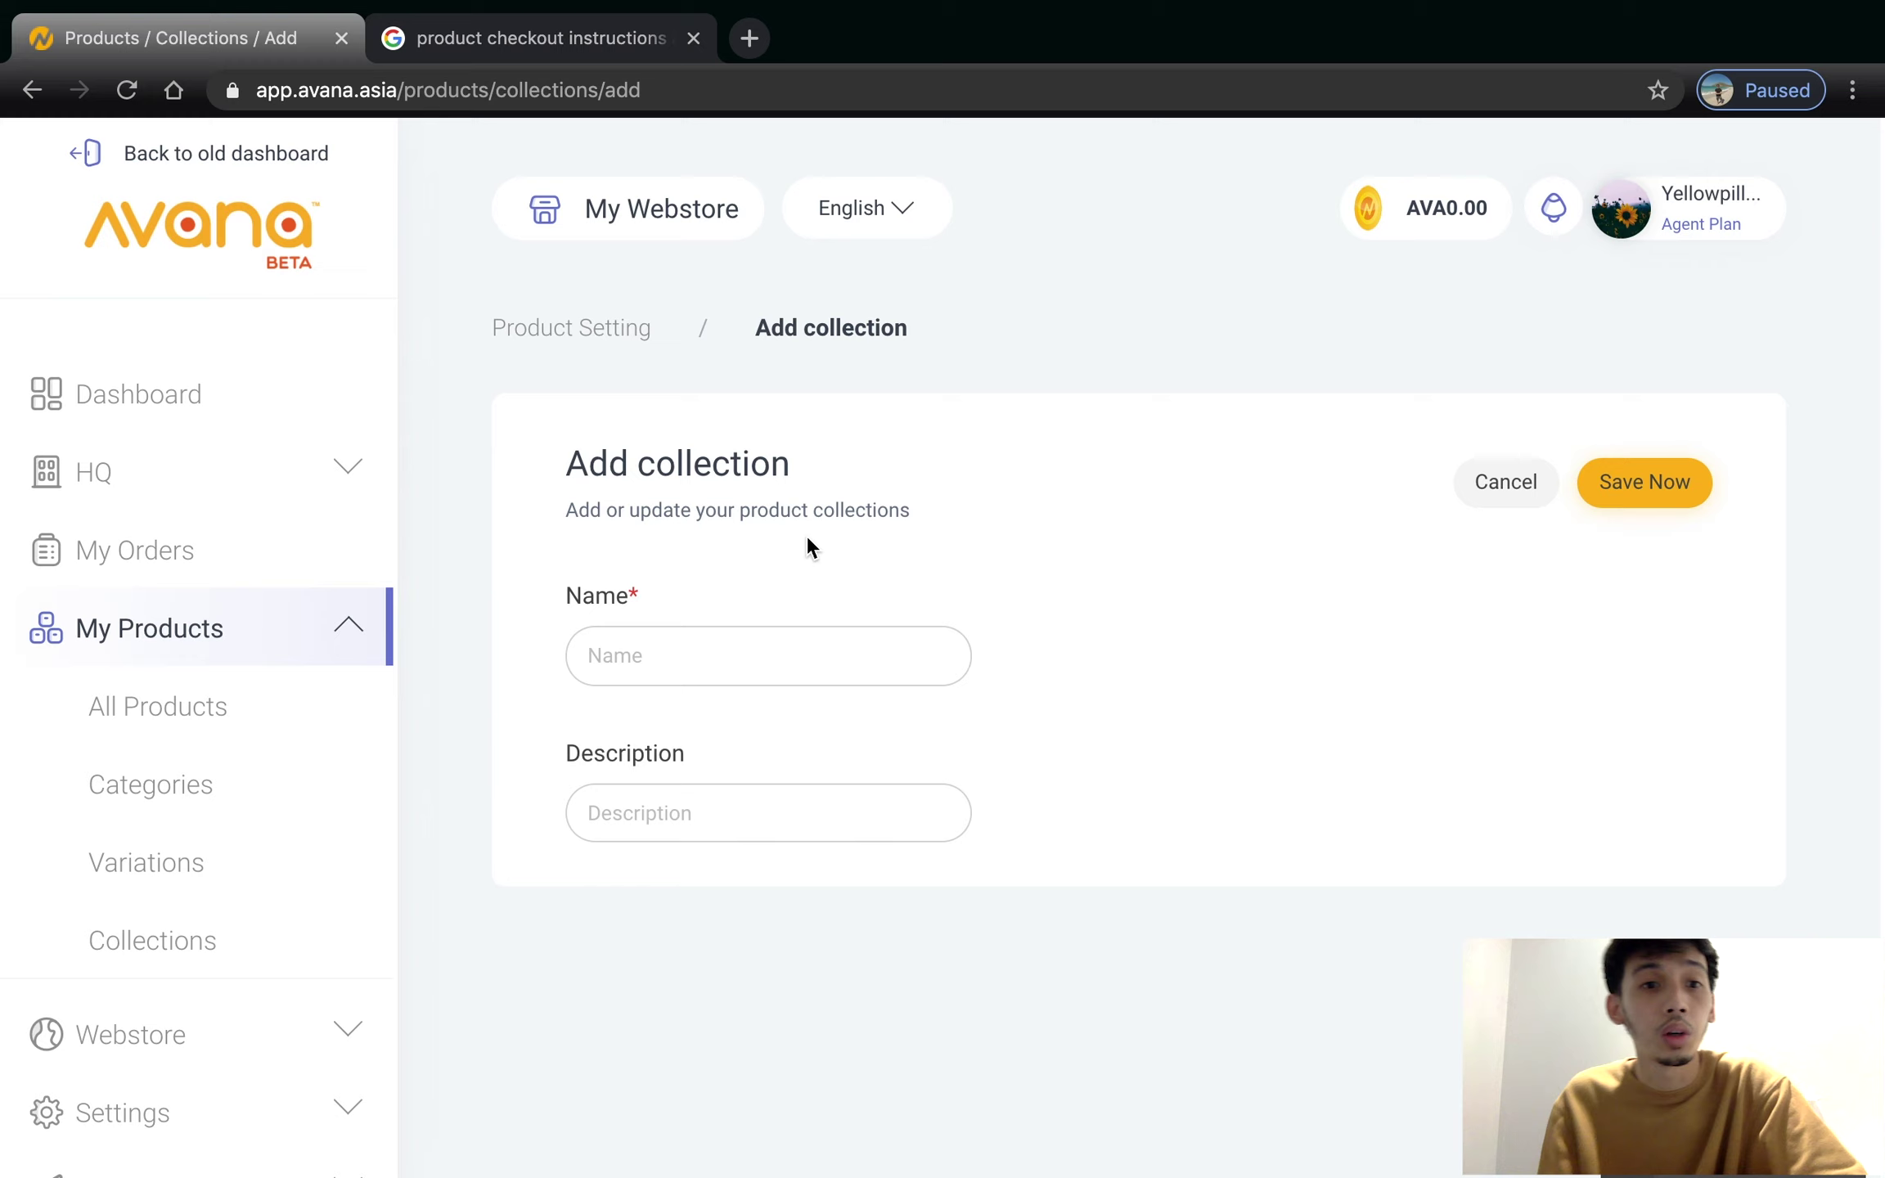
- Start a new product and upload Body Scrub.jpeg from the desktop as its main image
click(158, 707)
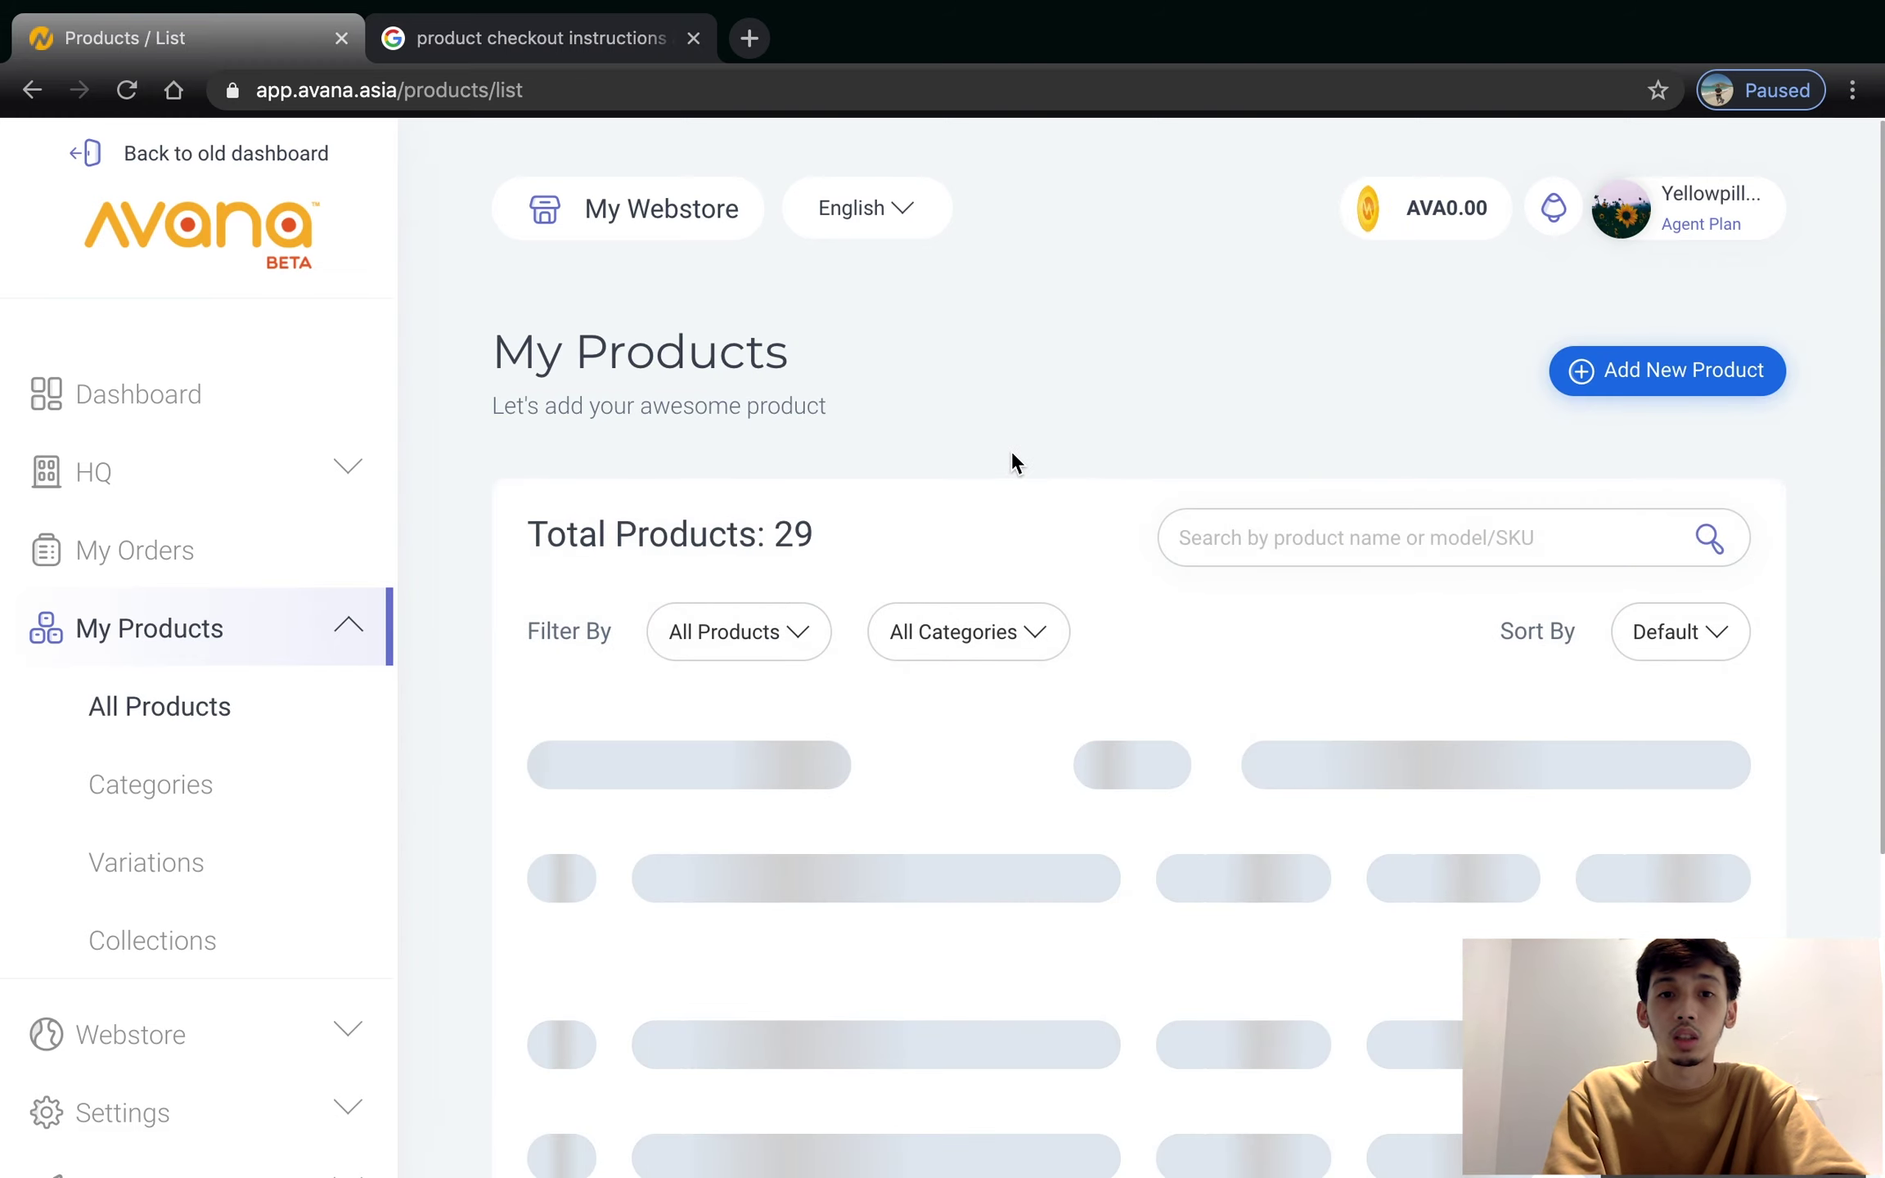
click(1611, 398)
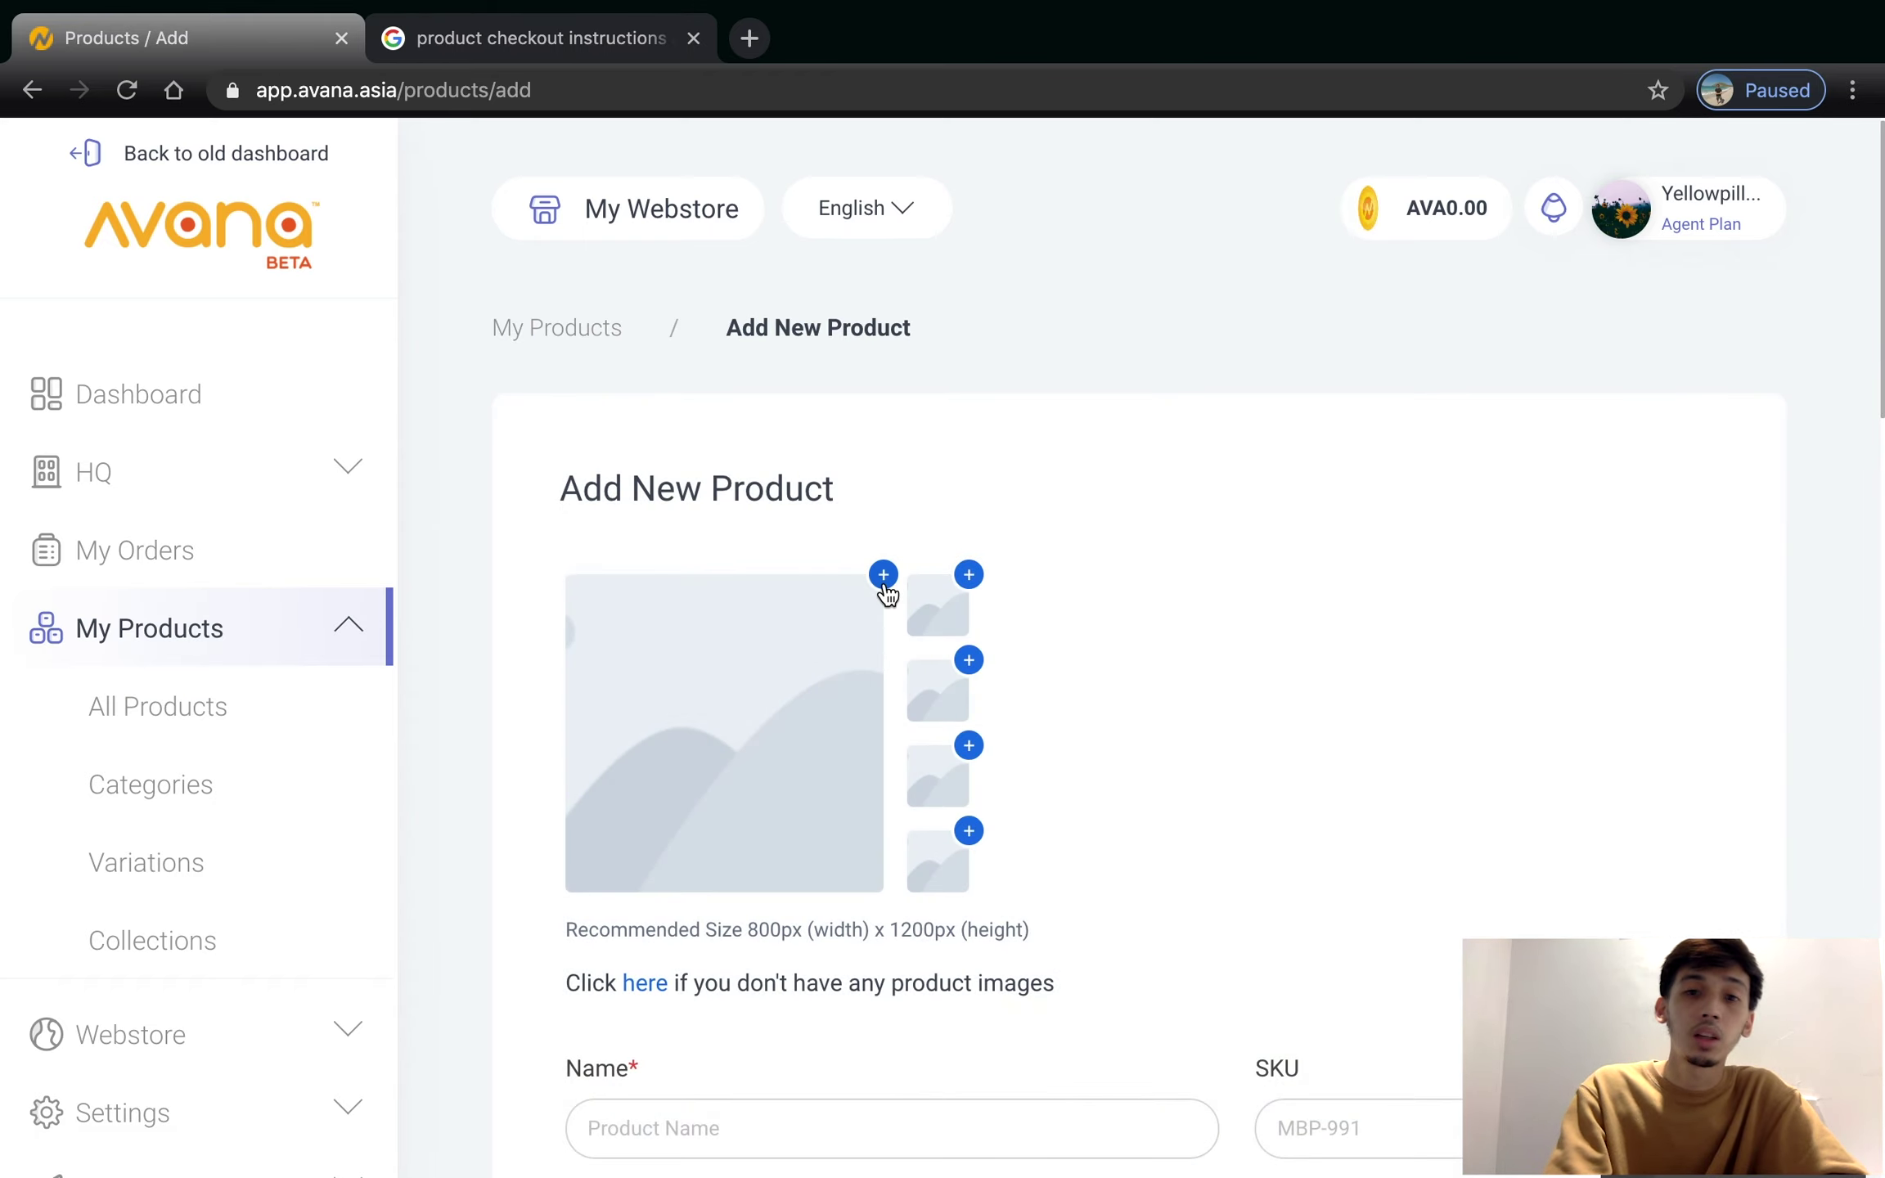
click(884, 575)
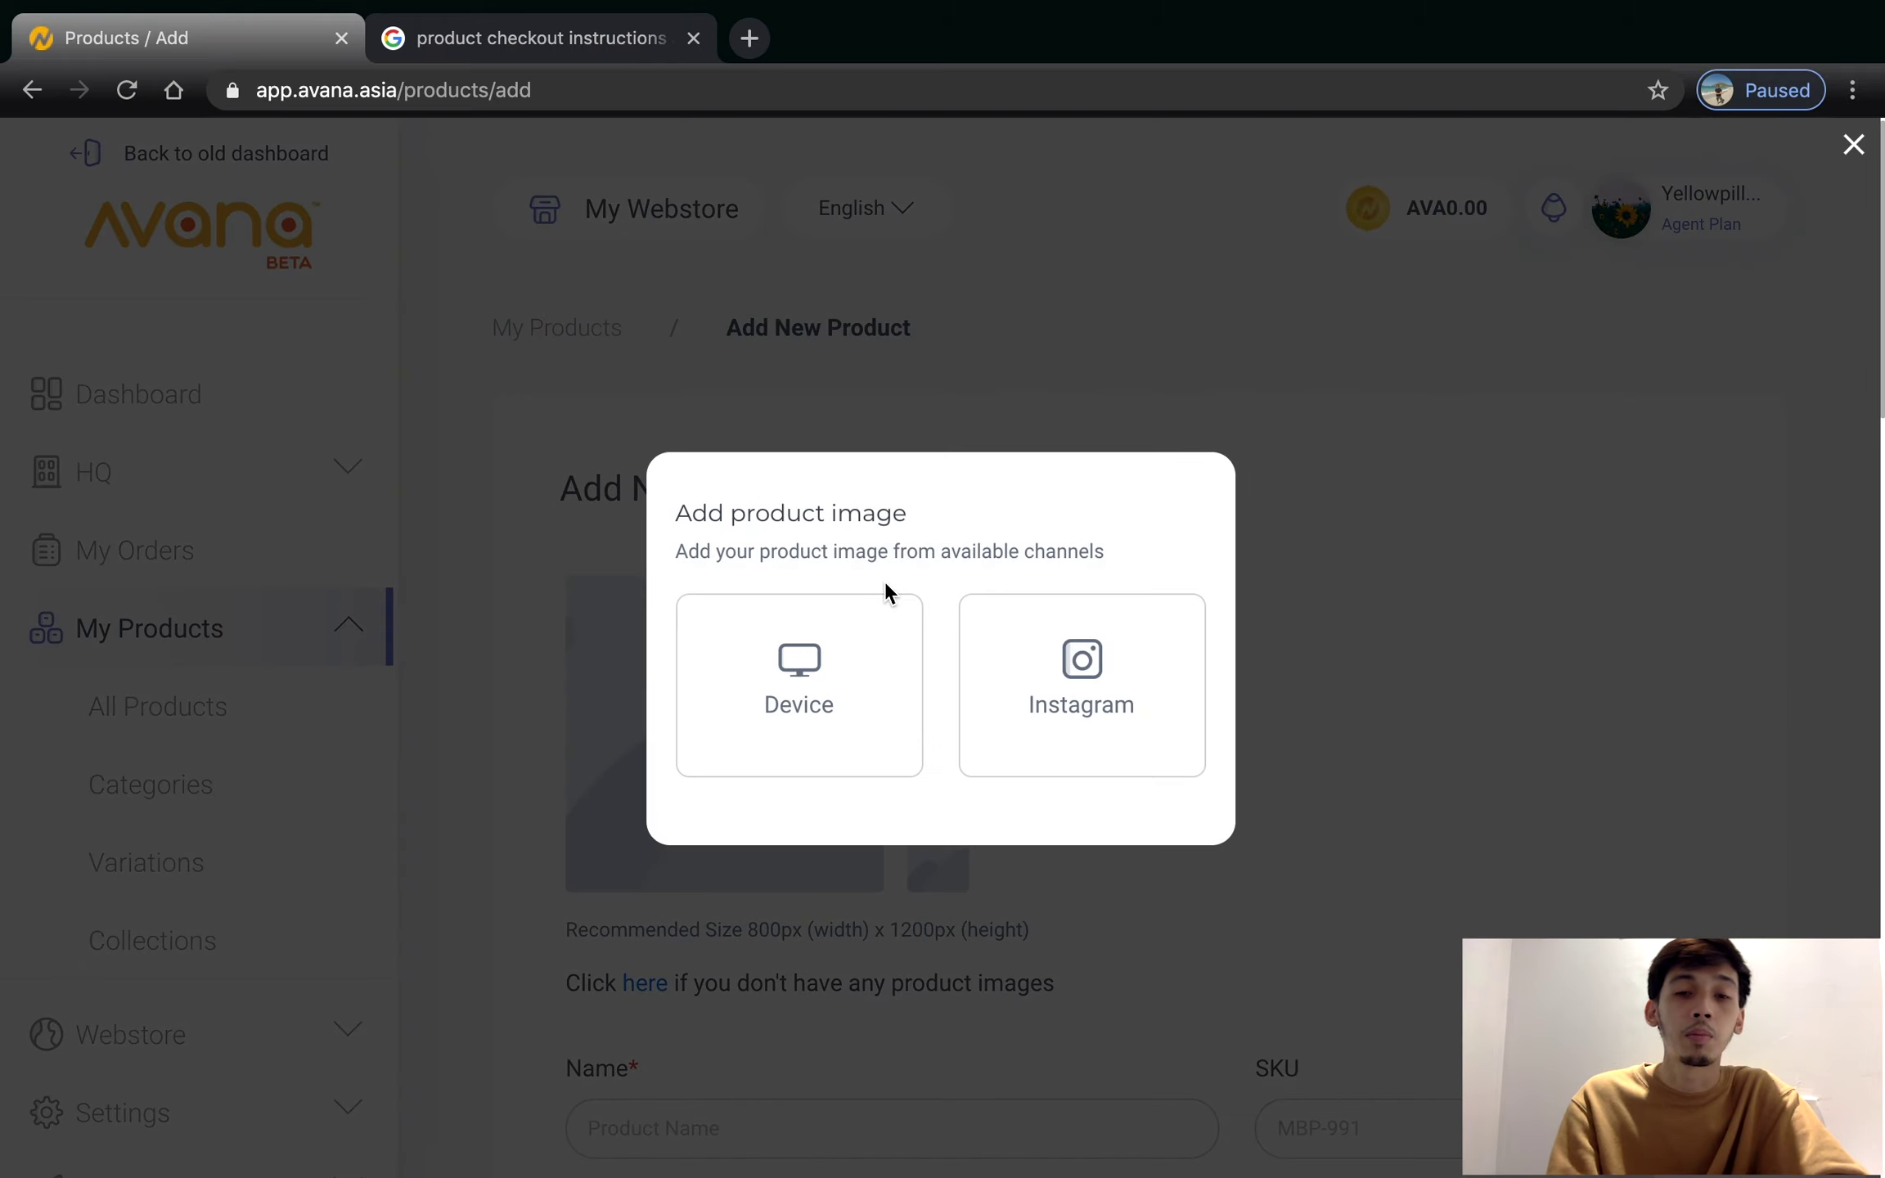
click(790, 679)
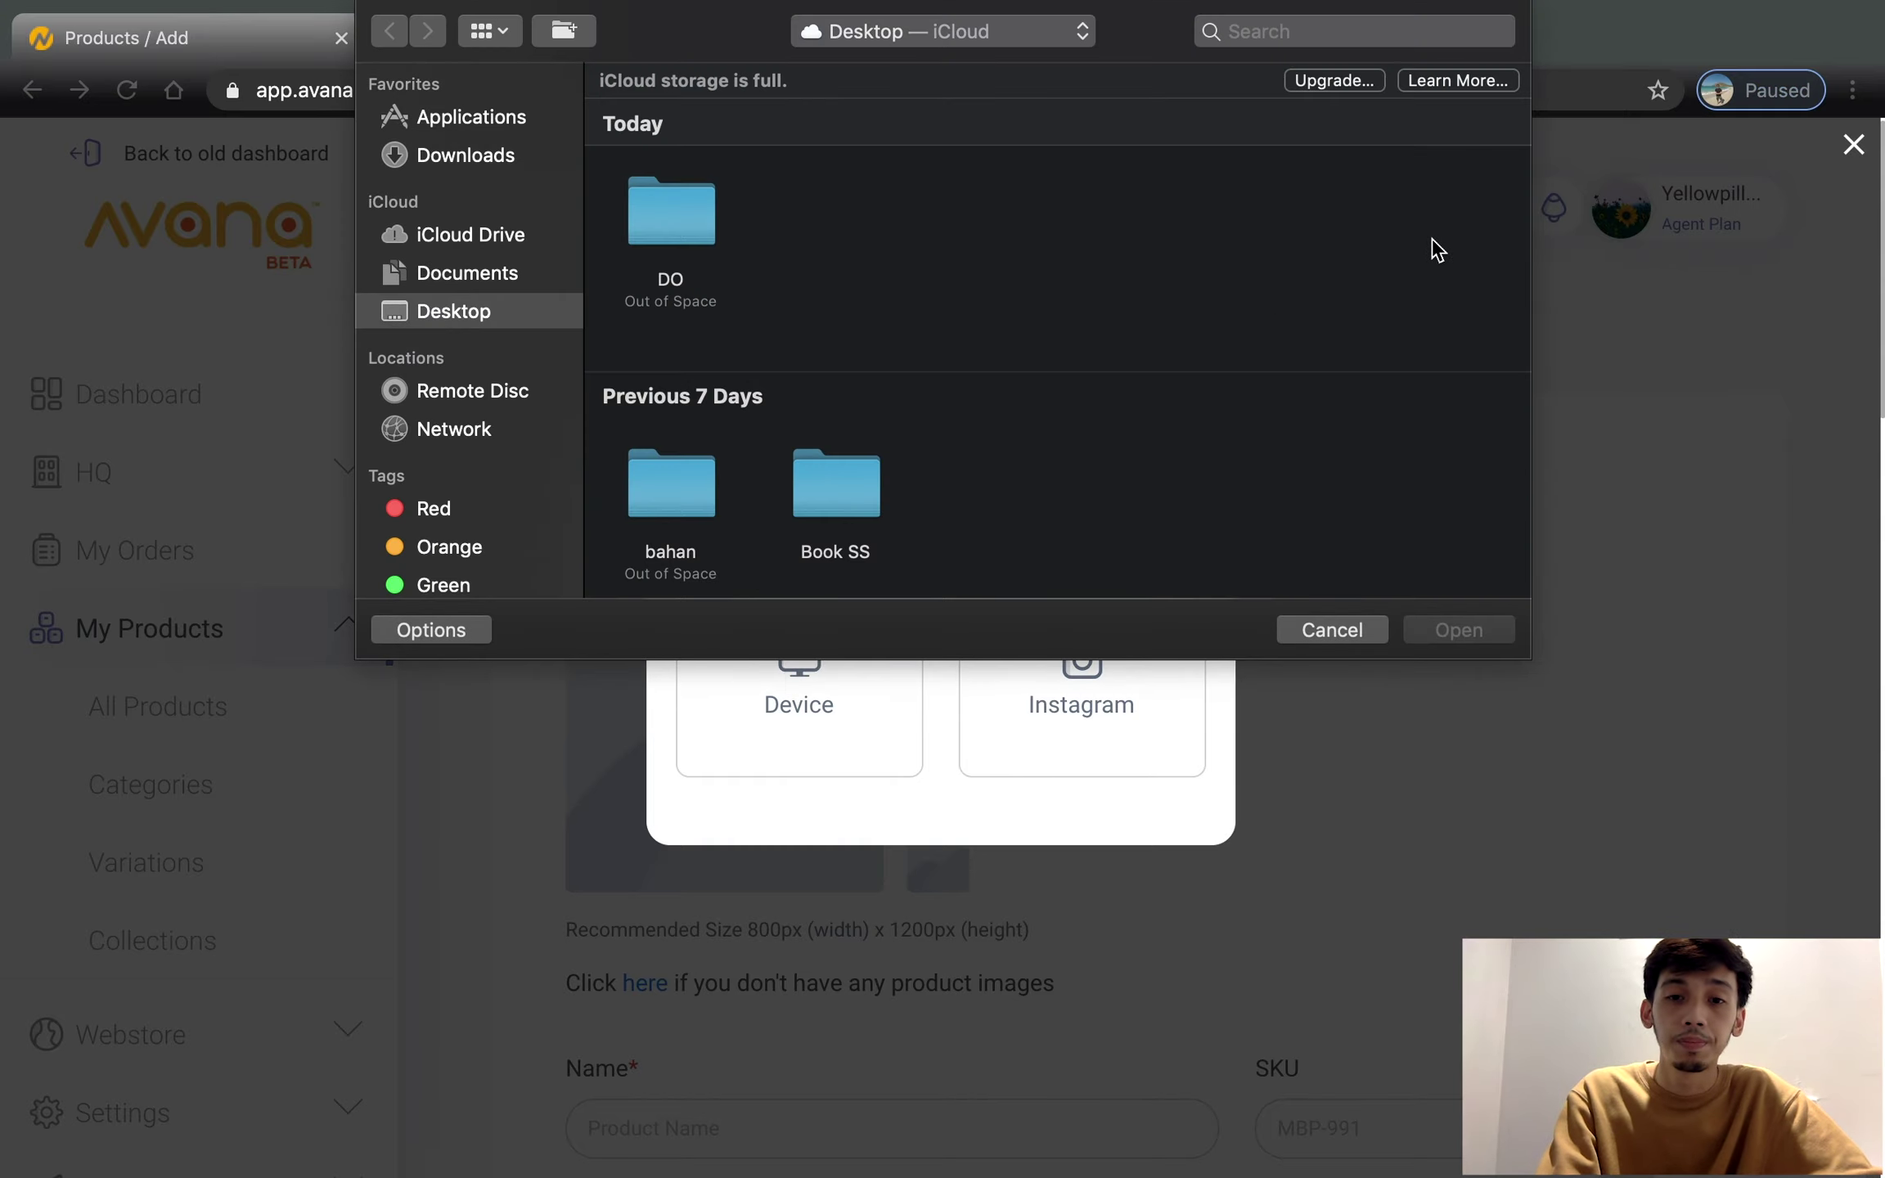
scroll(1437, 250, down, 5)
click(664, 458)
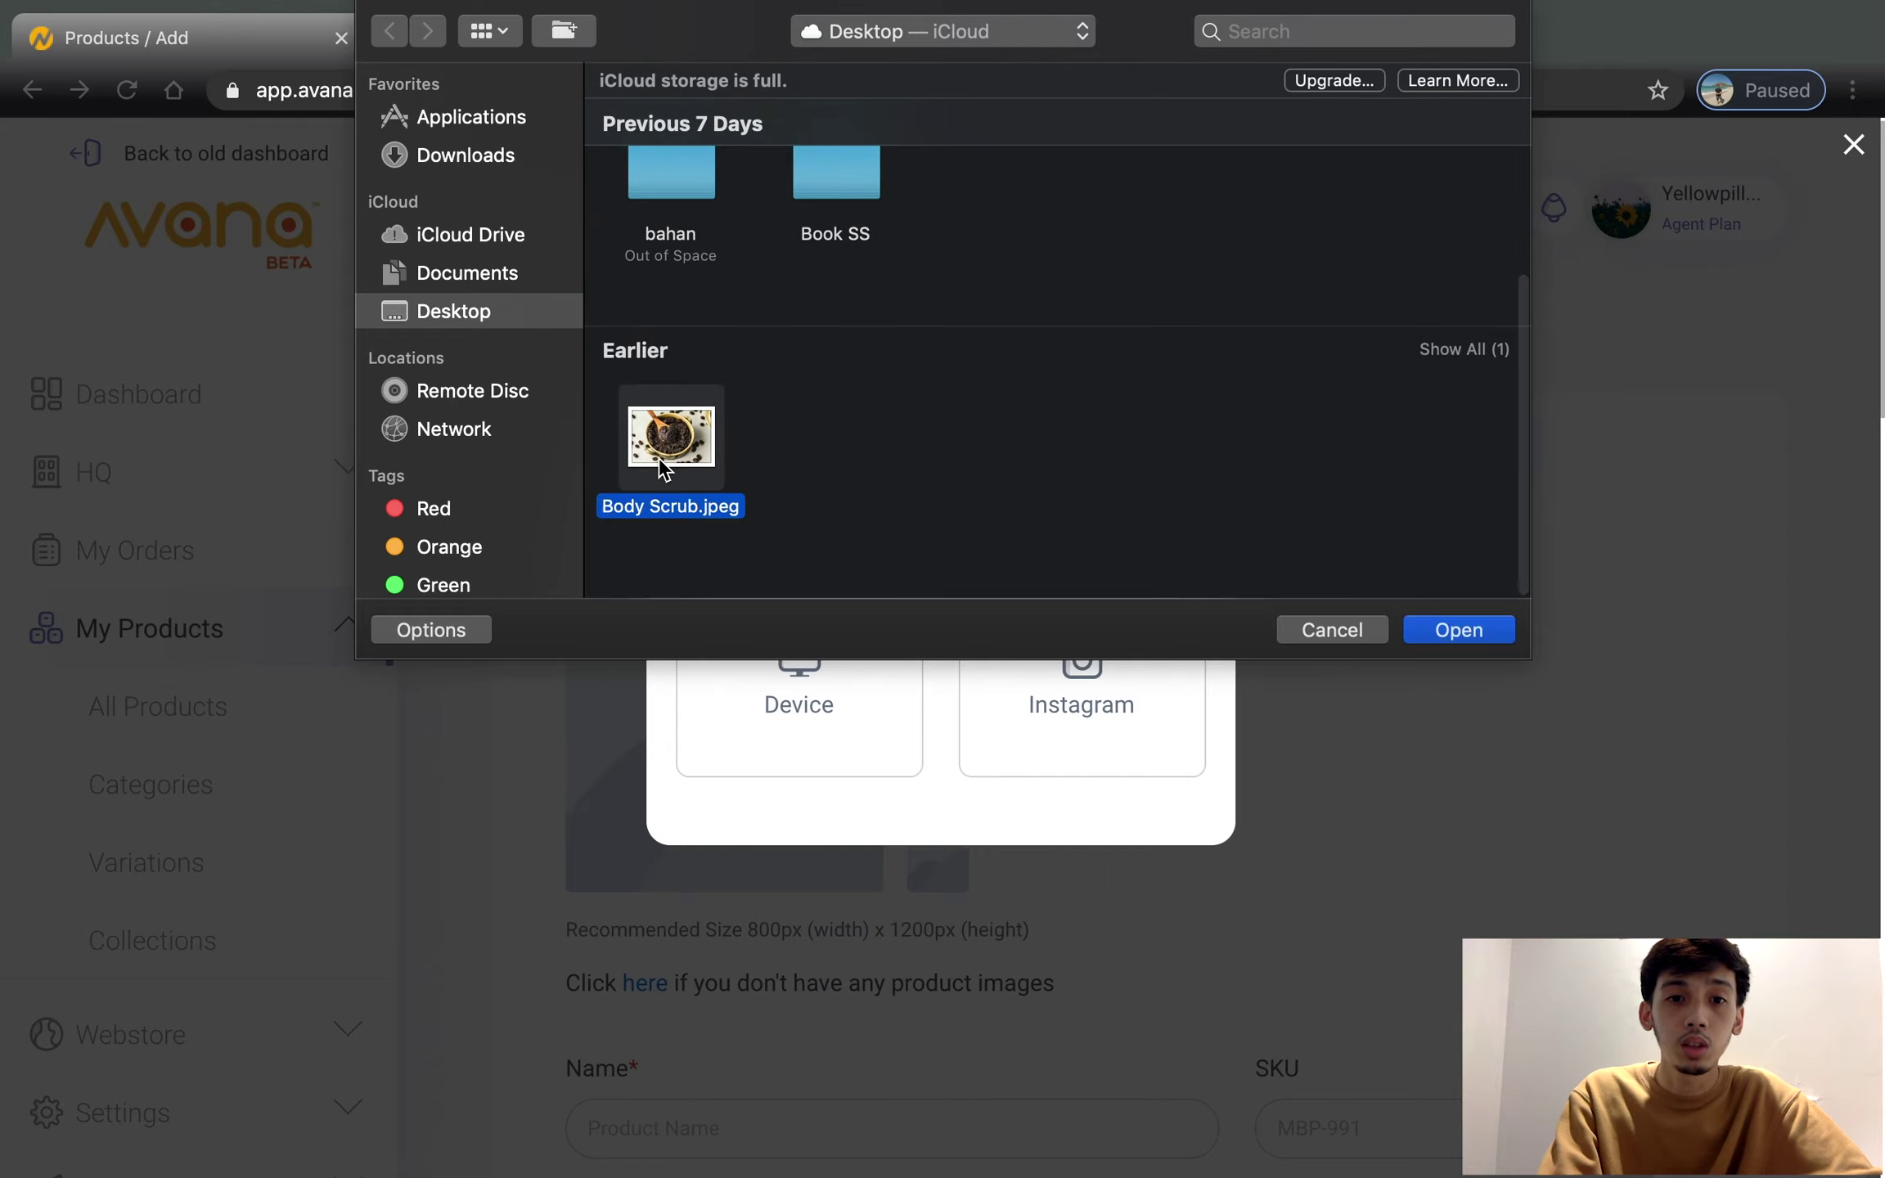
click(1462, 629)
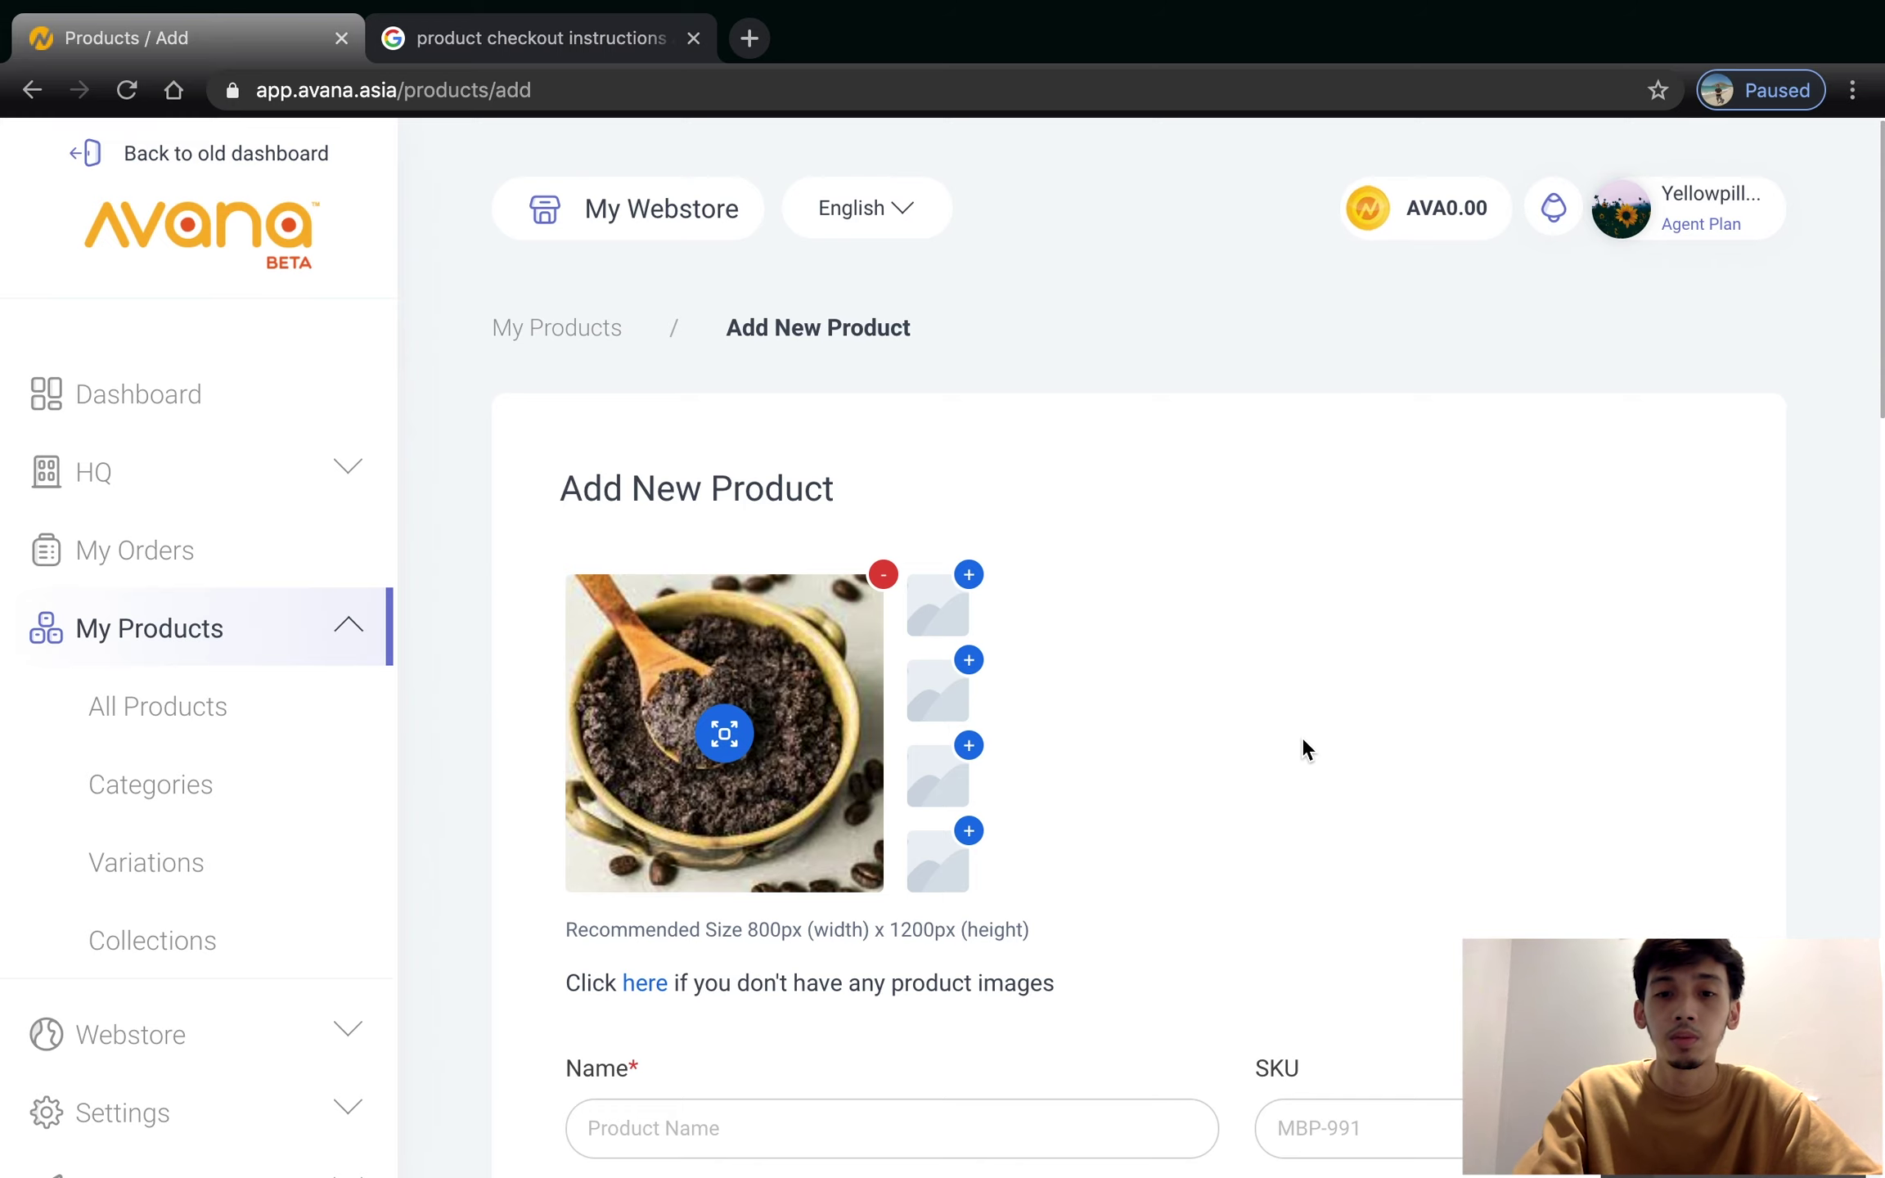
- Name the new product Body Scrub and set its SKU to BSK 01
scroll(1302, 739, down, 1)
scroll(1305, 728, down, 5)
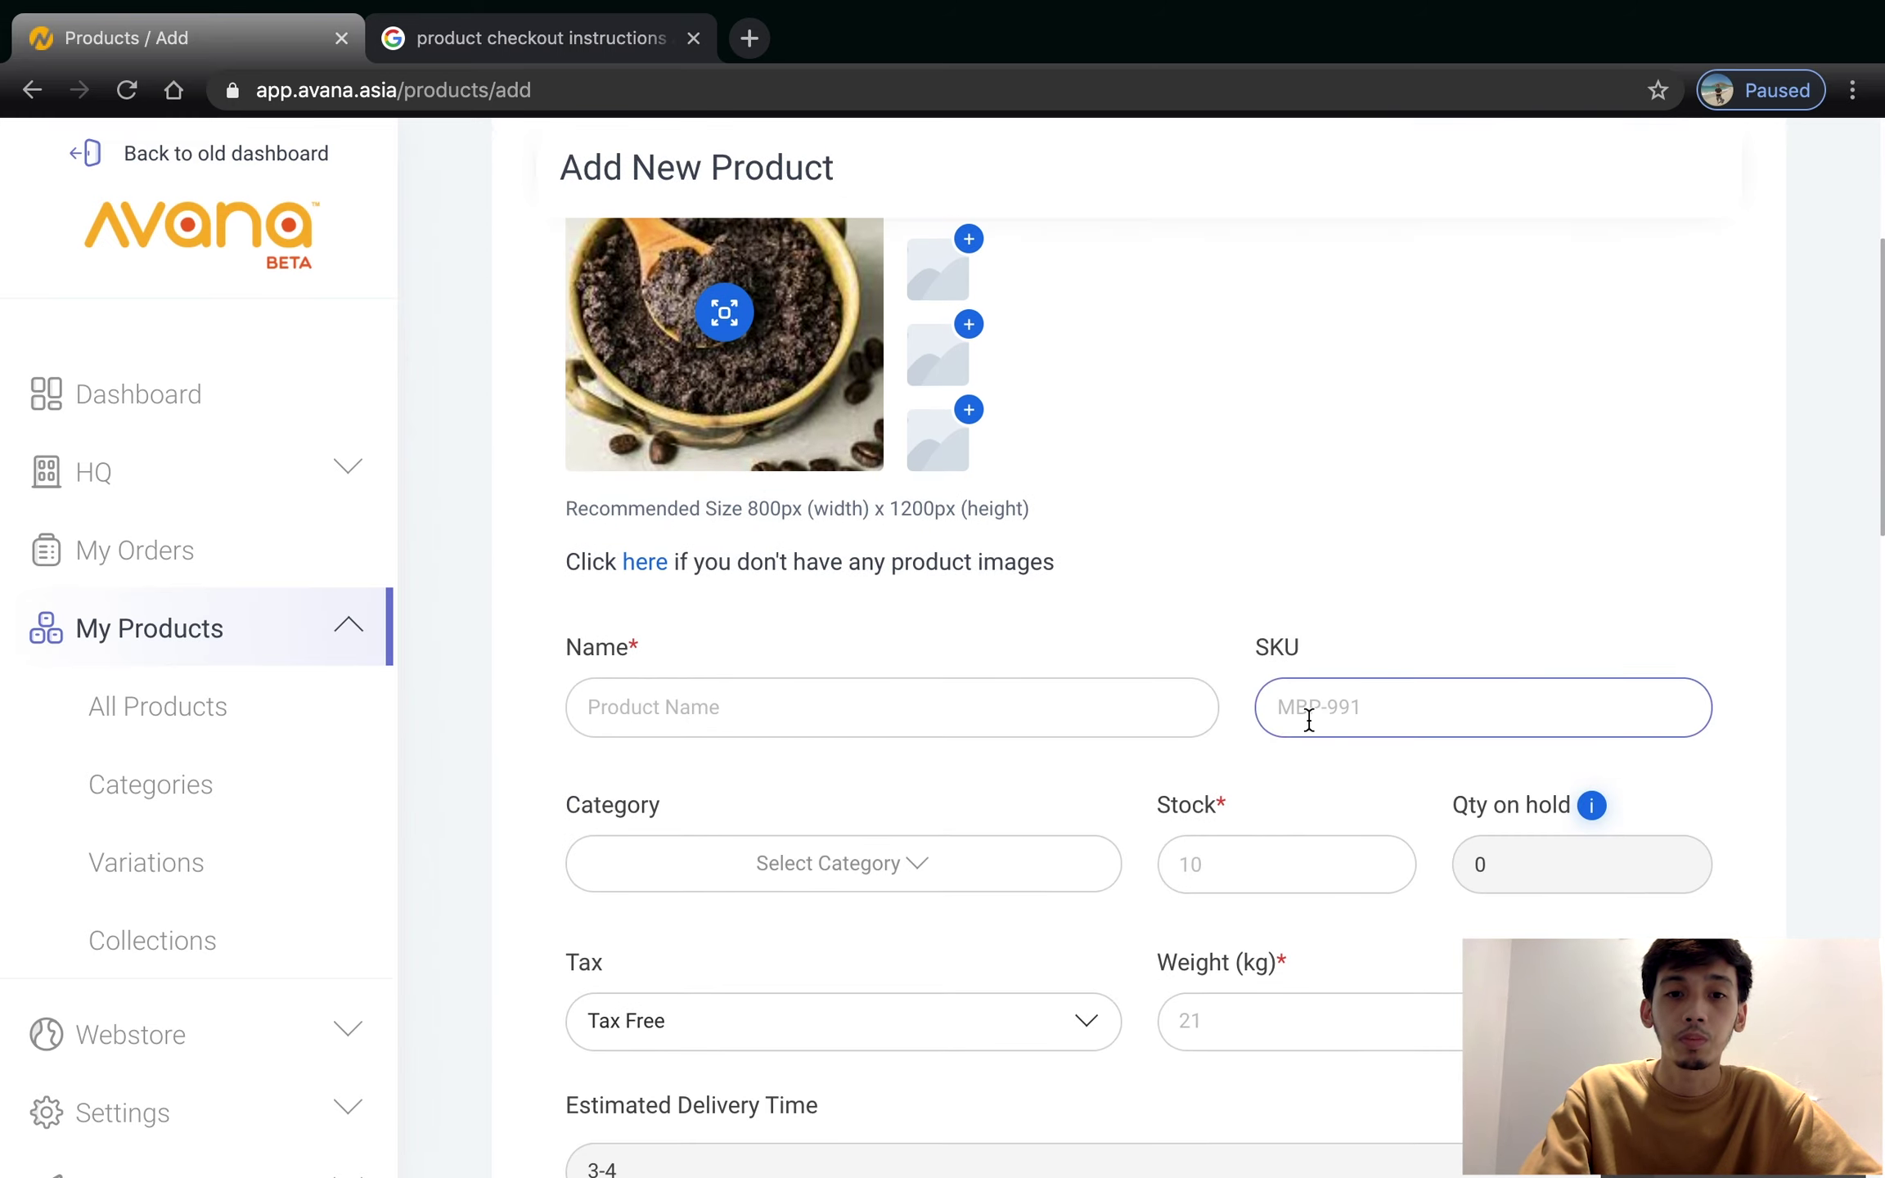
click(1308, 718)
click(1297, 539)
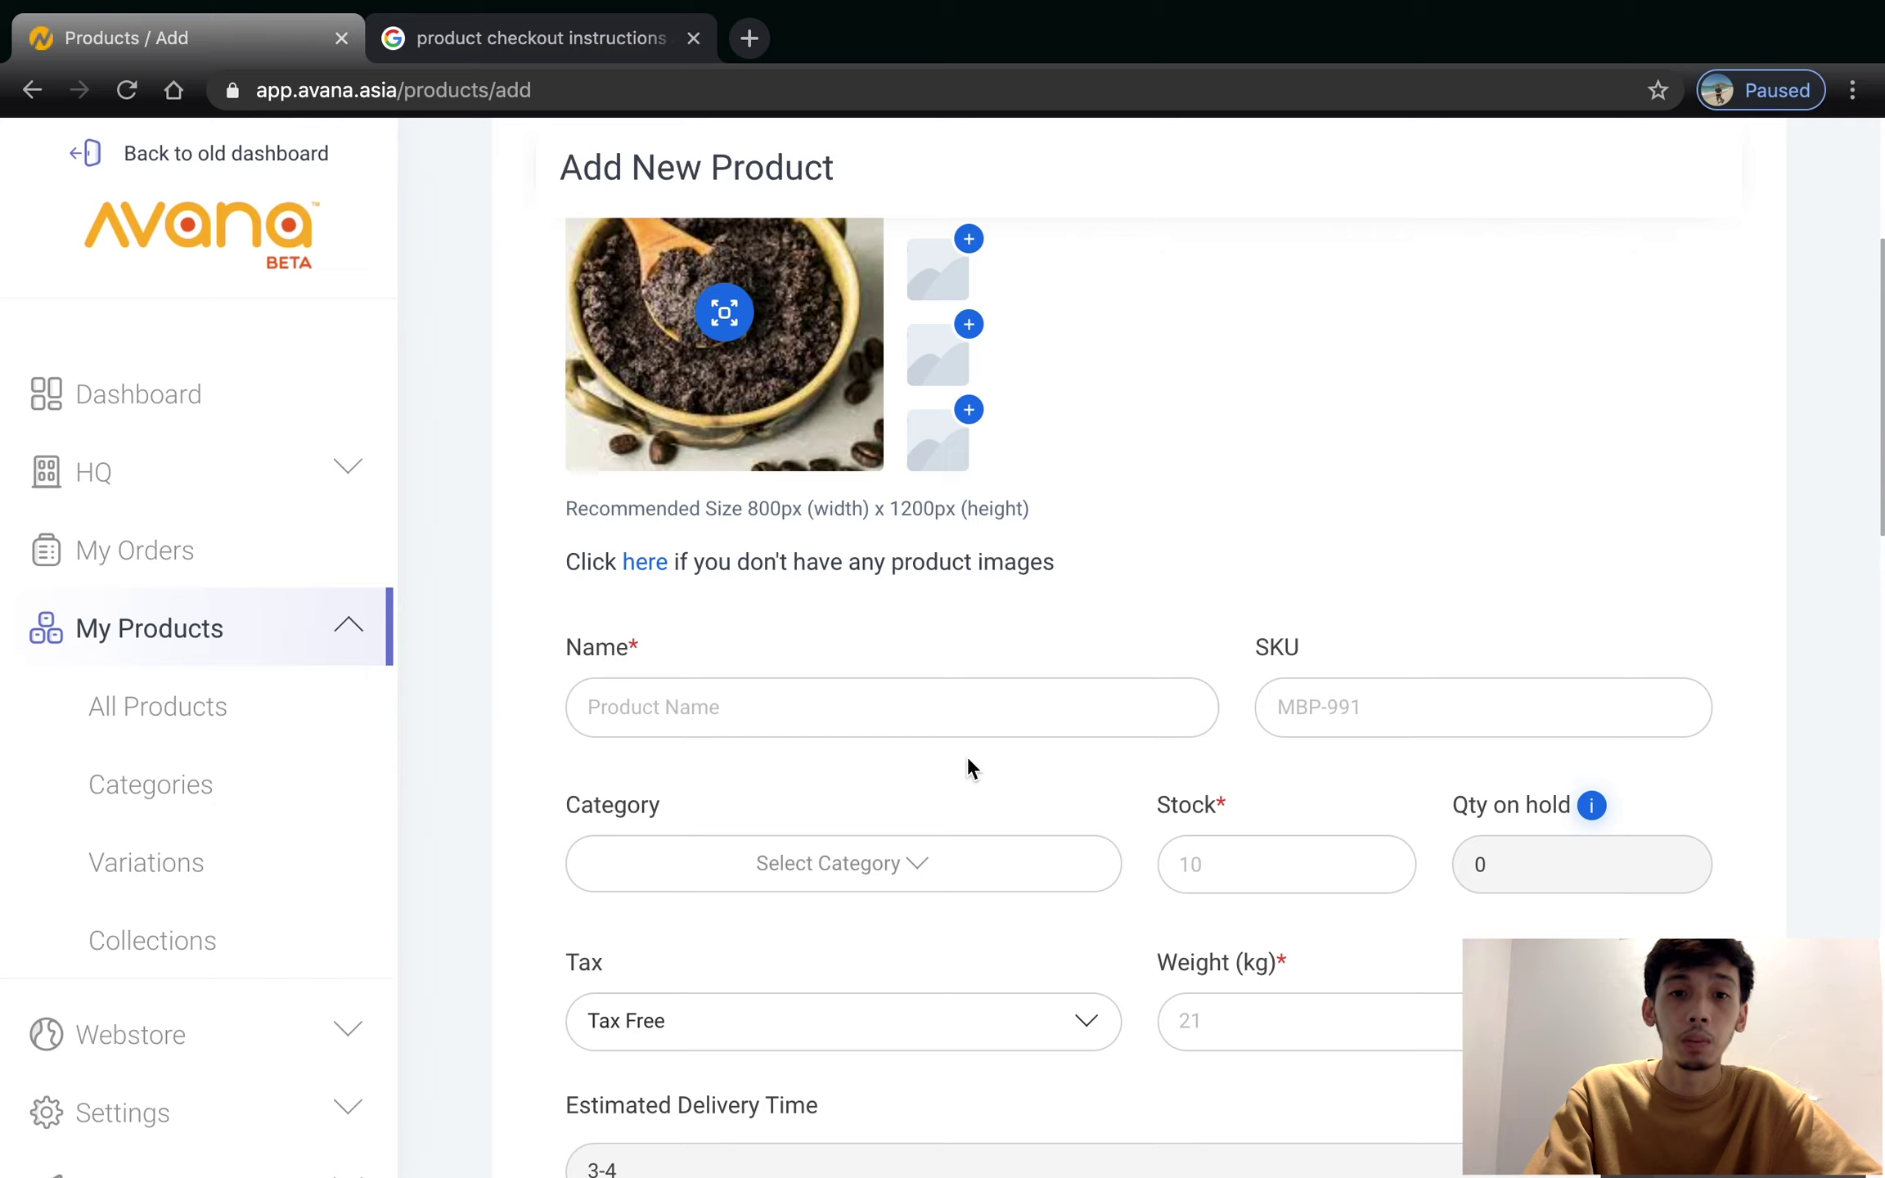
click(993, 708)
text(Body Scrub)
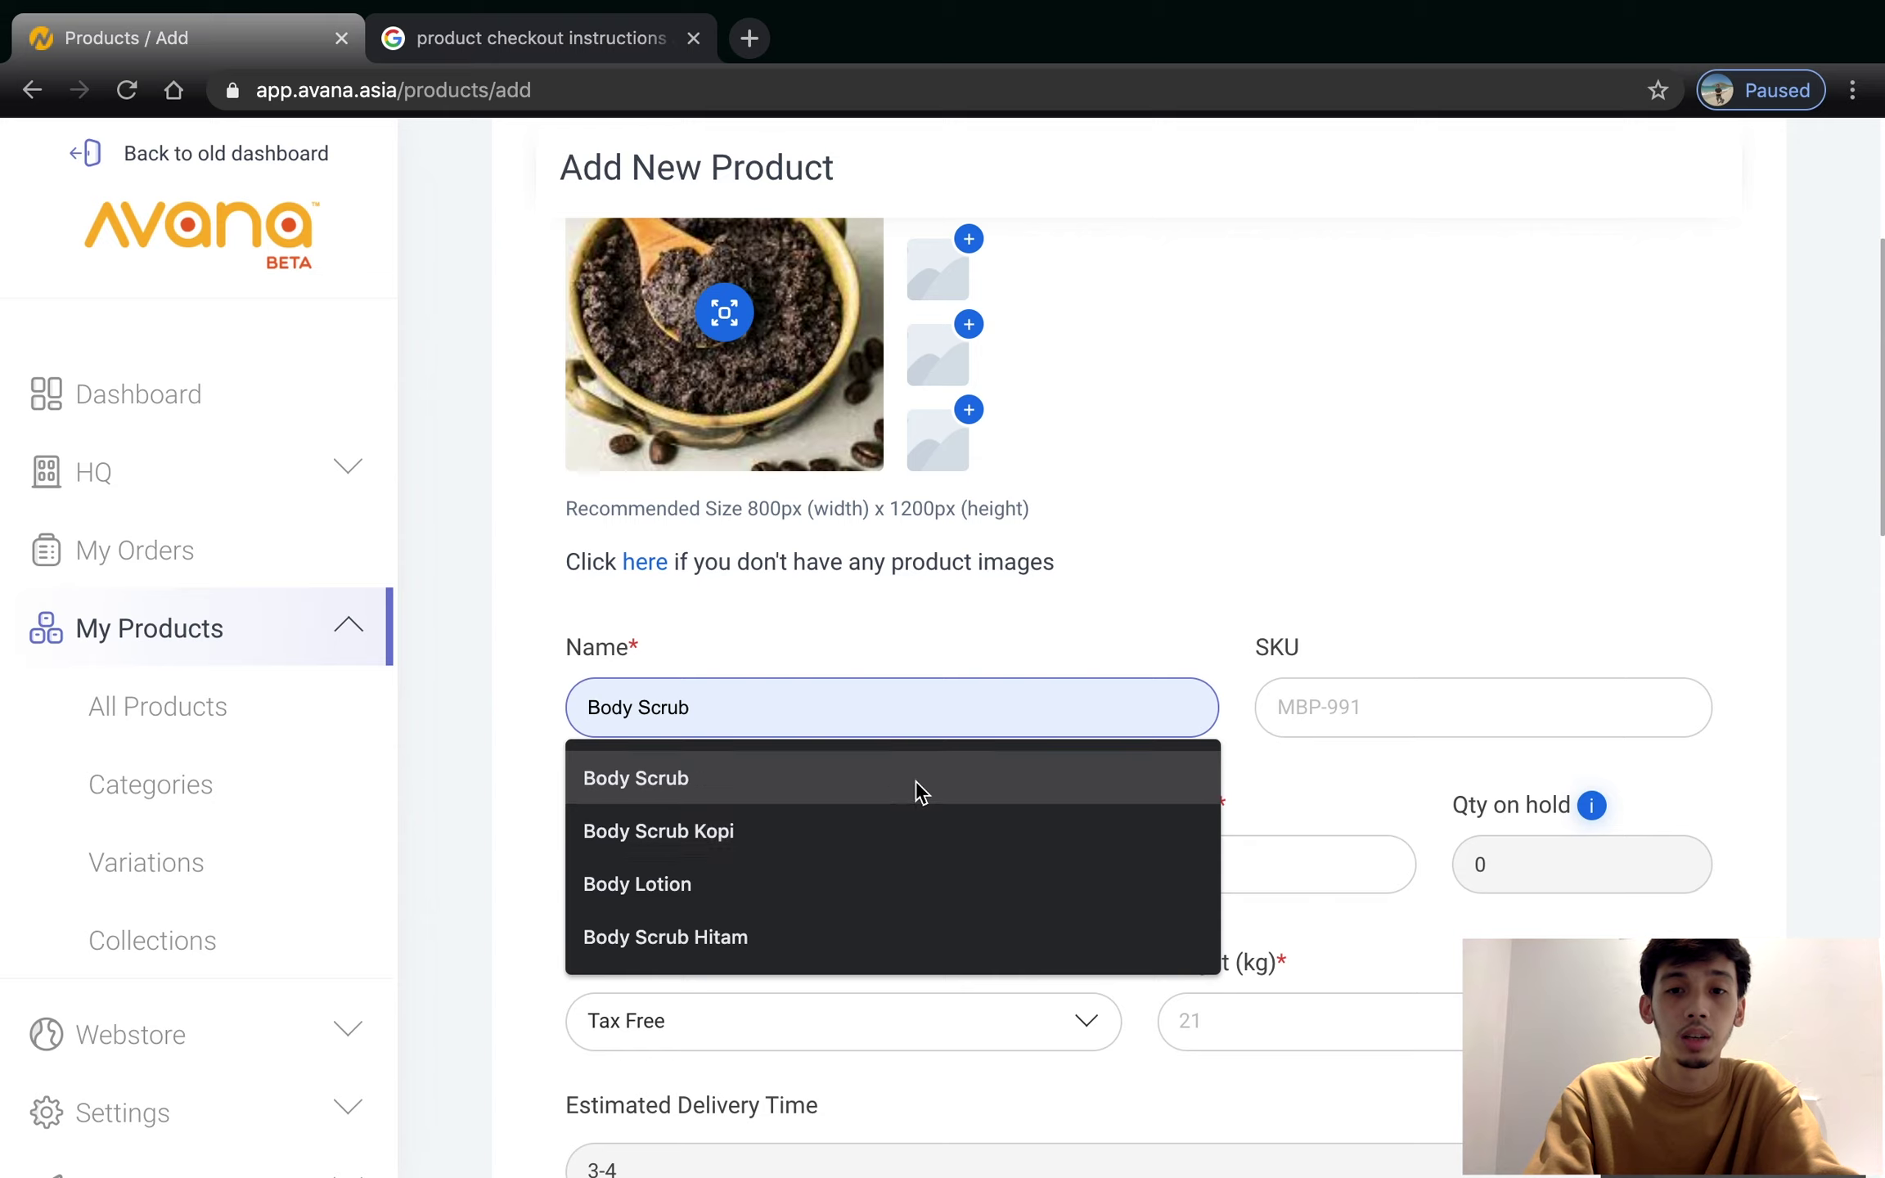
click(916, 784)
click(1338, 701)
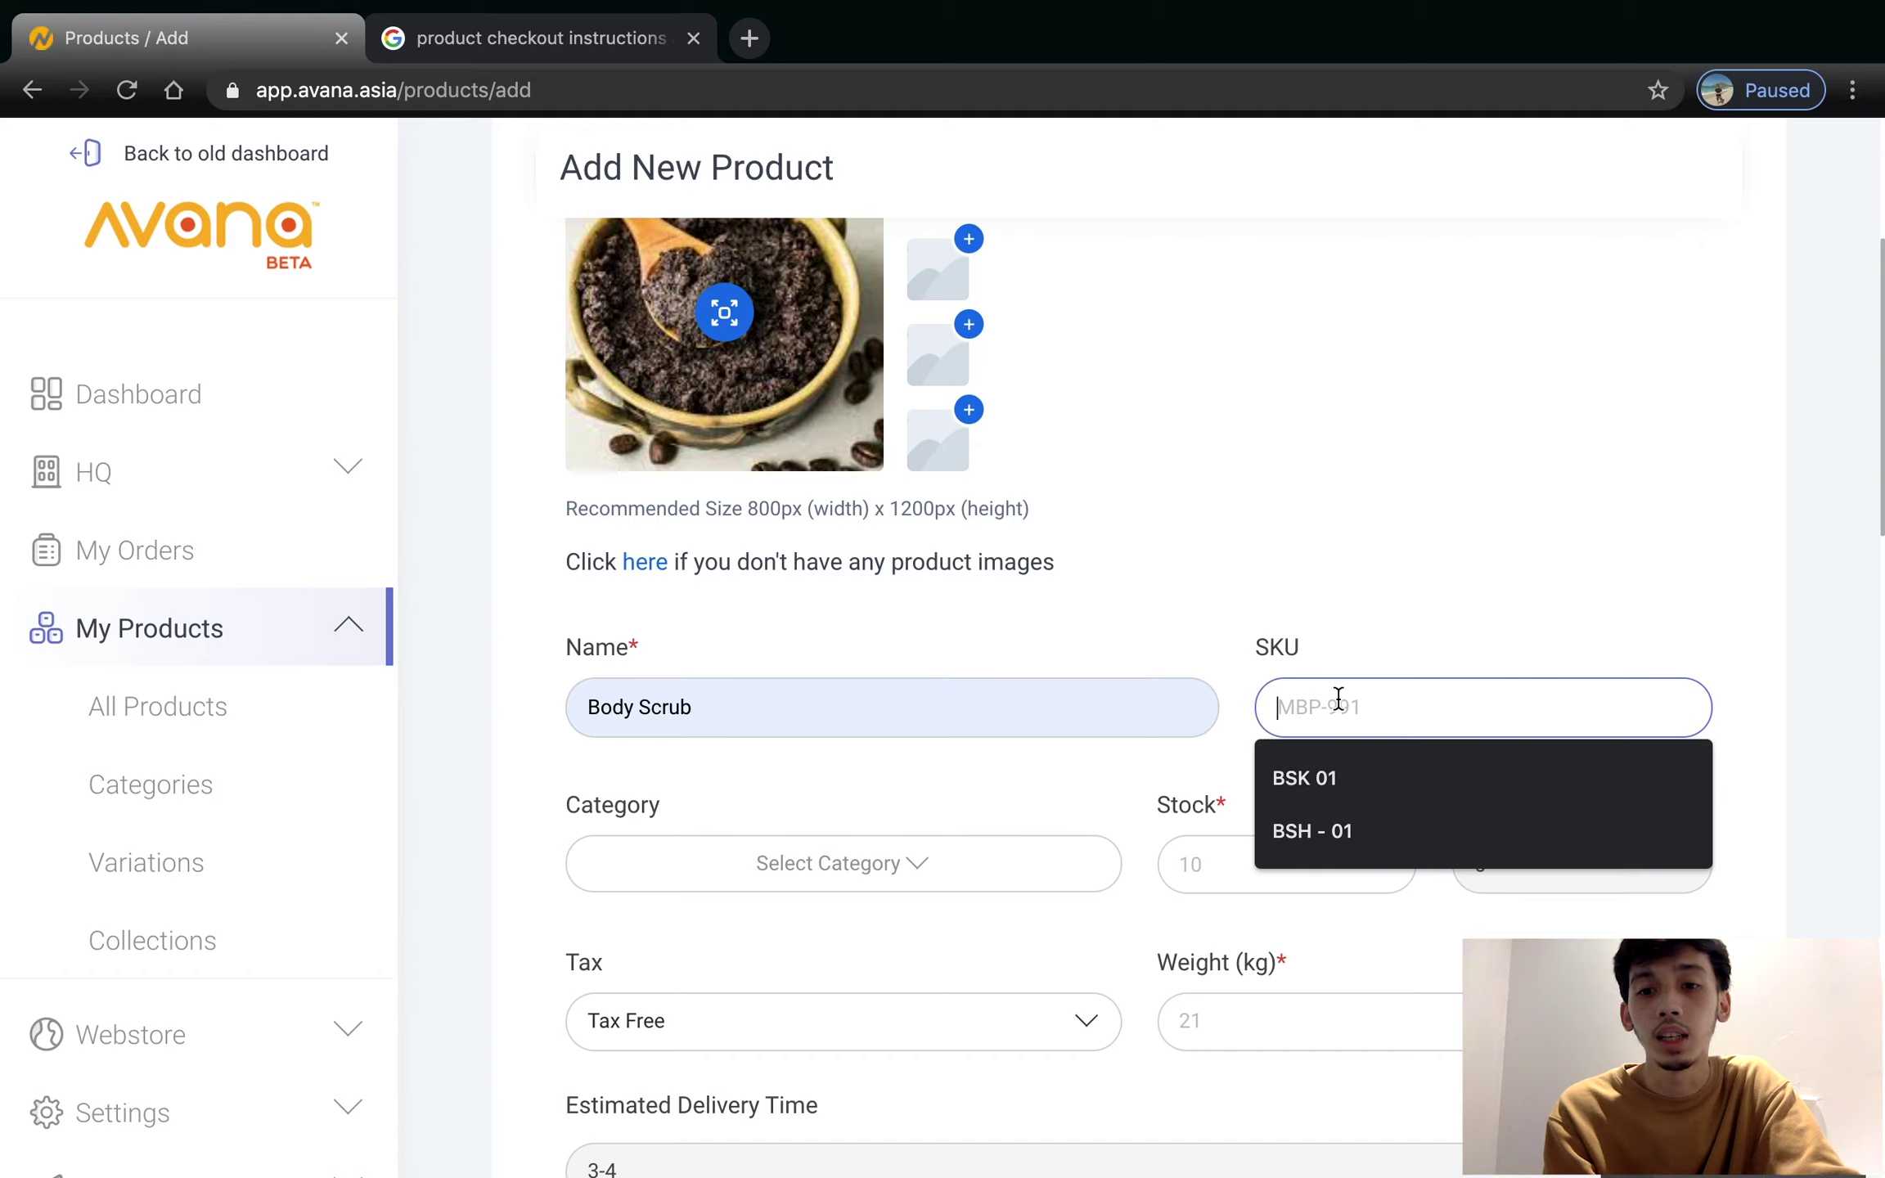
key(Down)
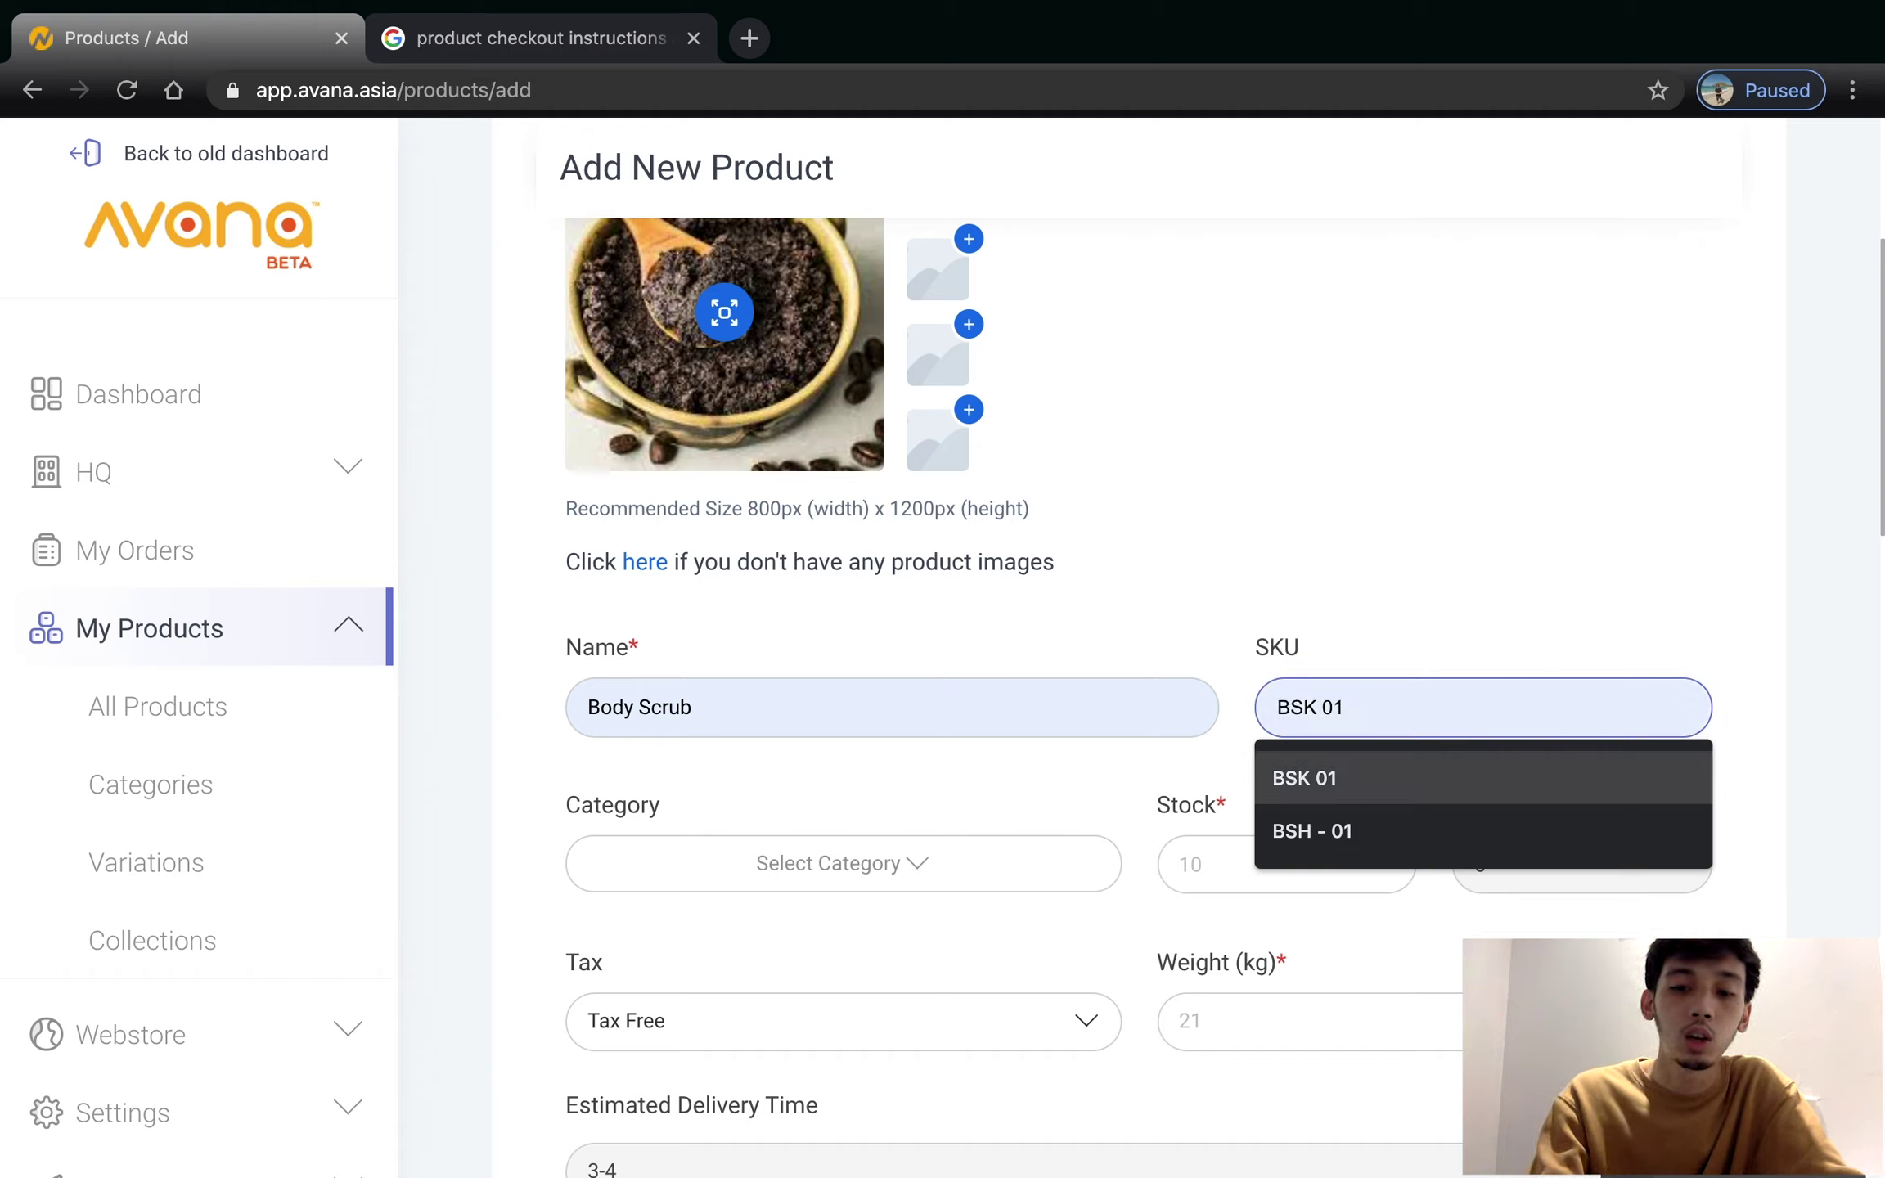
key(Return)
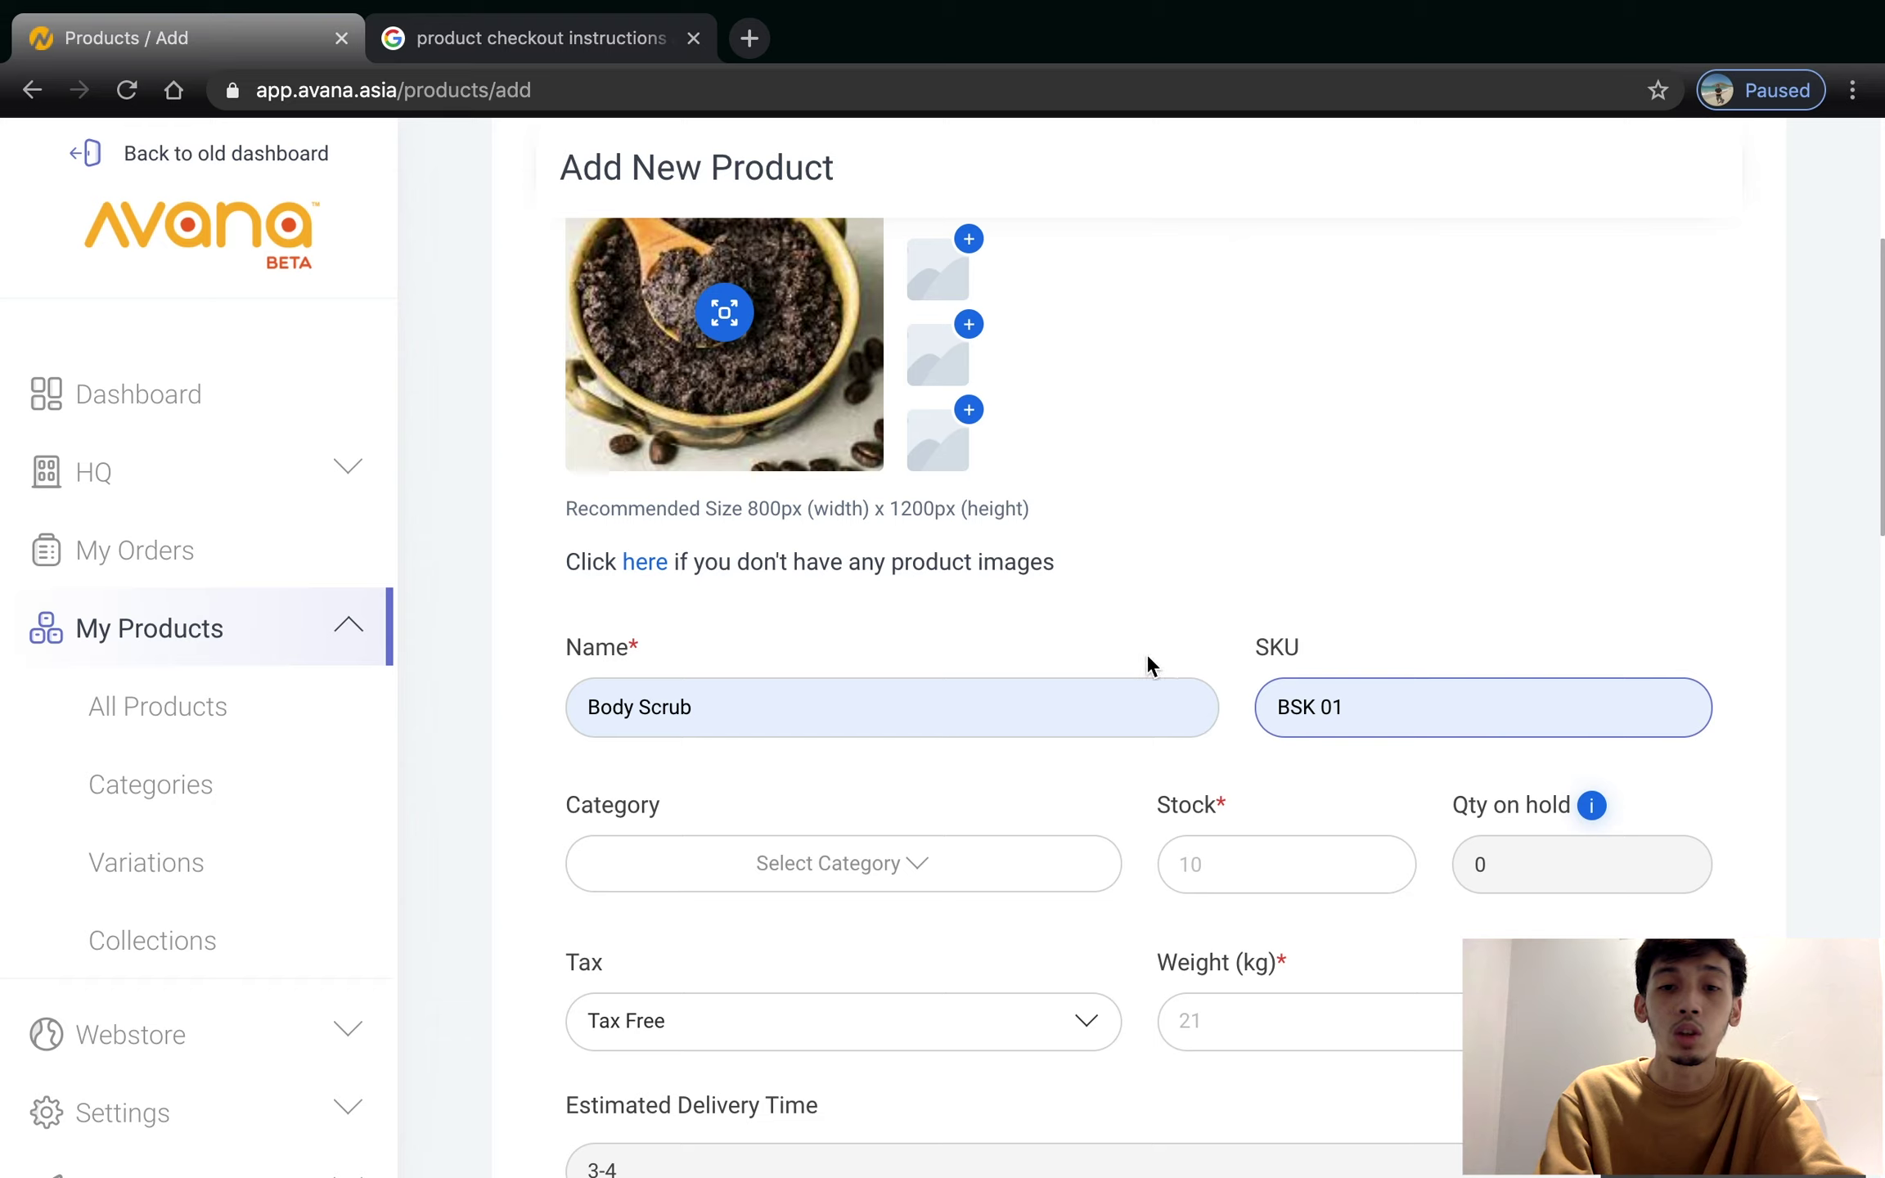
- Assign the product to the Body Scrub category and set its stock to 10
click(965, 868)
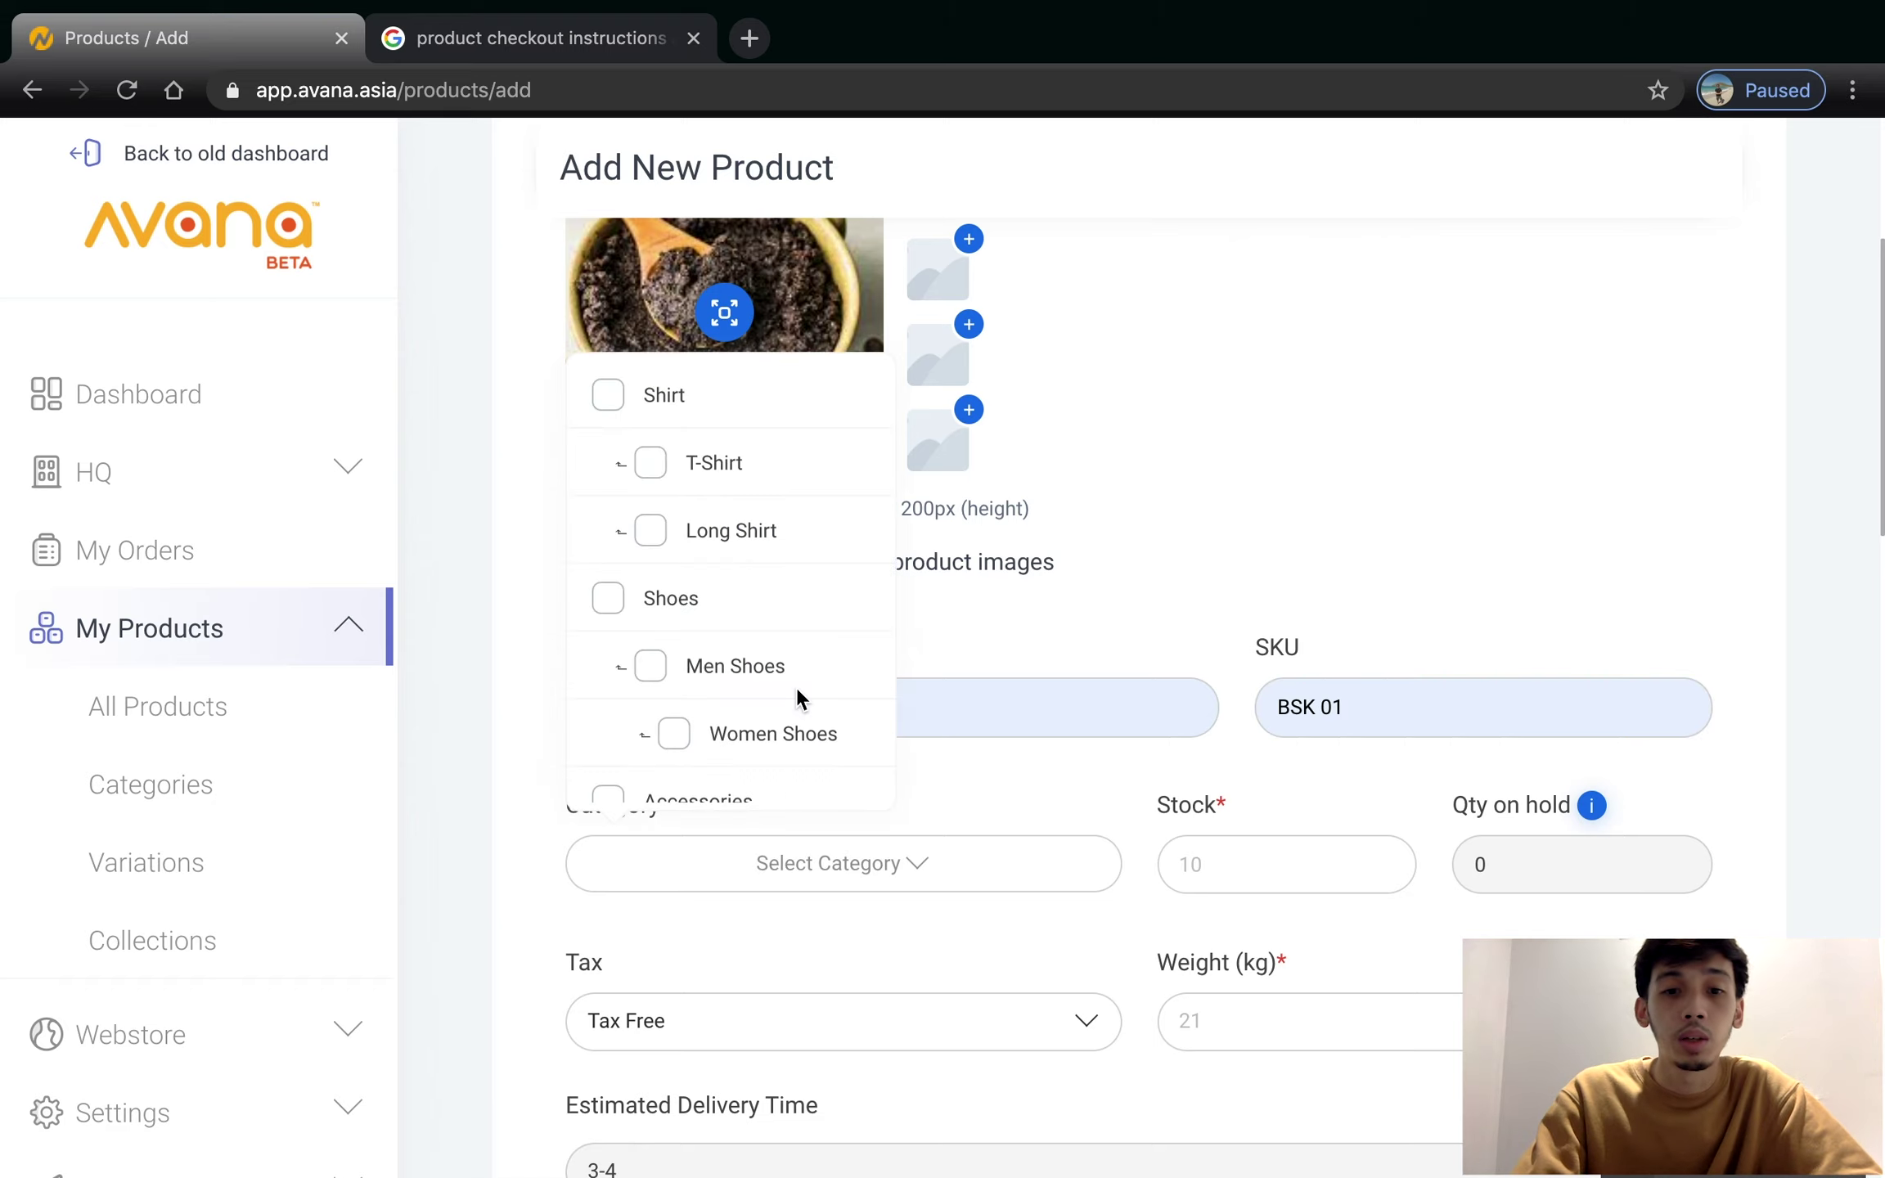
scroll(797, 691, down, 4)
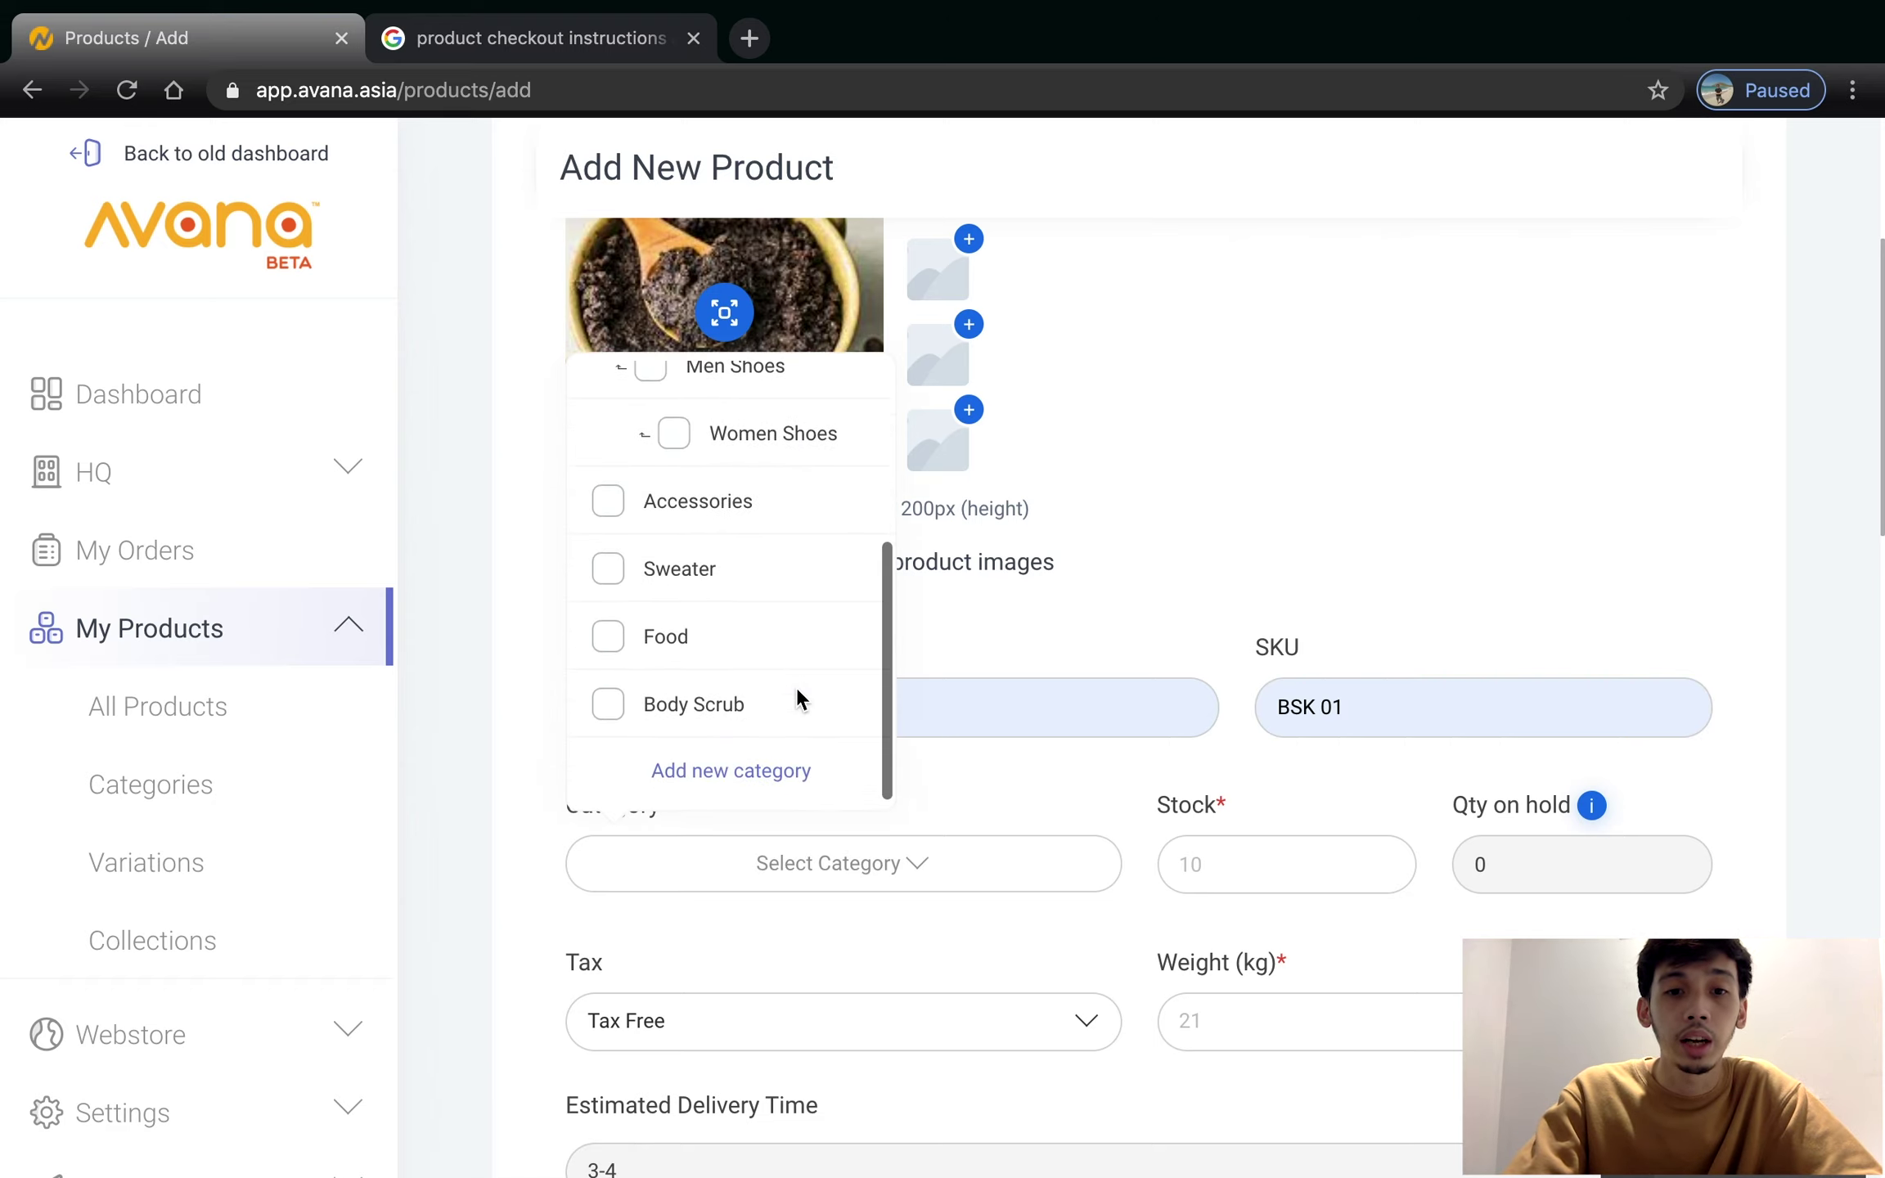
click(730, 708)
click(1279, 930)
click(1253, 850)
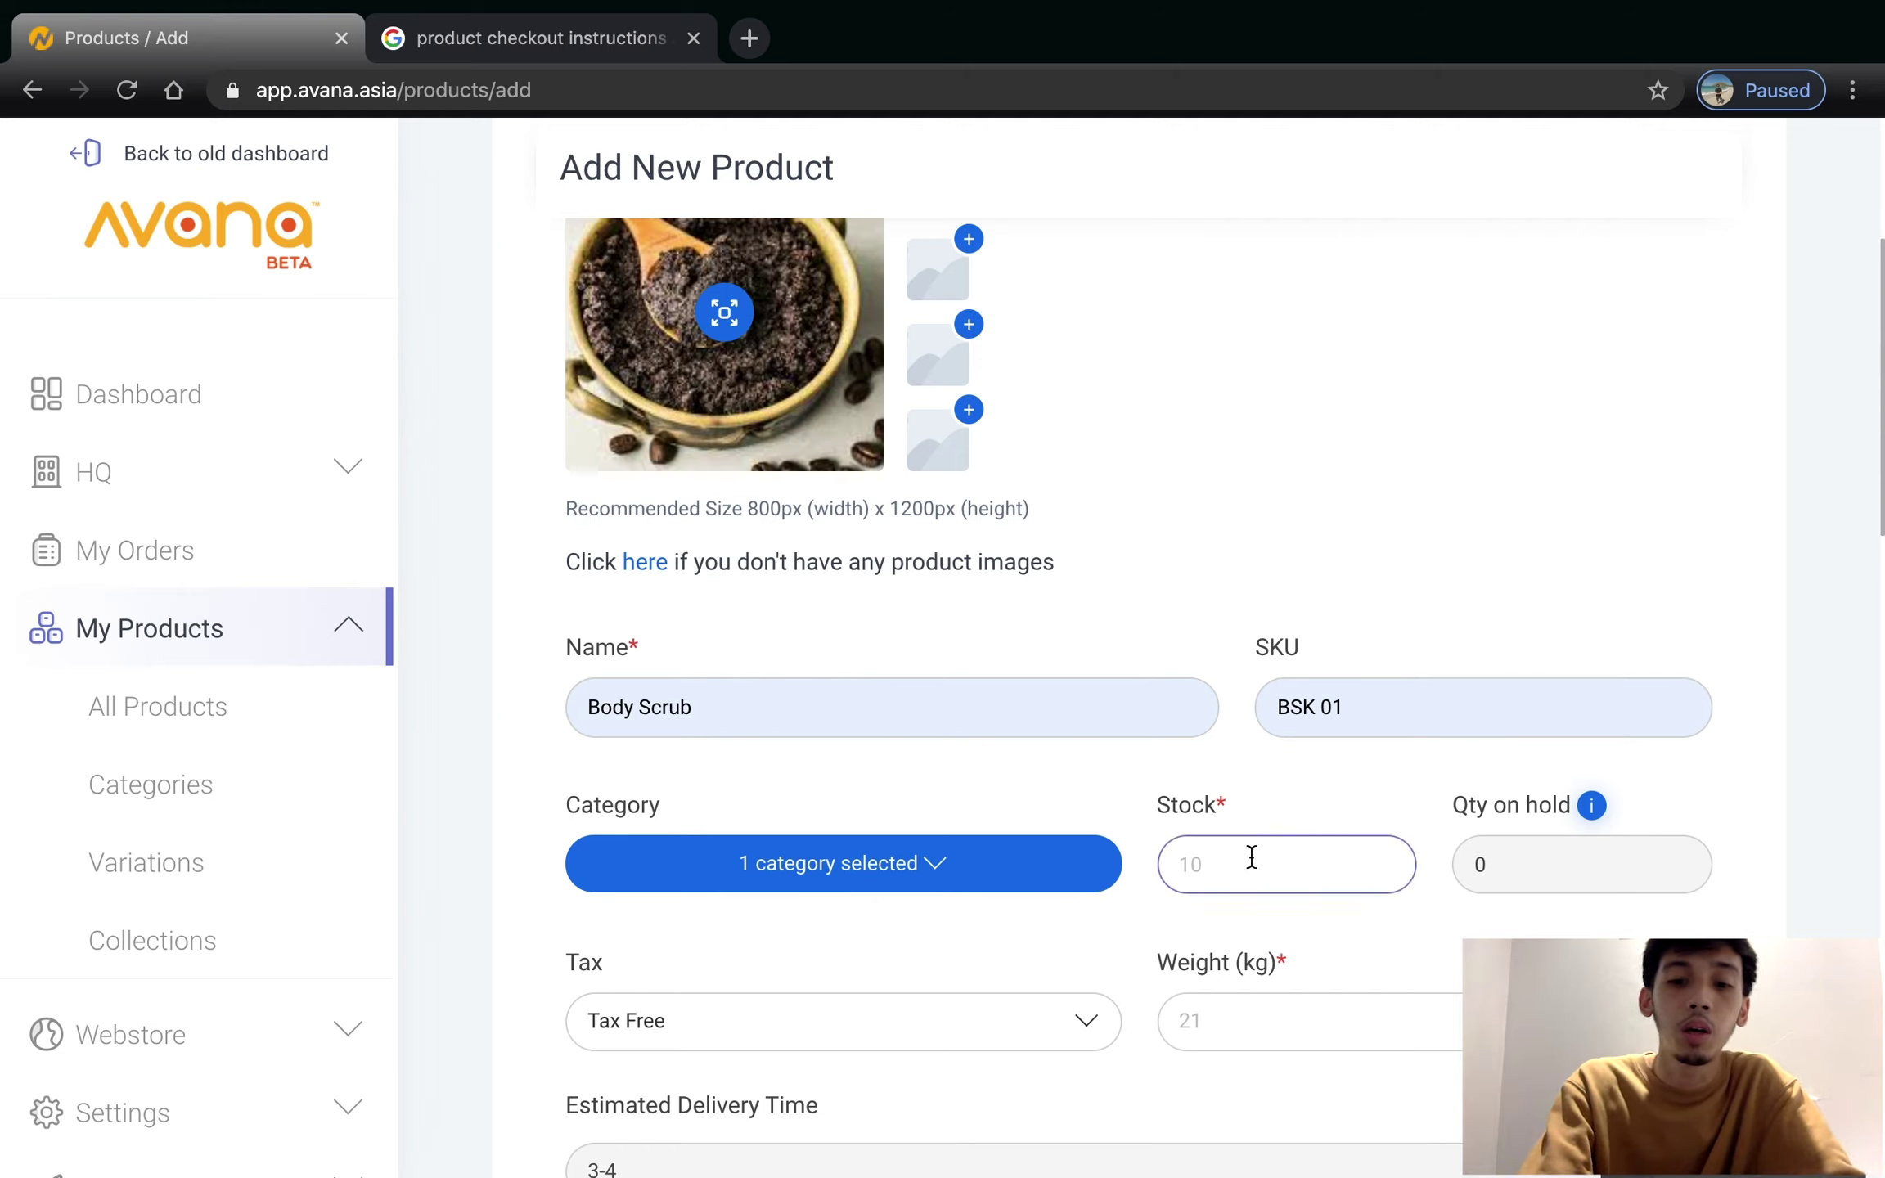
text(10)
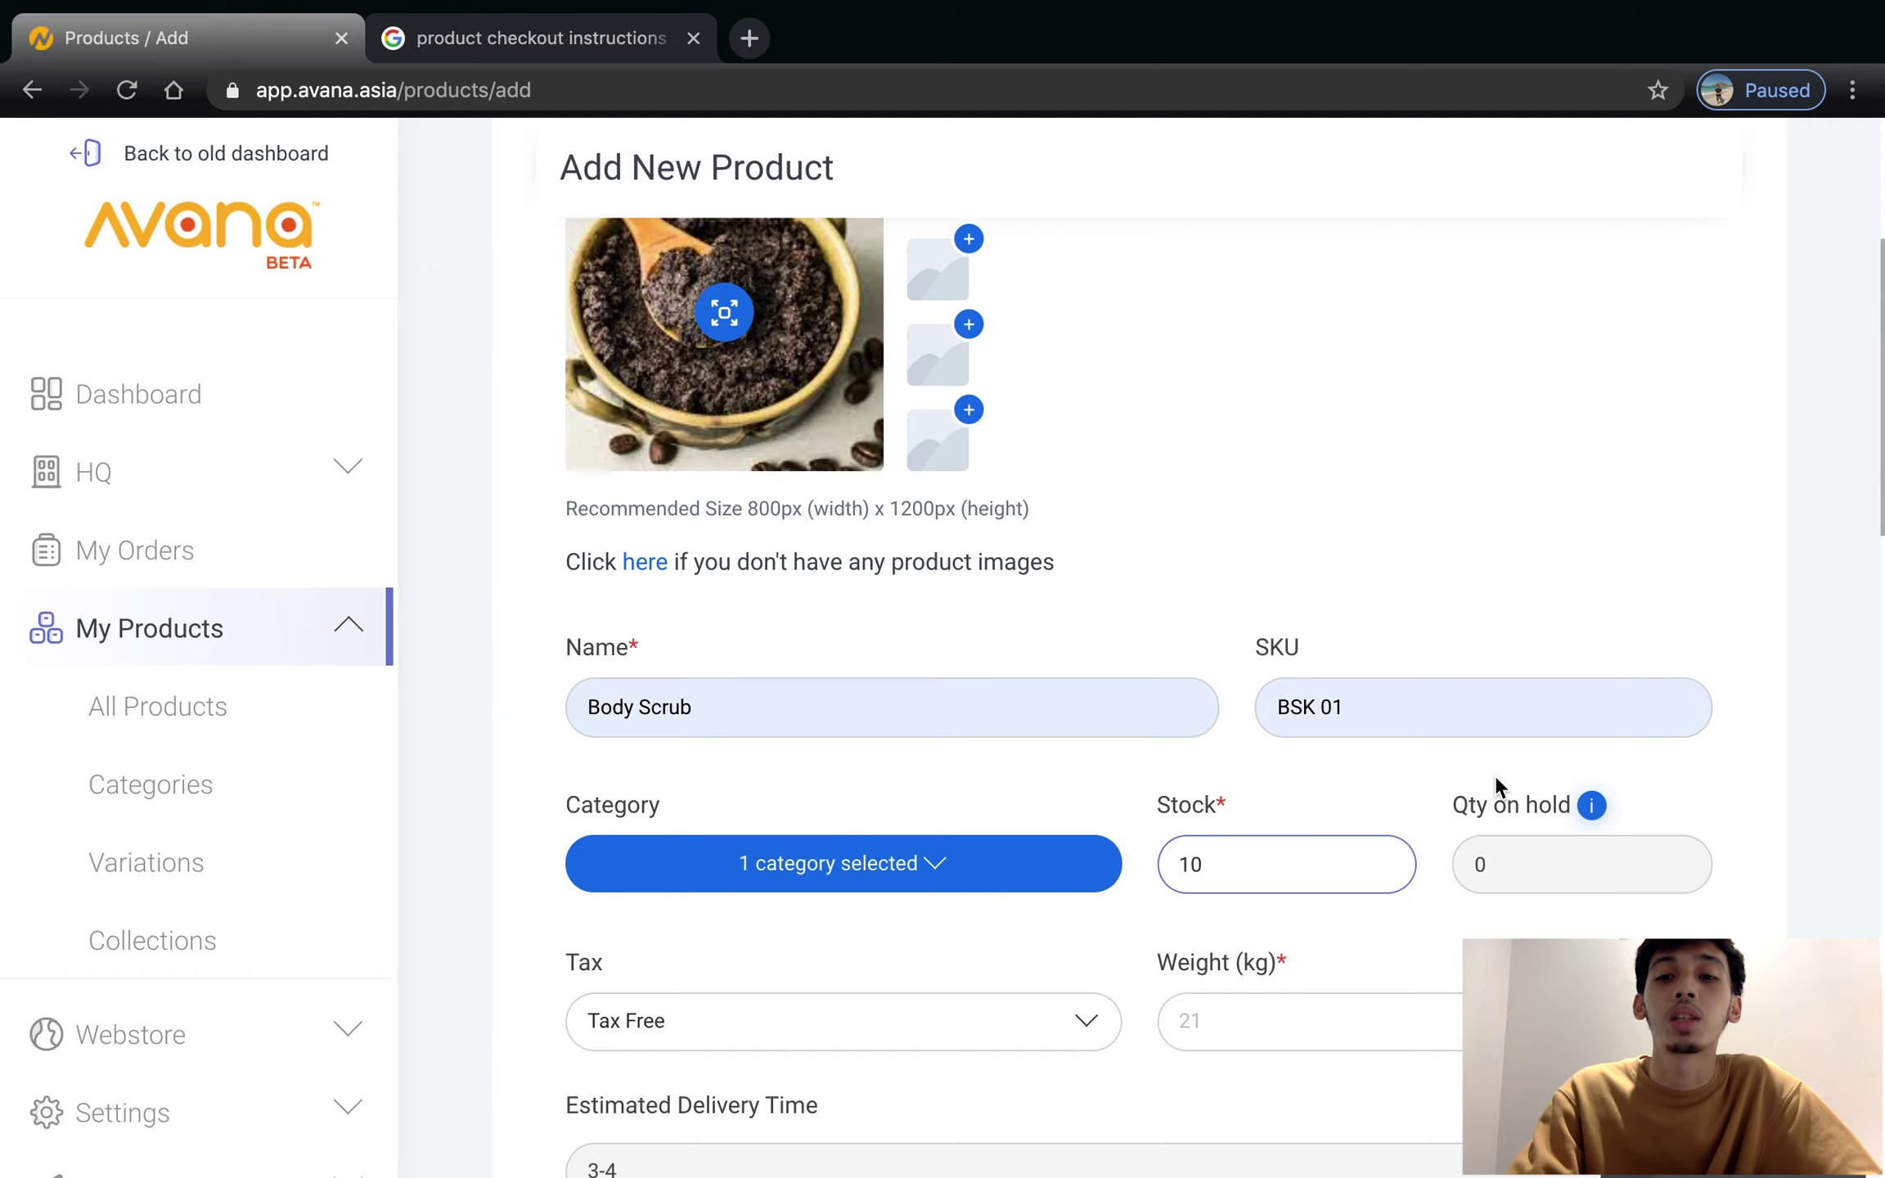
- Keep the product's tax option at Tax Free and set its weight to 1 kg
scroll(1494, 777, down, 3)
click(961, 728)
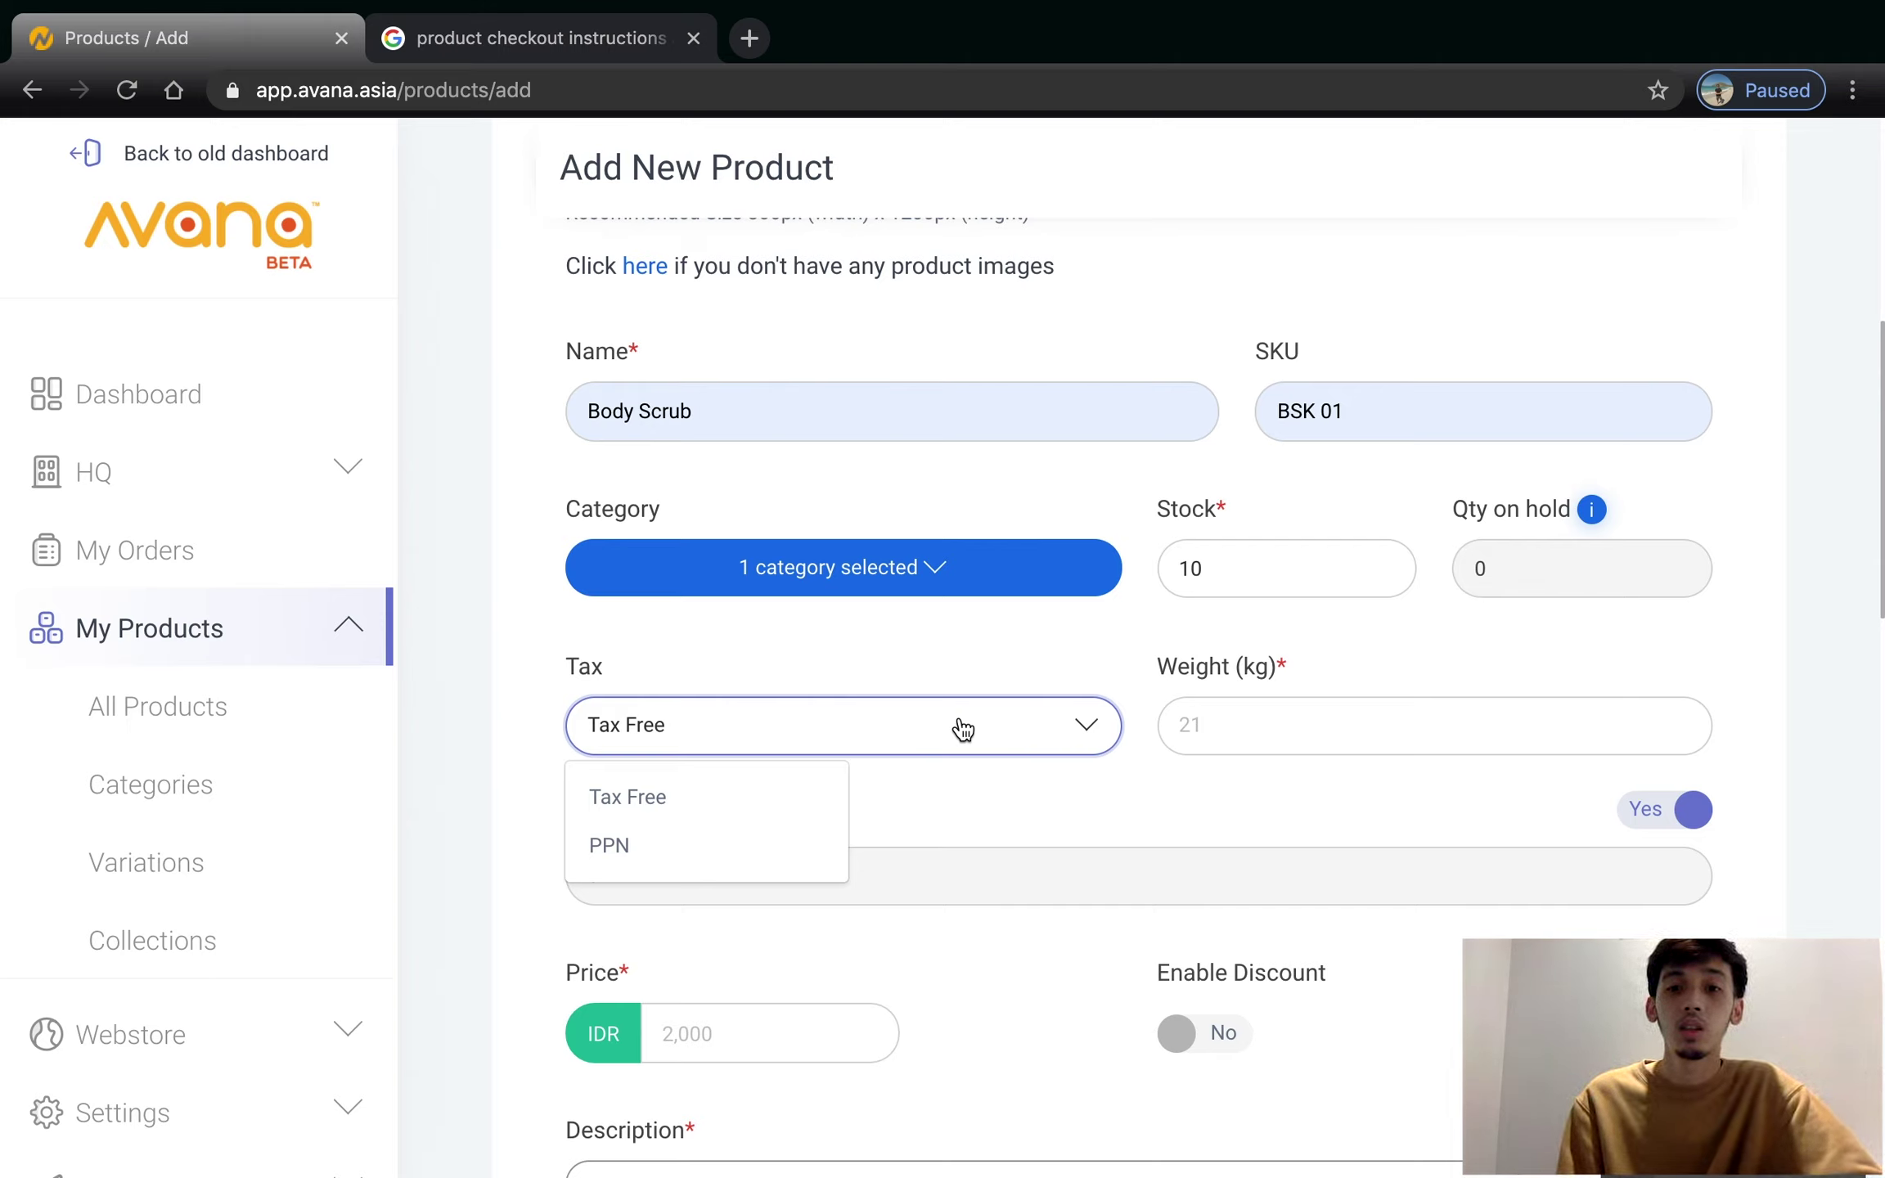
click(1260, 728)
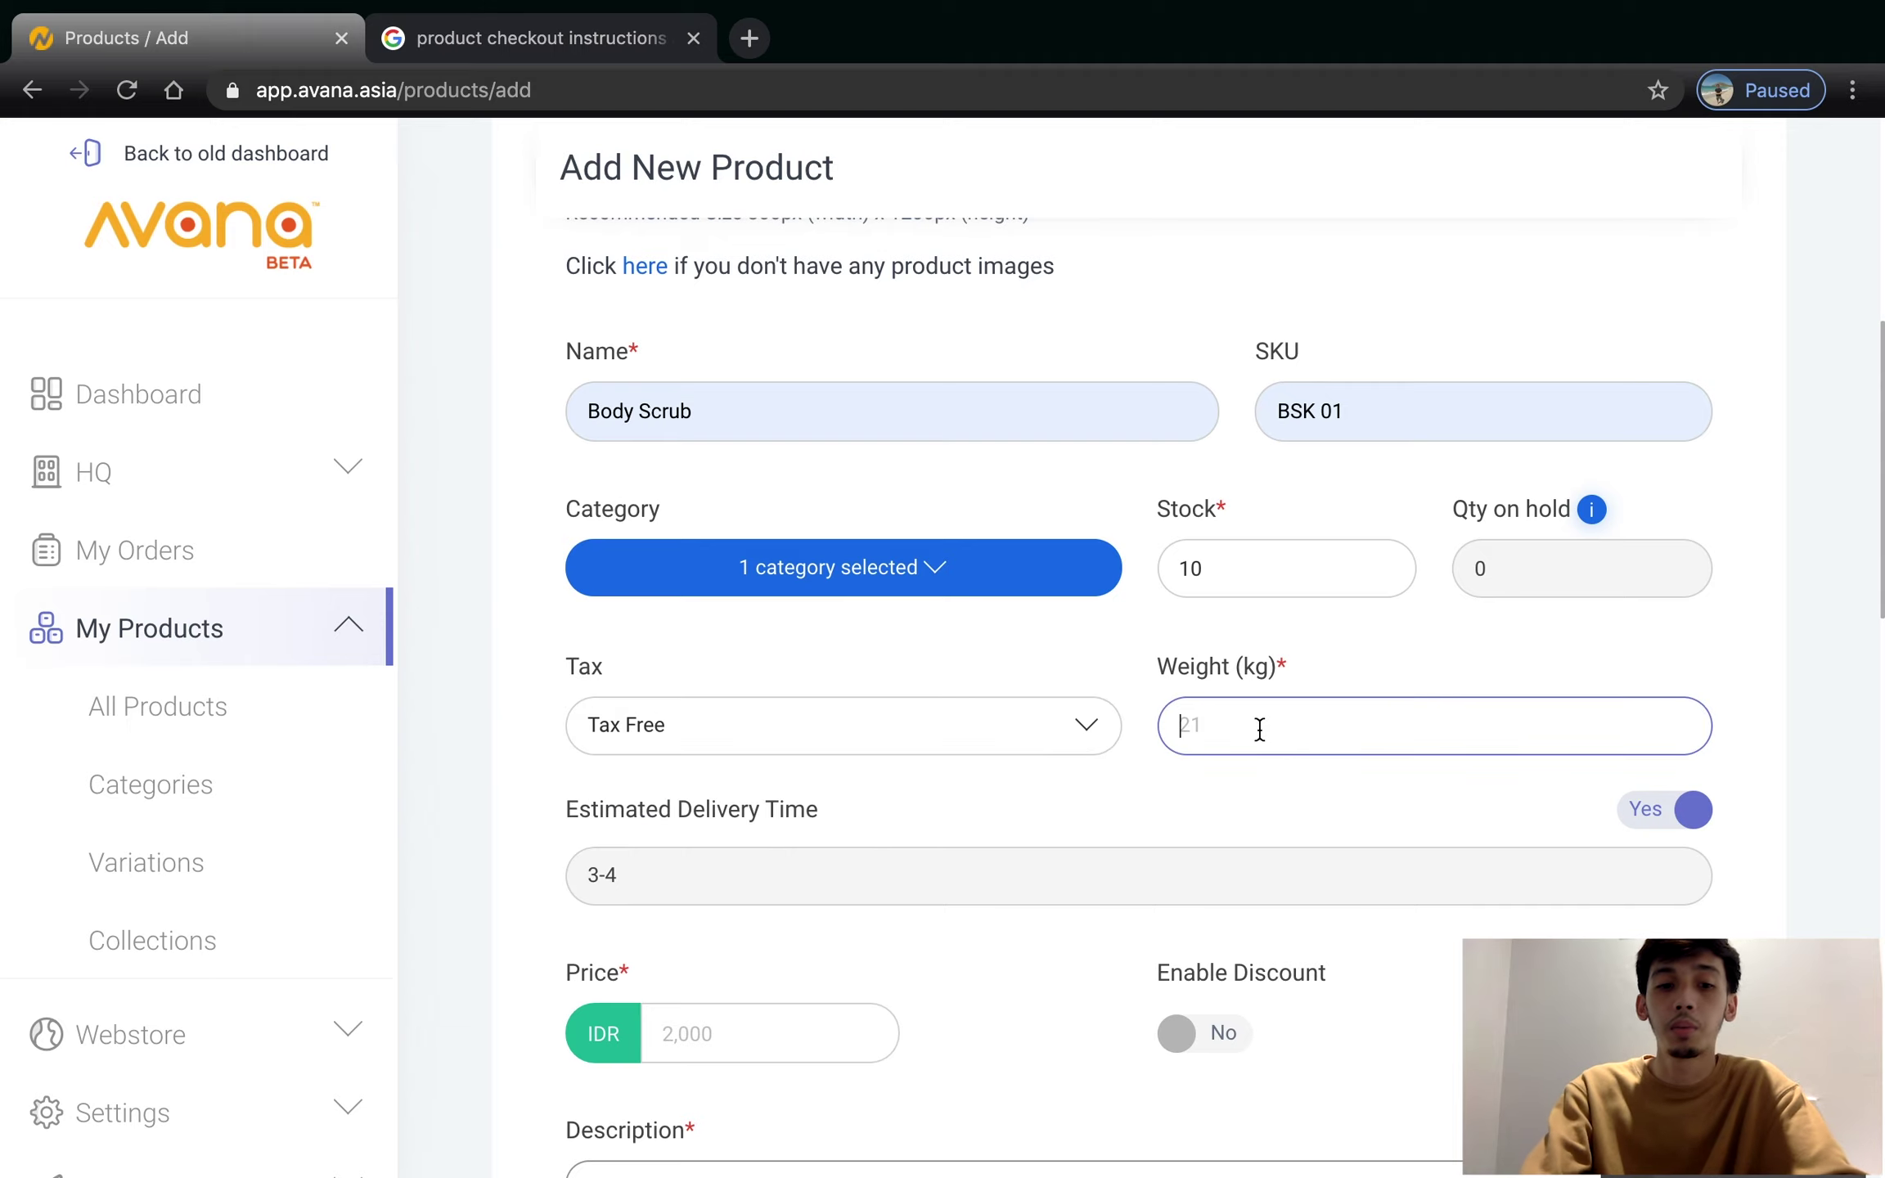
text(1)
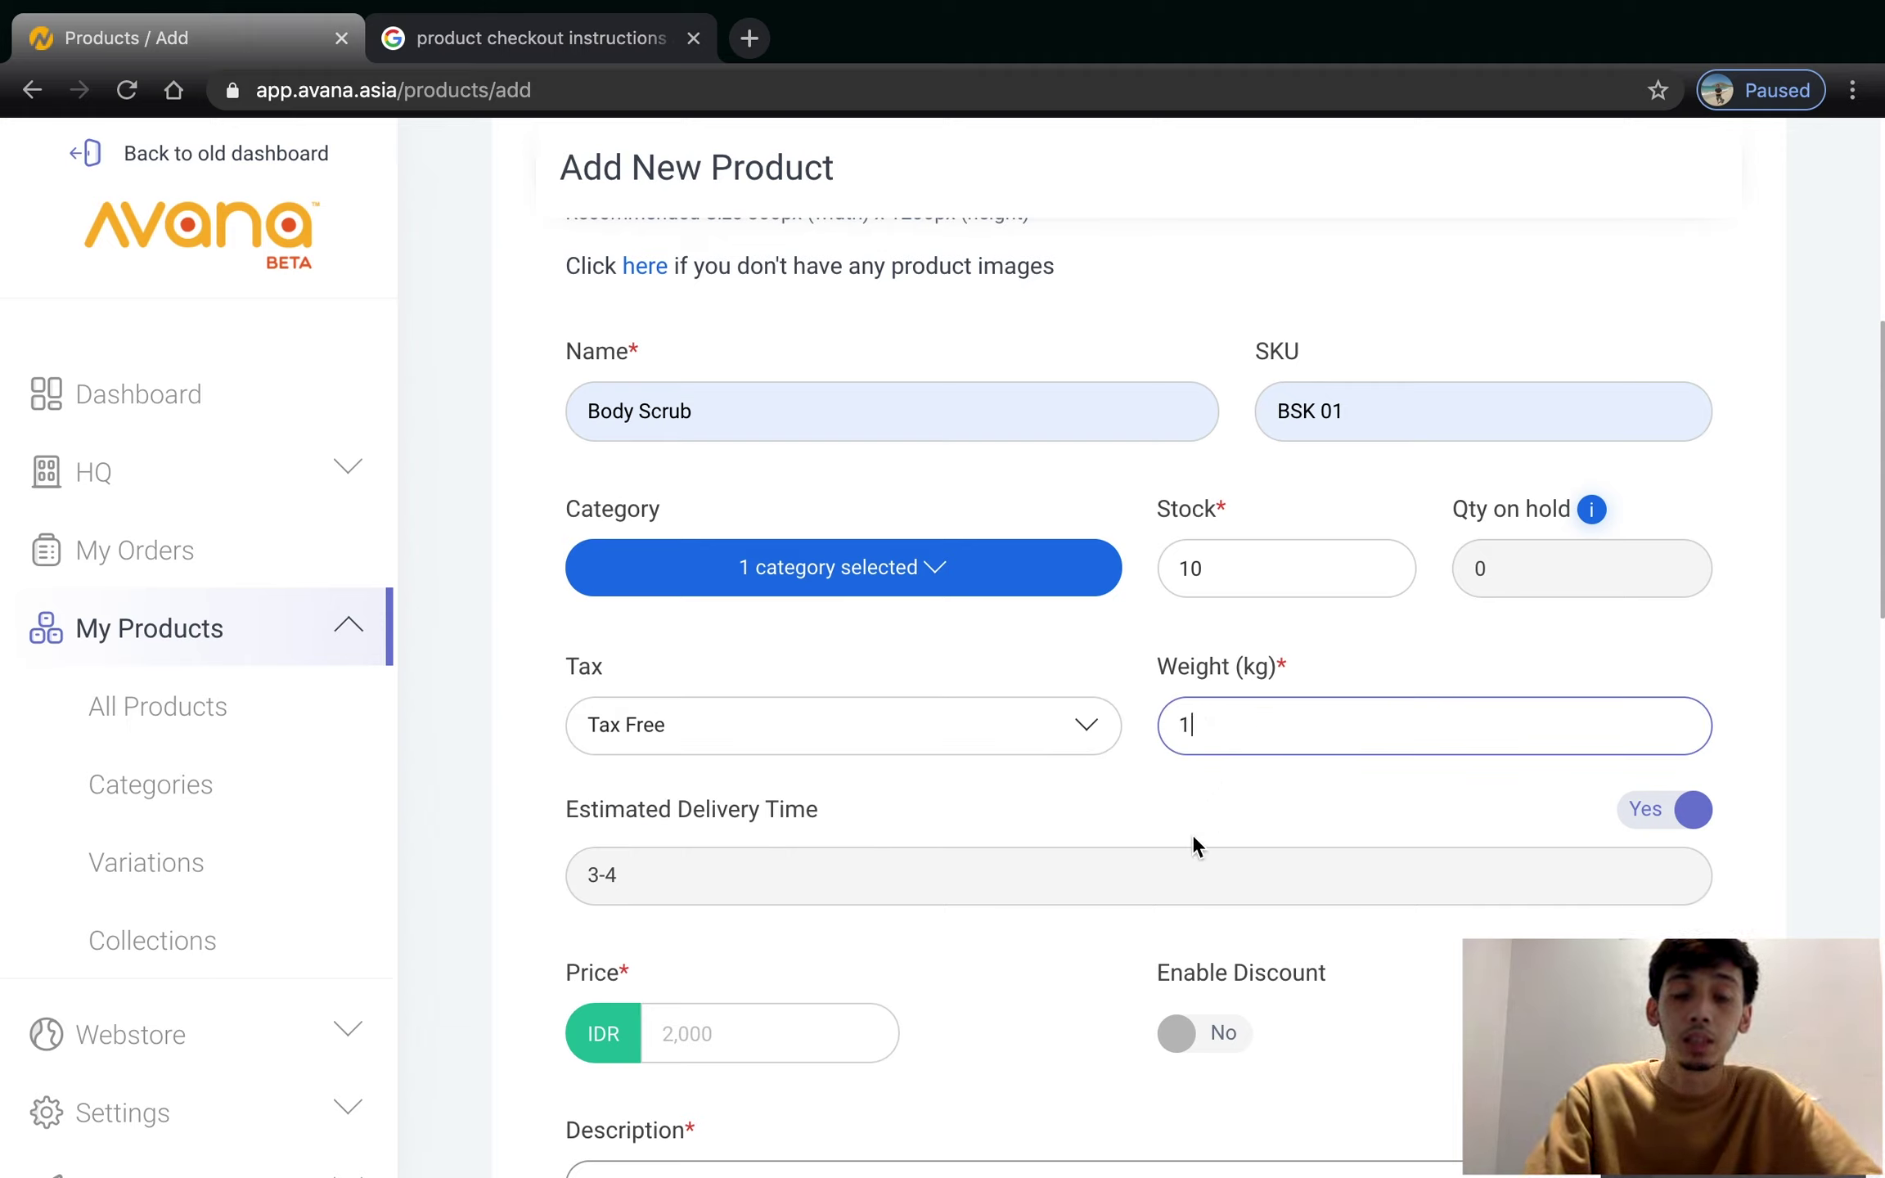
- Set the product's price to IDR 50,000 and enable a product discount of IDR 10,000
scroll(1191, 834, down, 1)
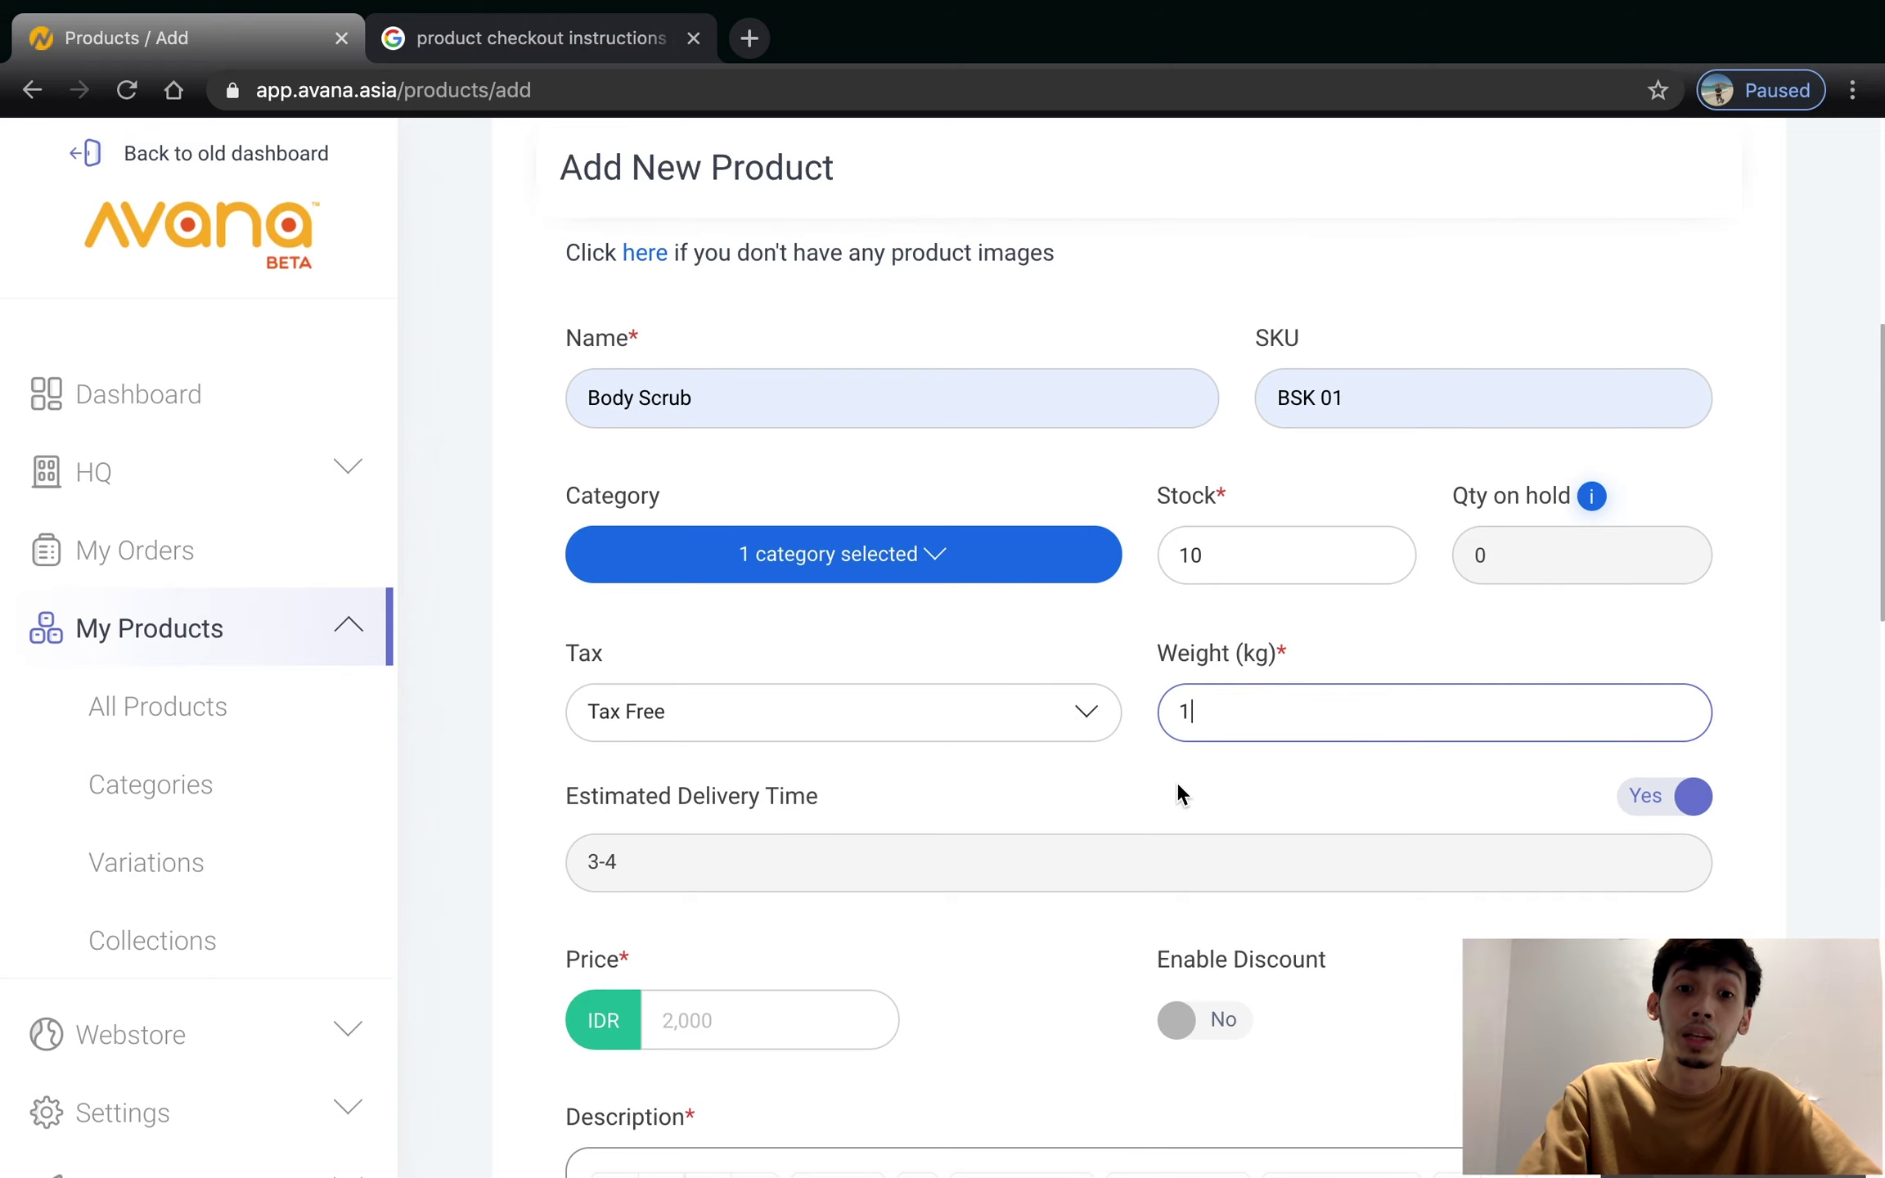
scroll(1178, 786, down, 5)
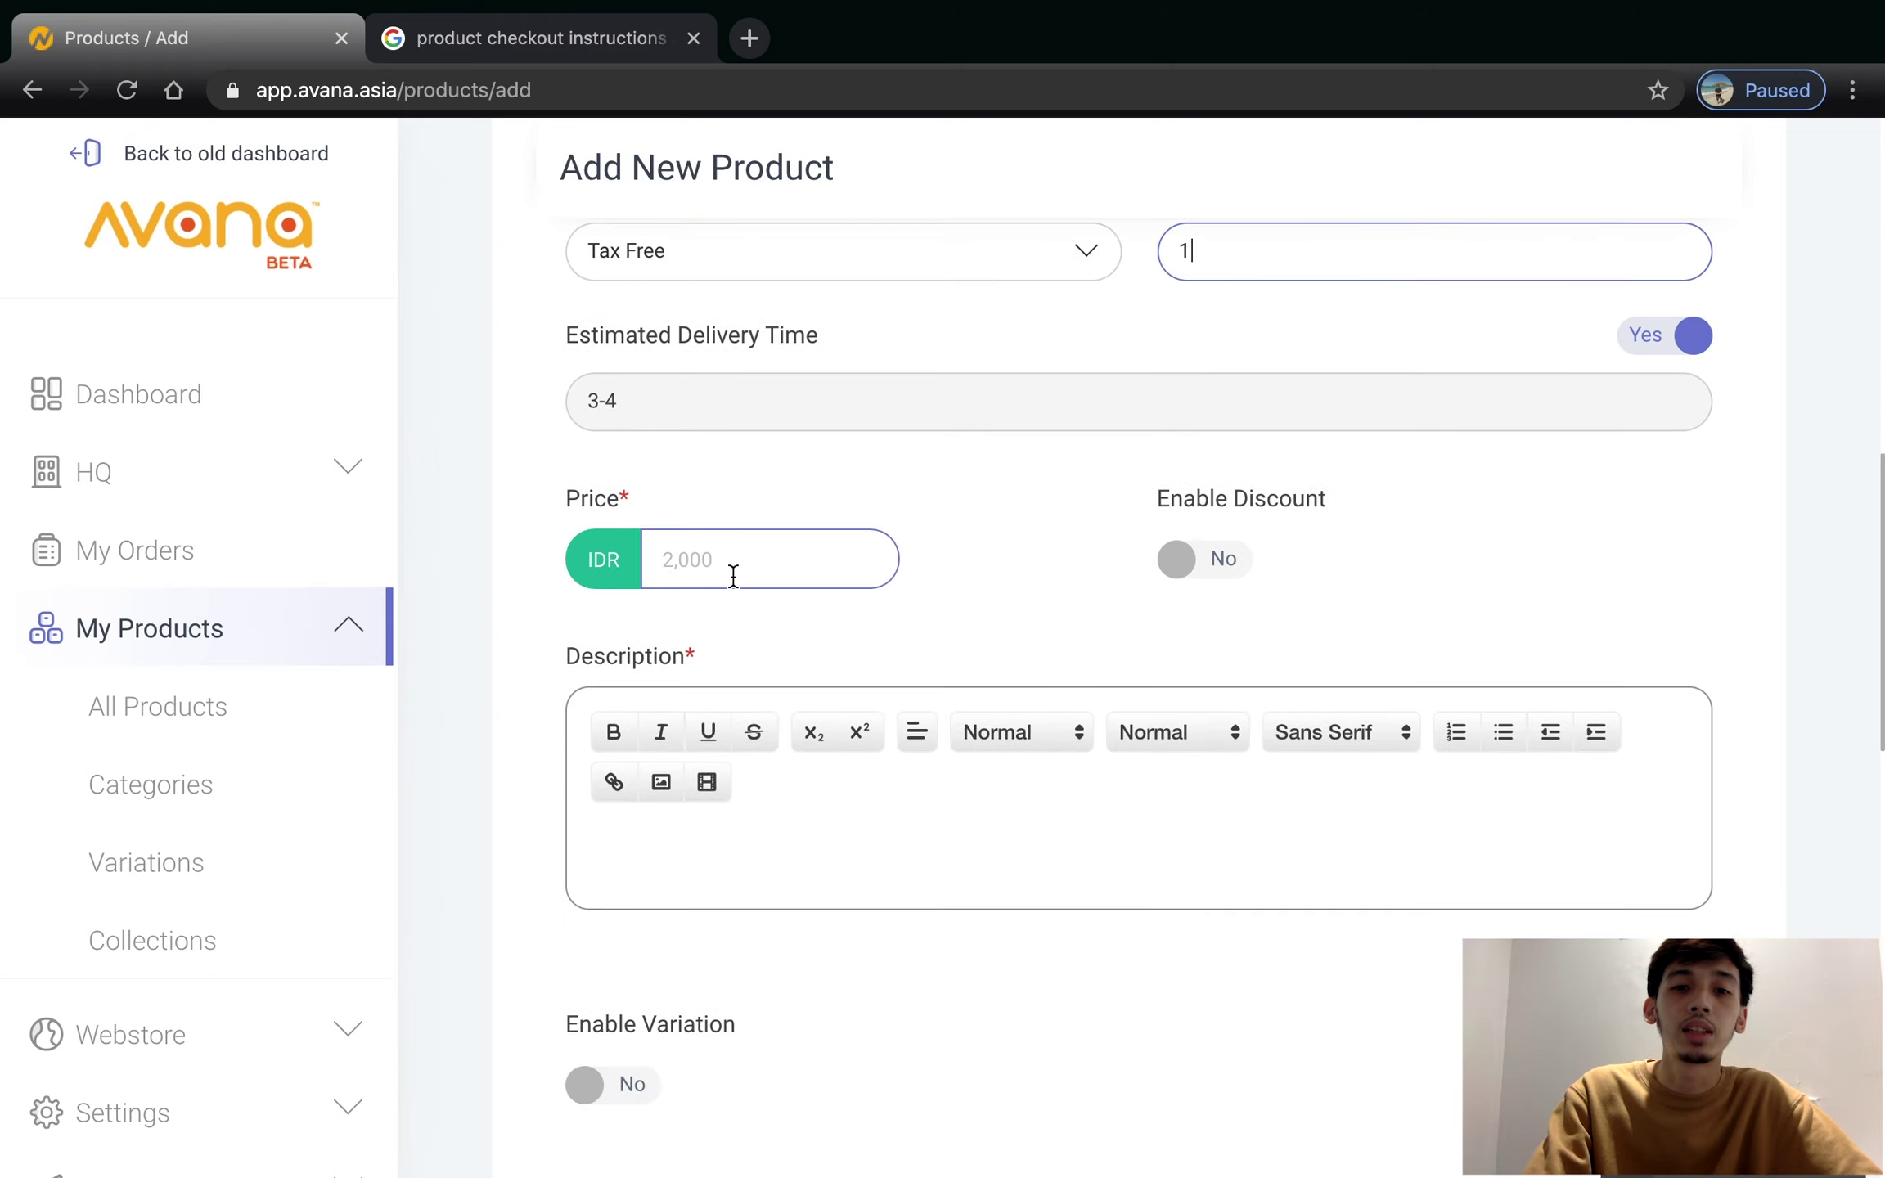
click(733, 575)
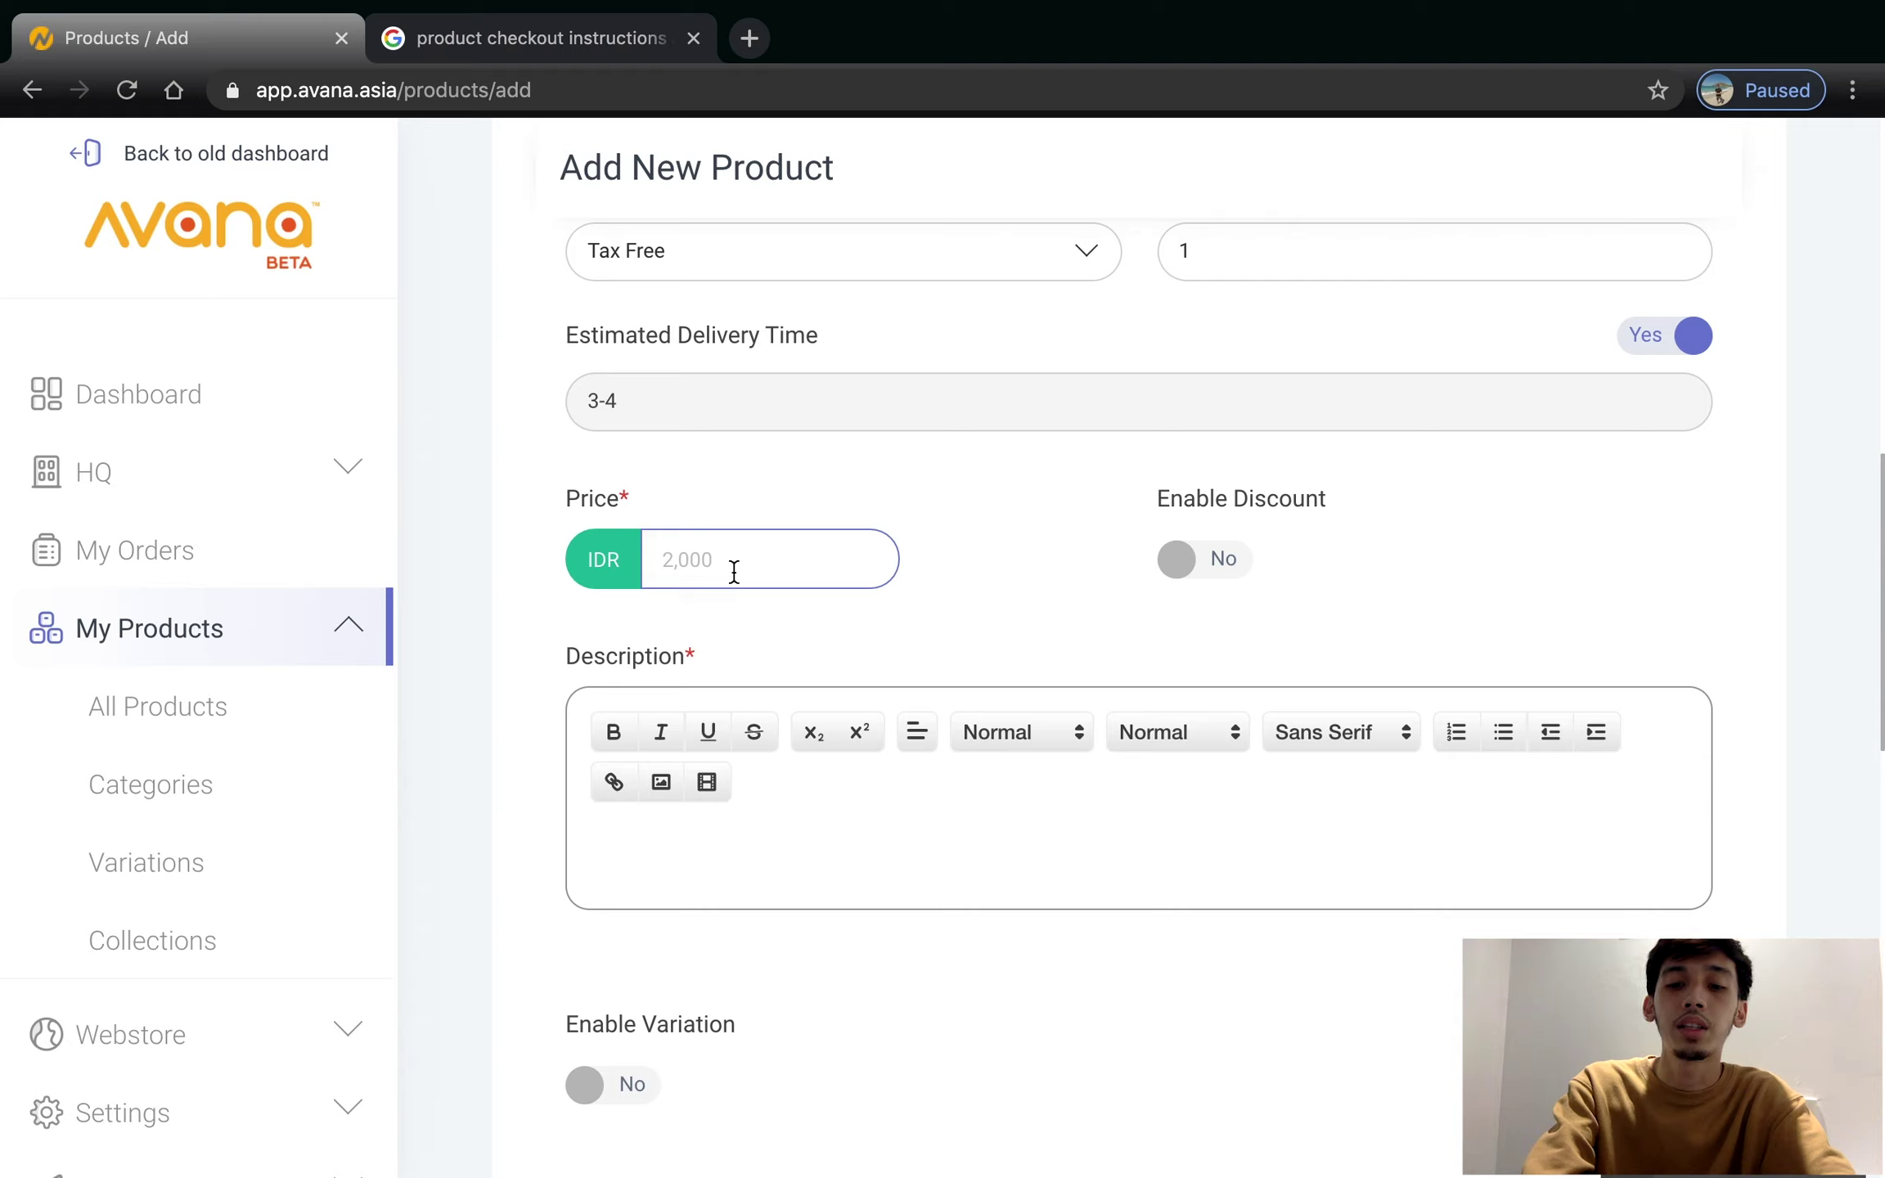
text(500000)
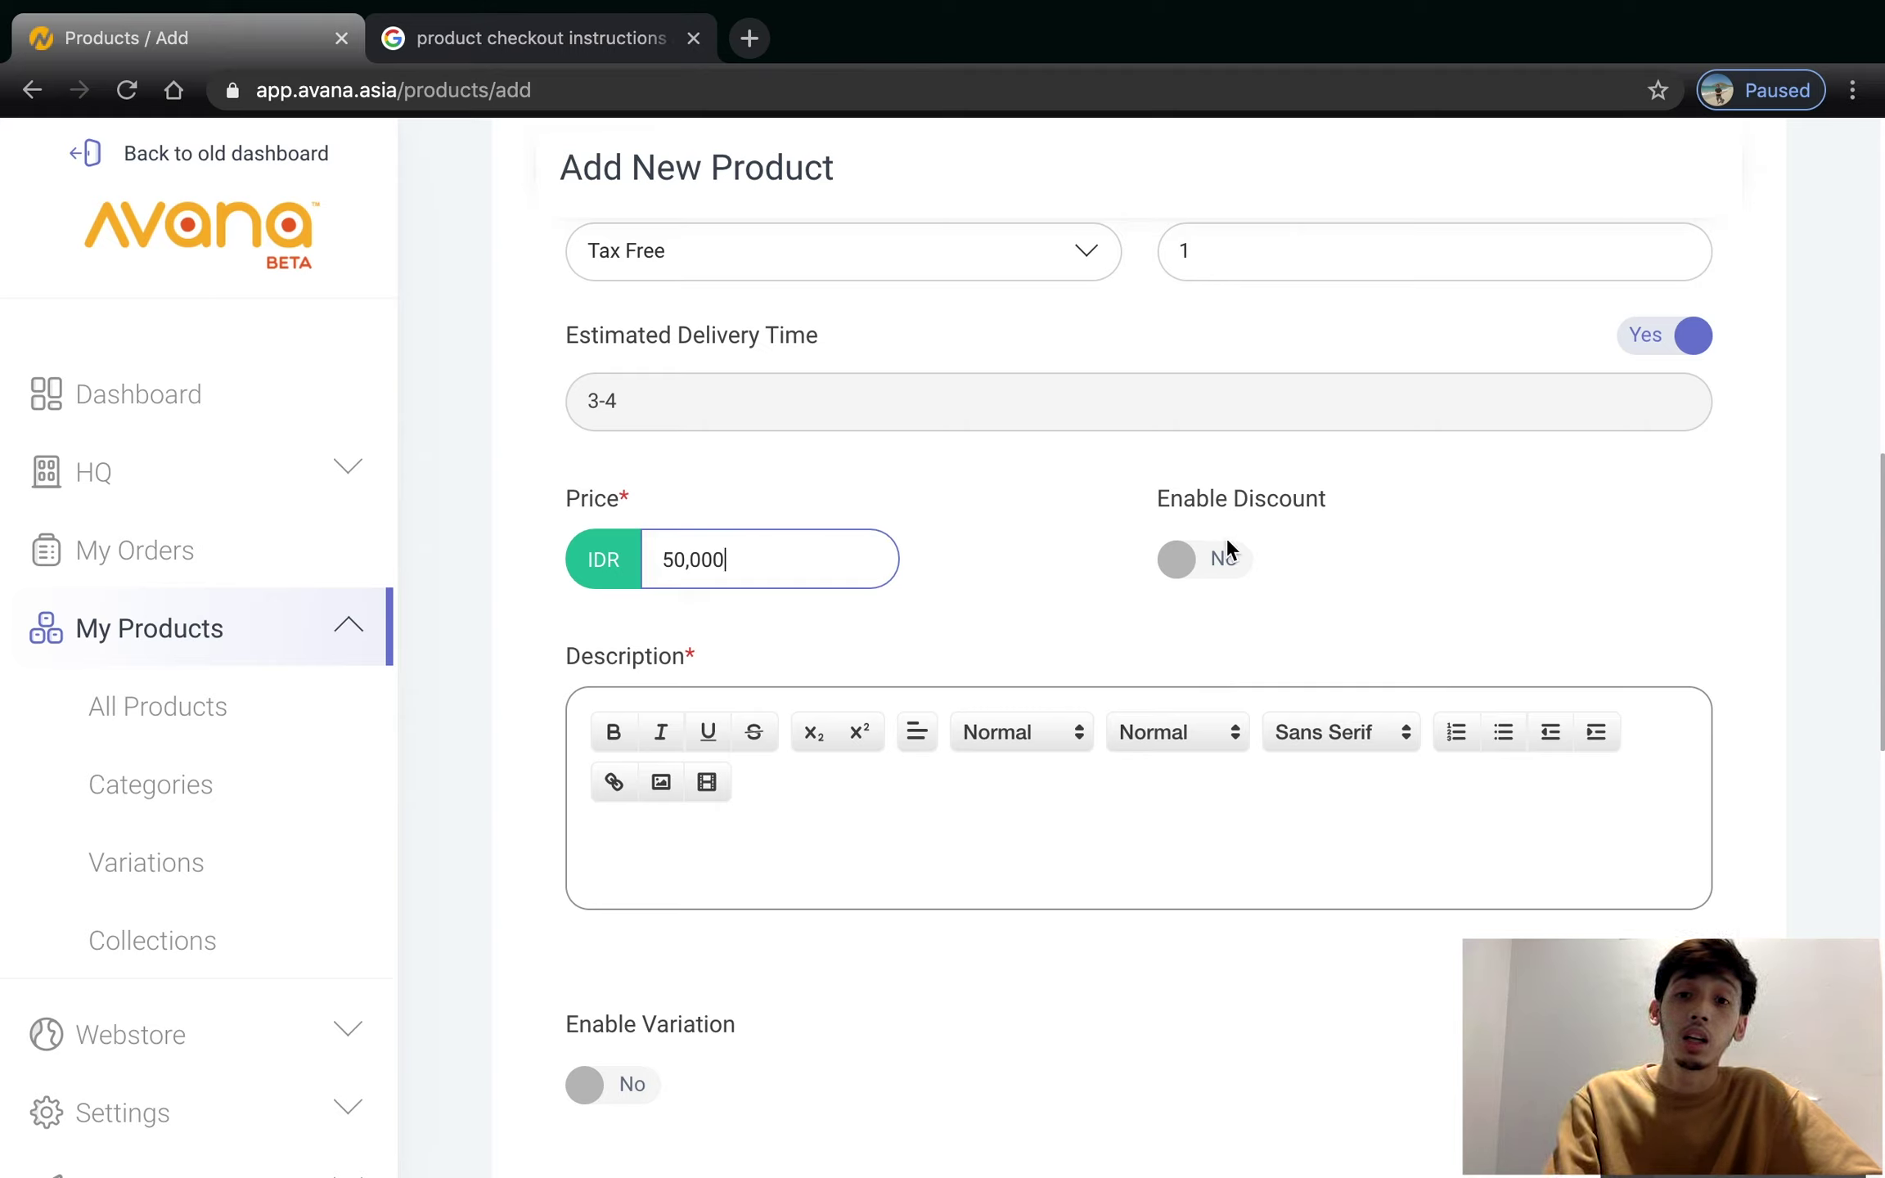
click(1231, 566)
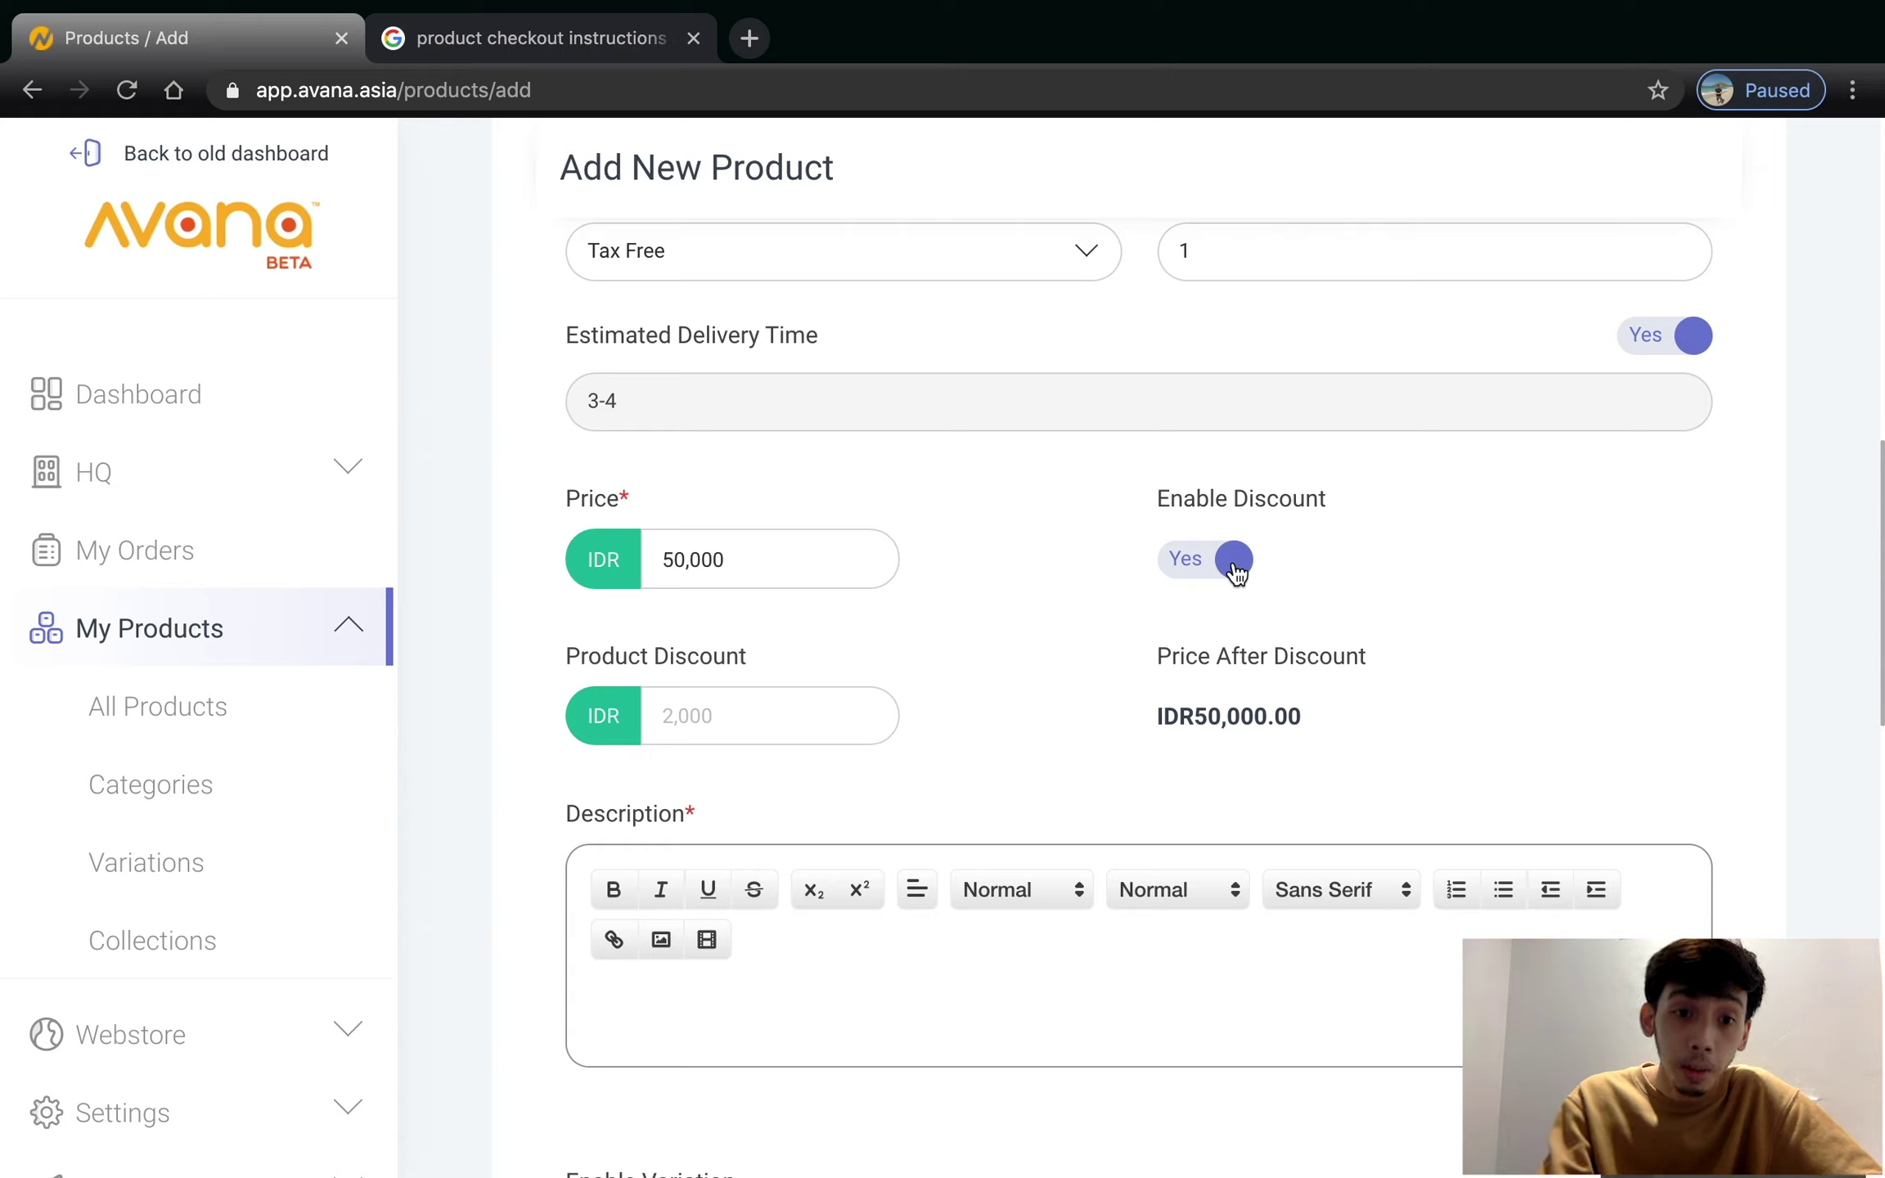
click(861, 708)
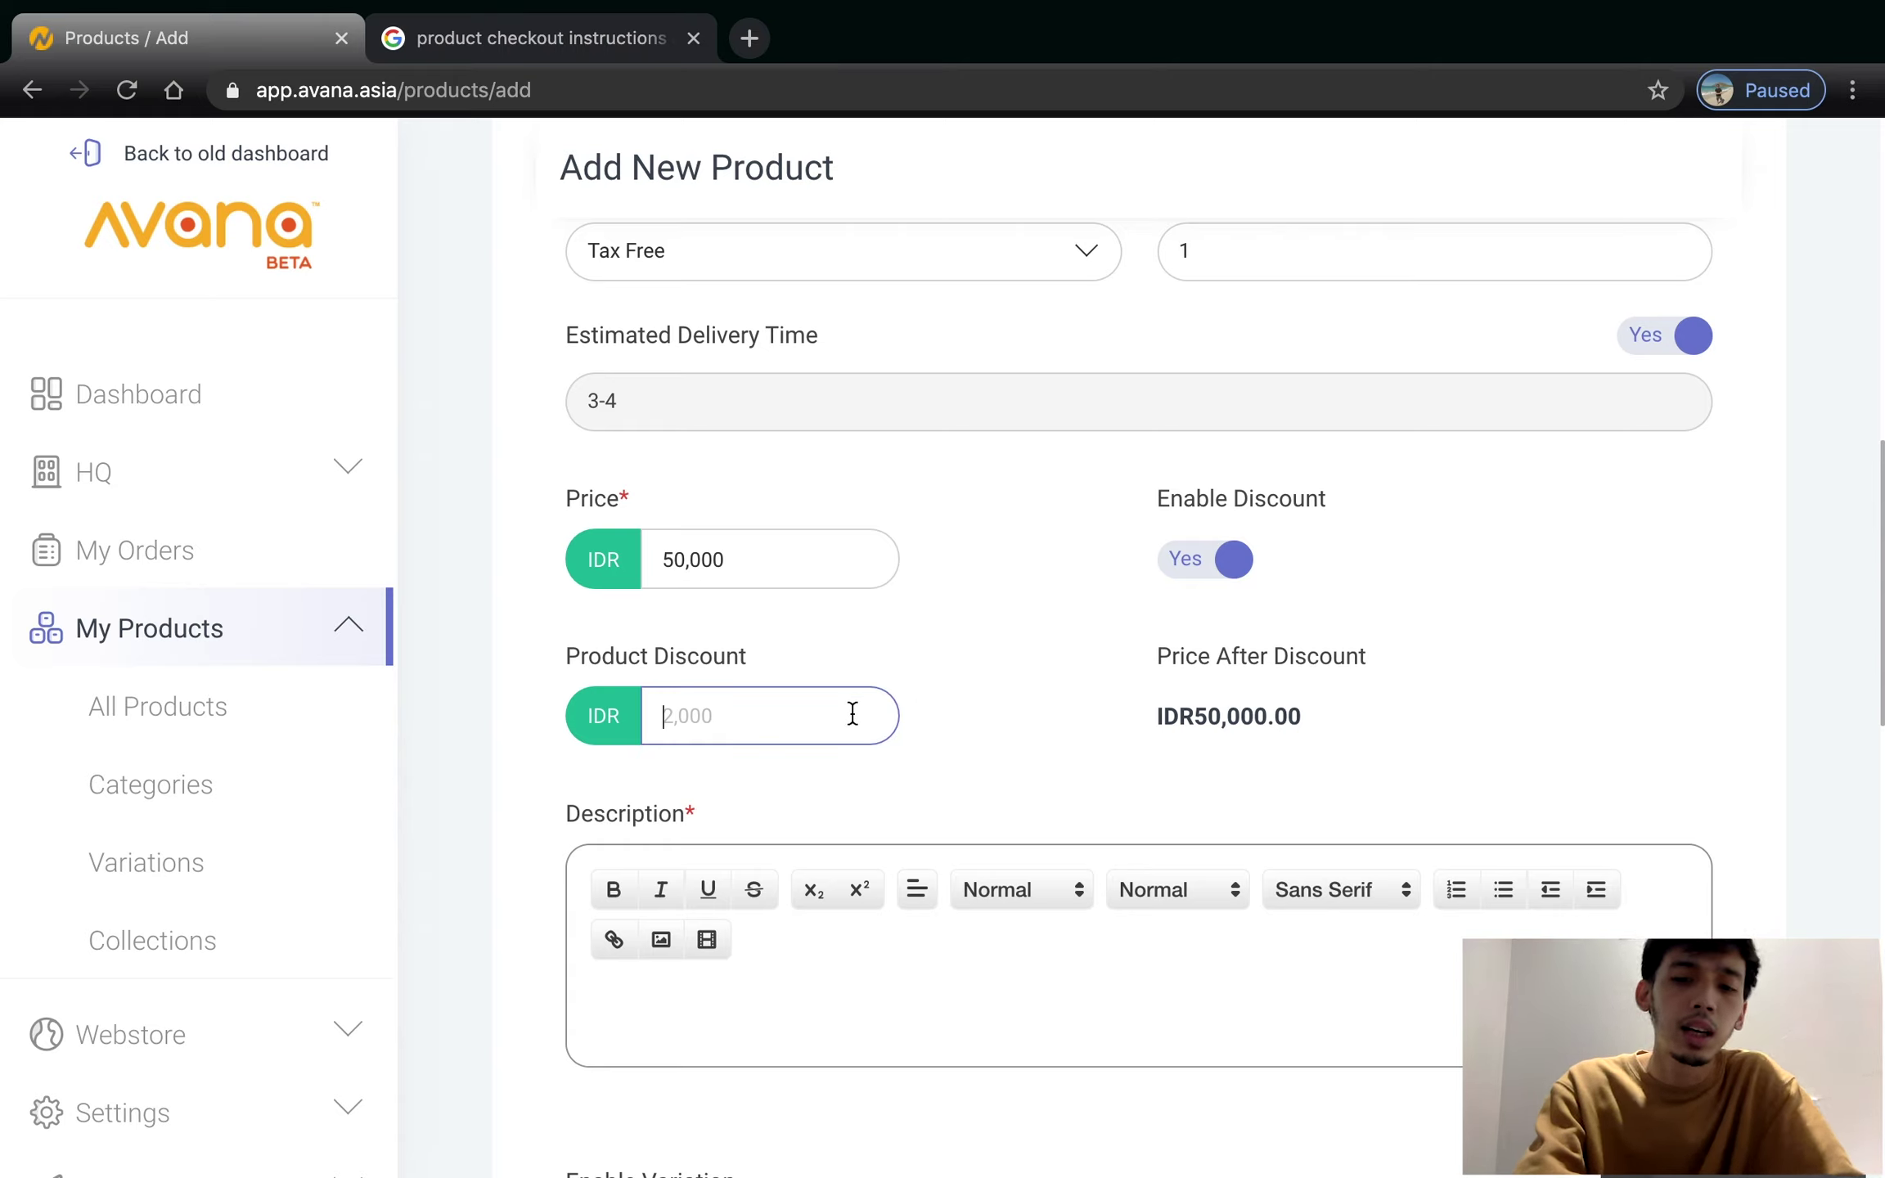
text(100000)
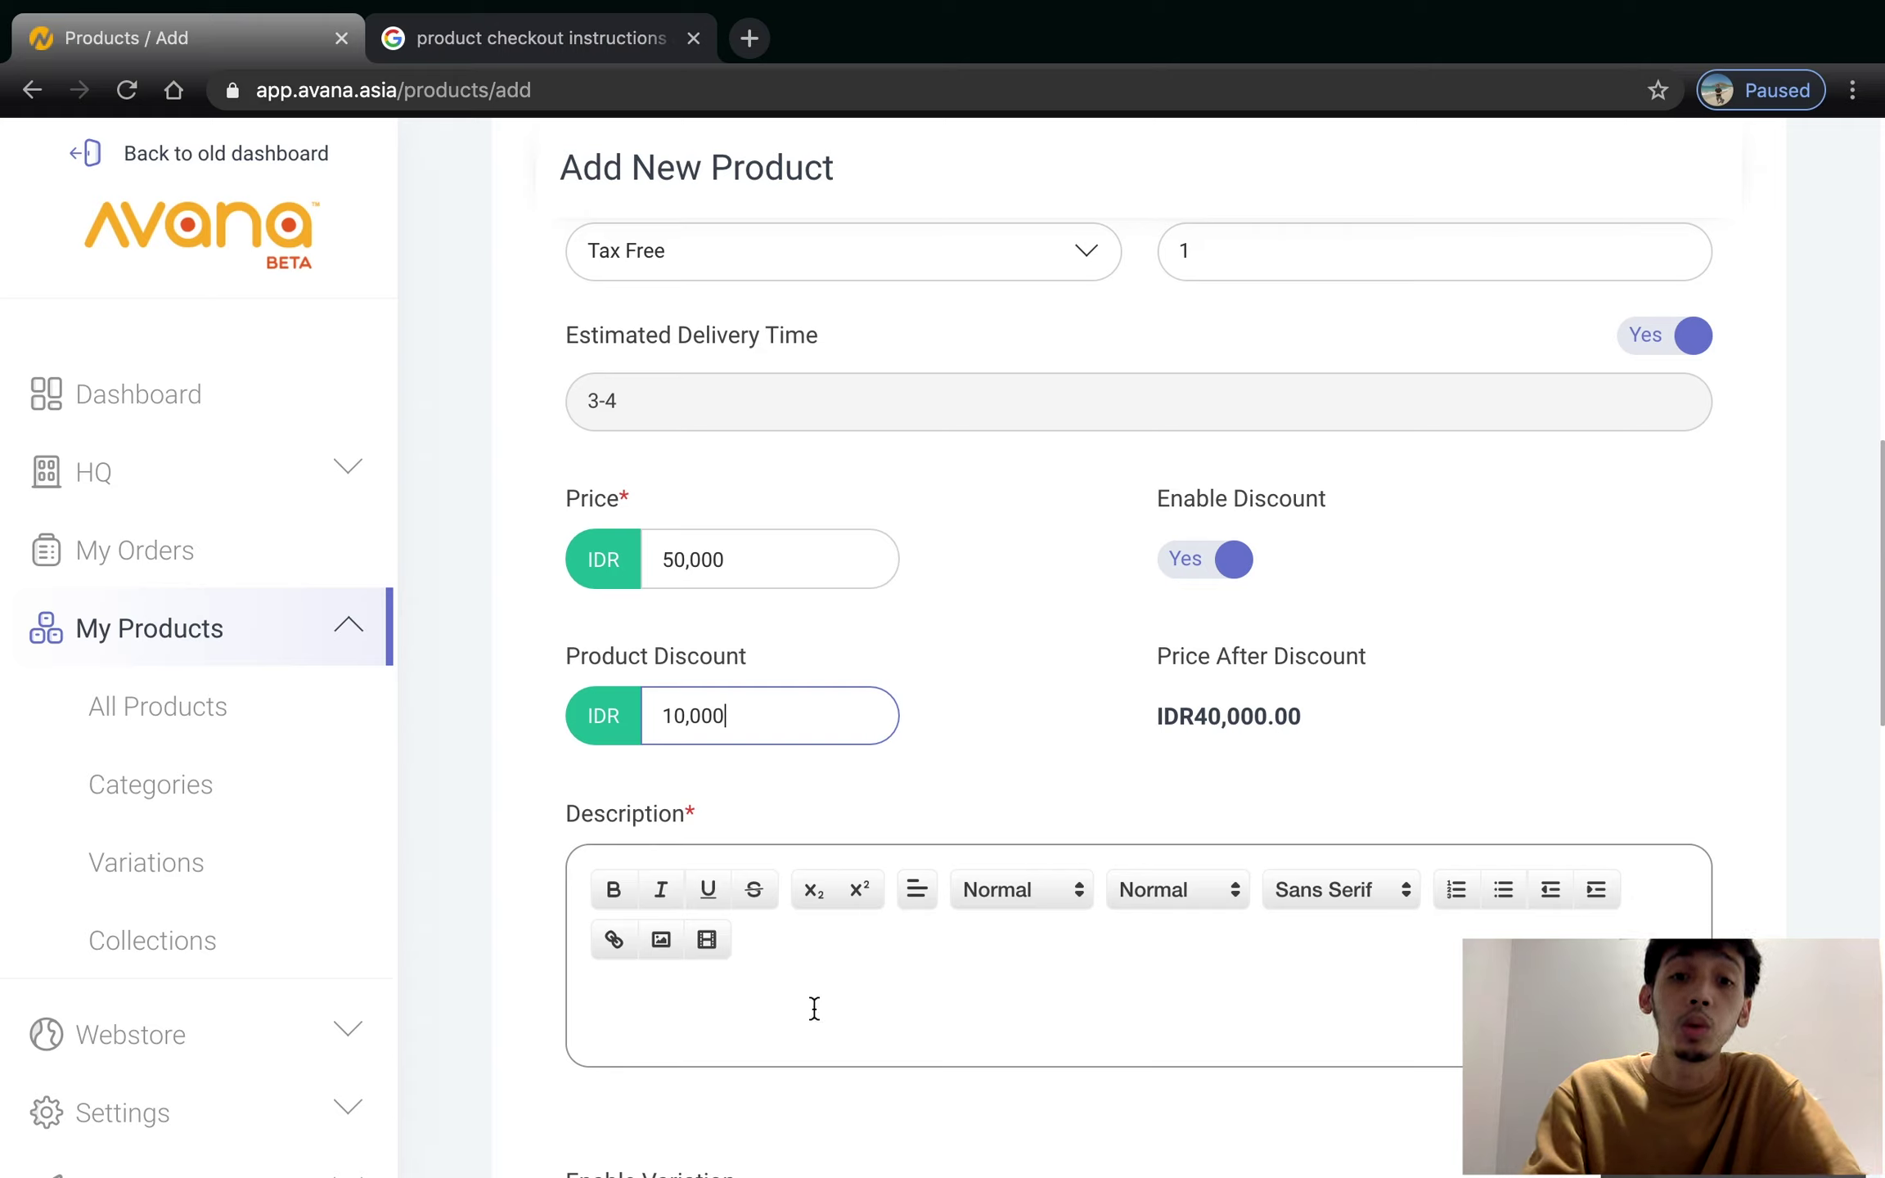
- Begin the product description with the heading "Body Scrub Kopi" and the line "-Dapat mengangkat sel kulit mati"
click(814, 1008)
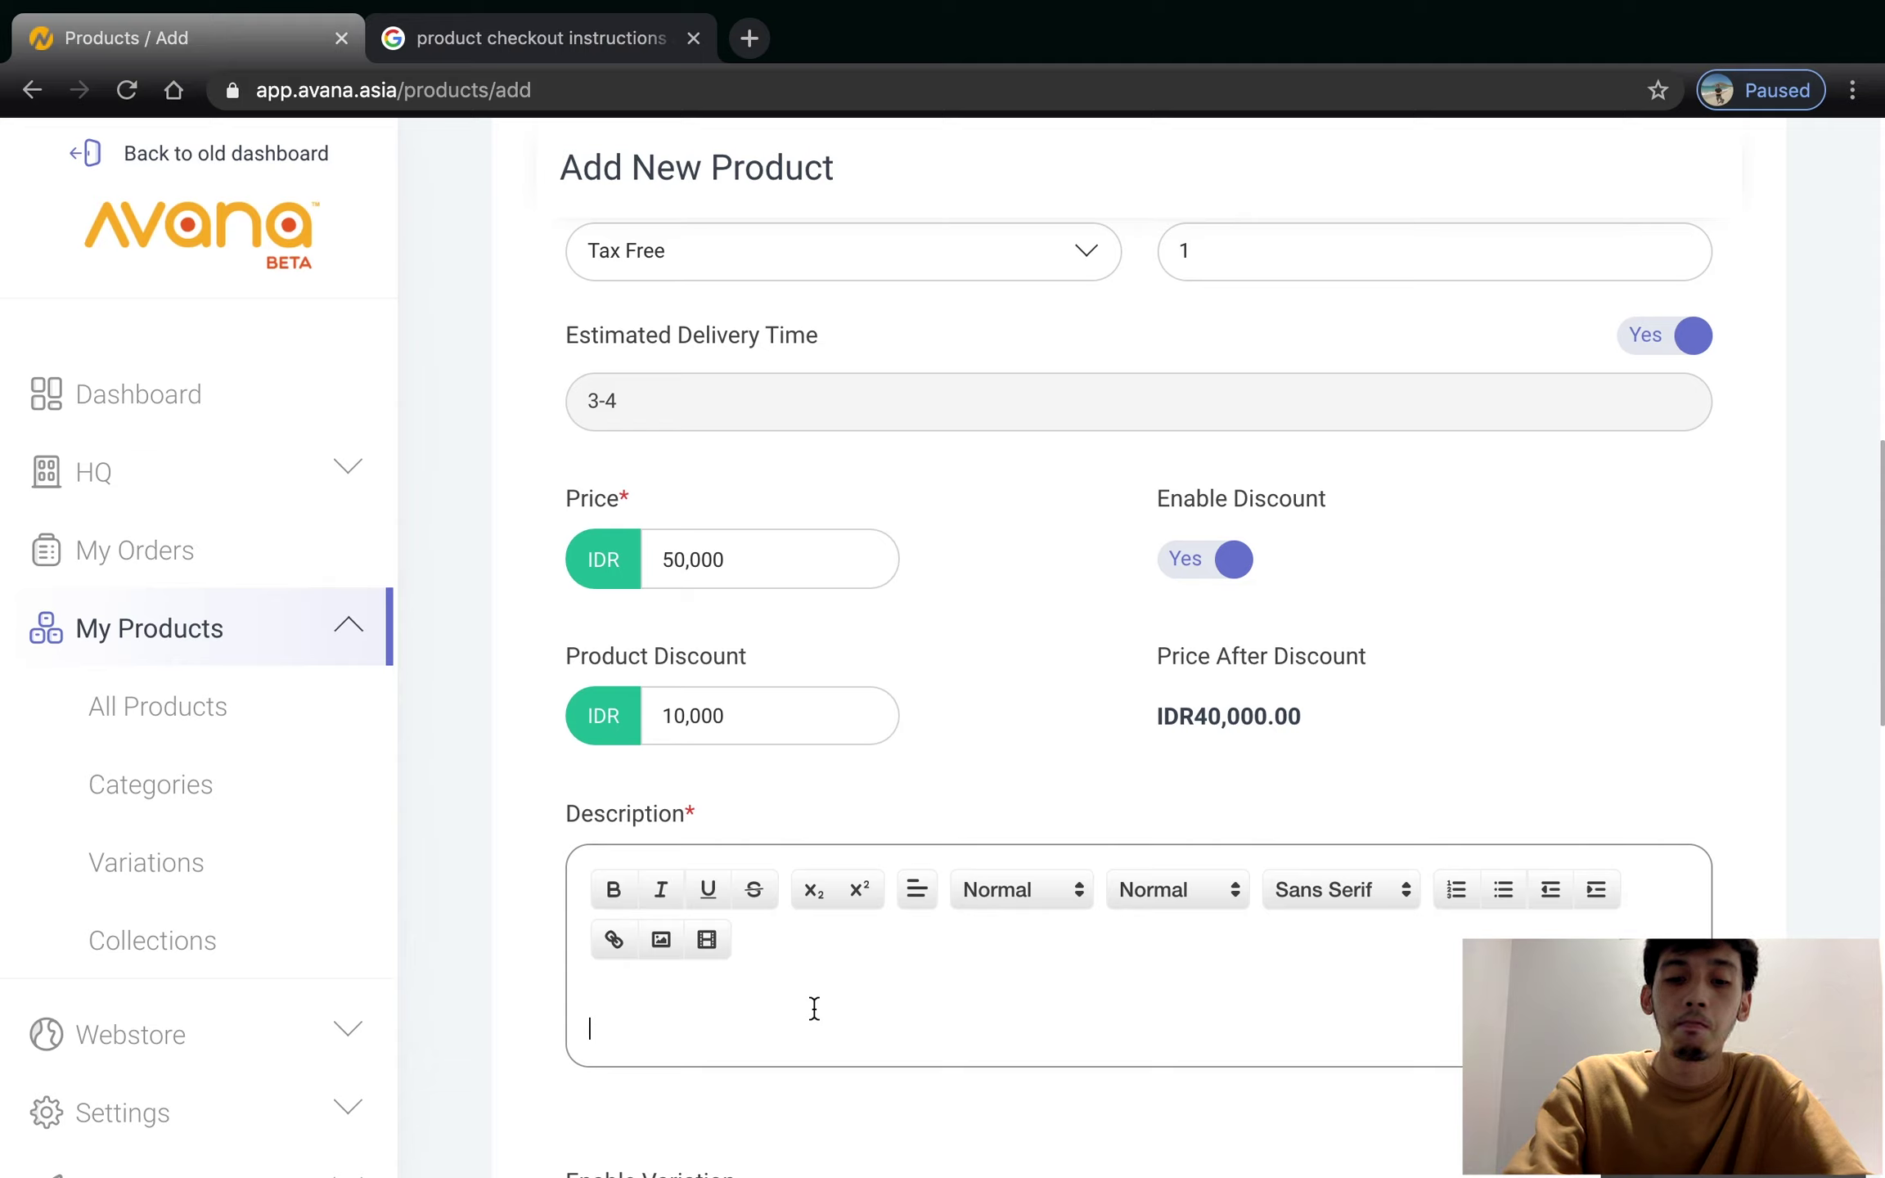
text(Body)
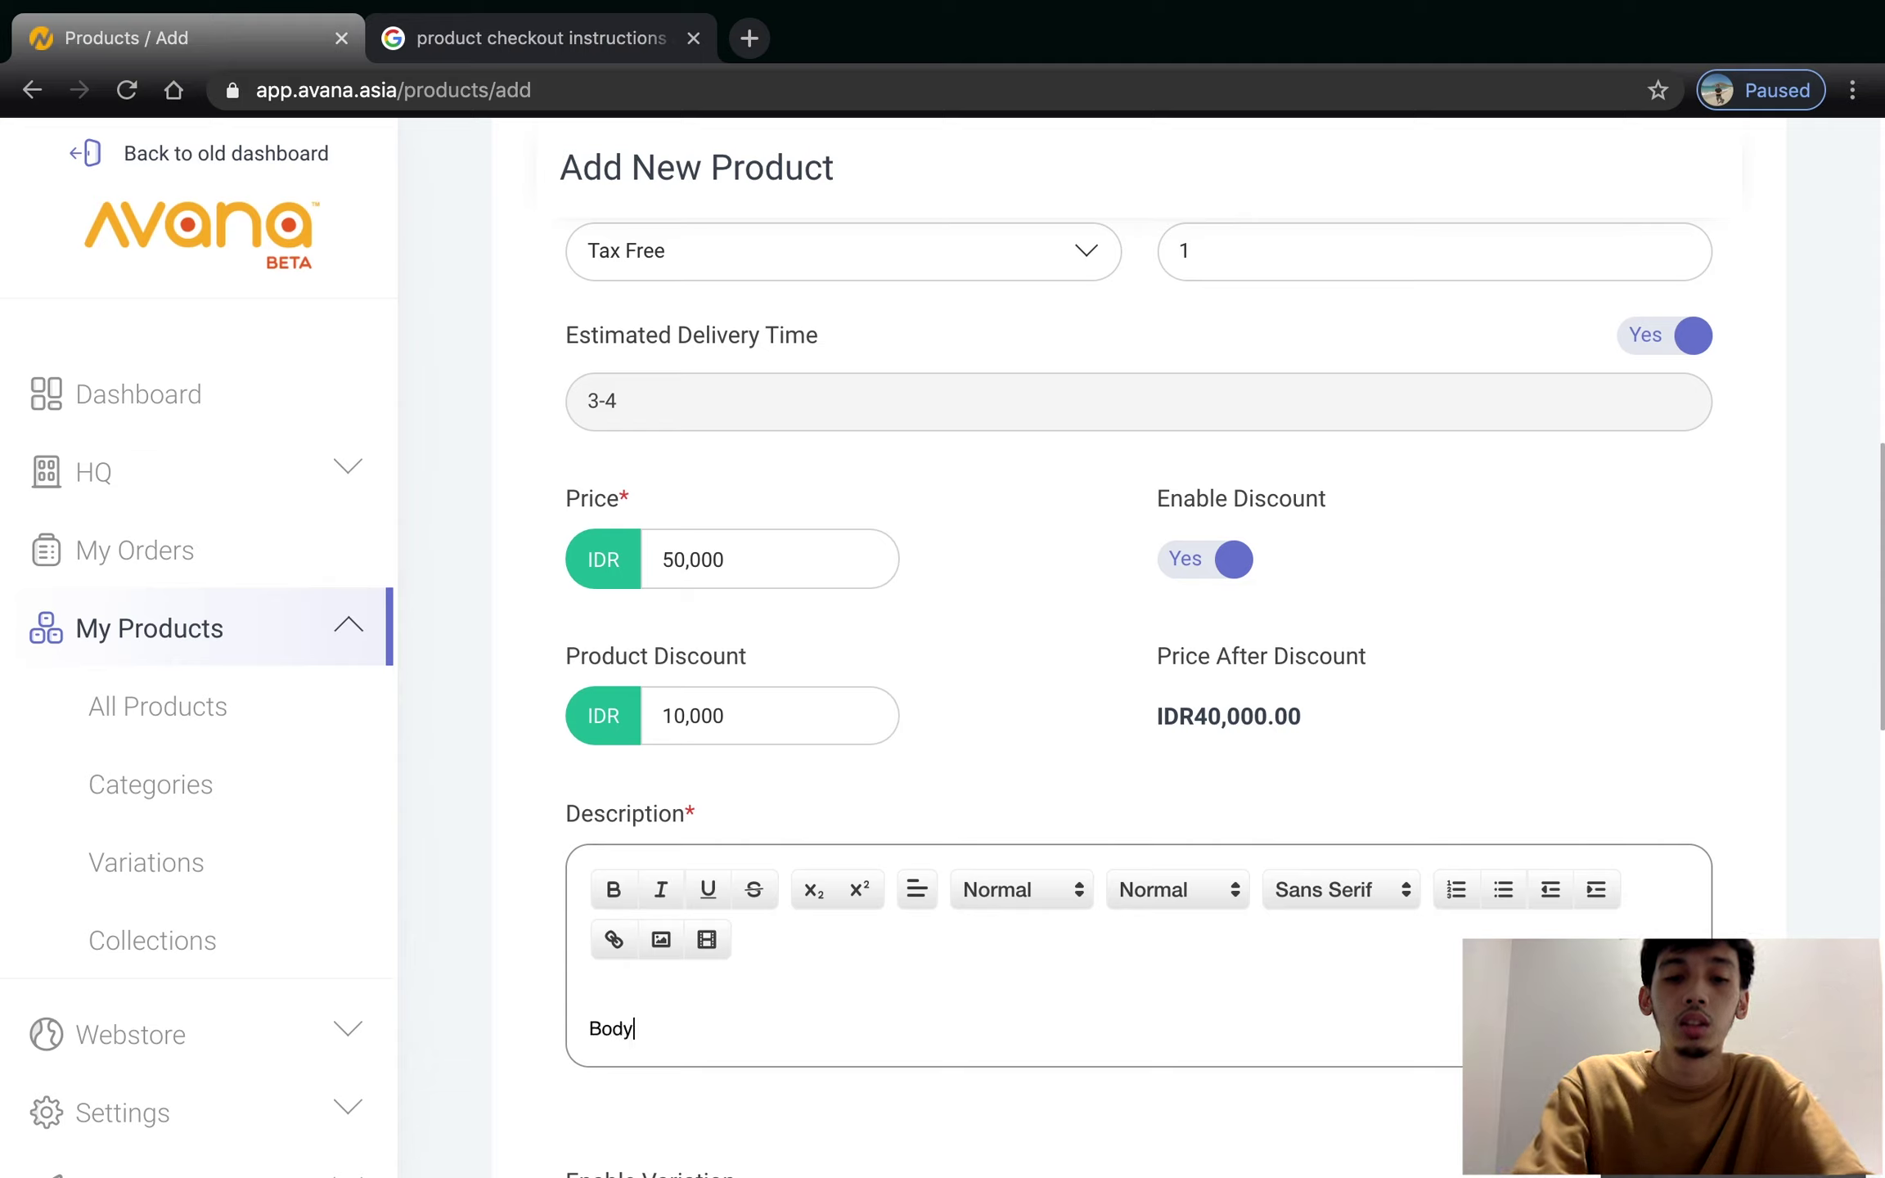
text( Scrub )
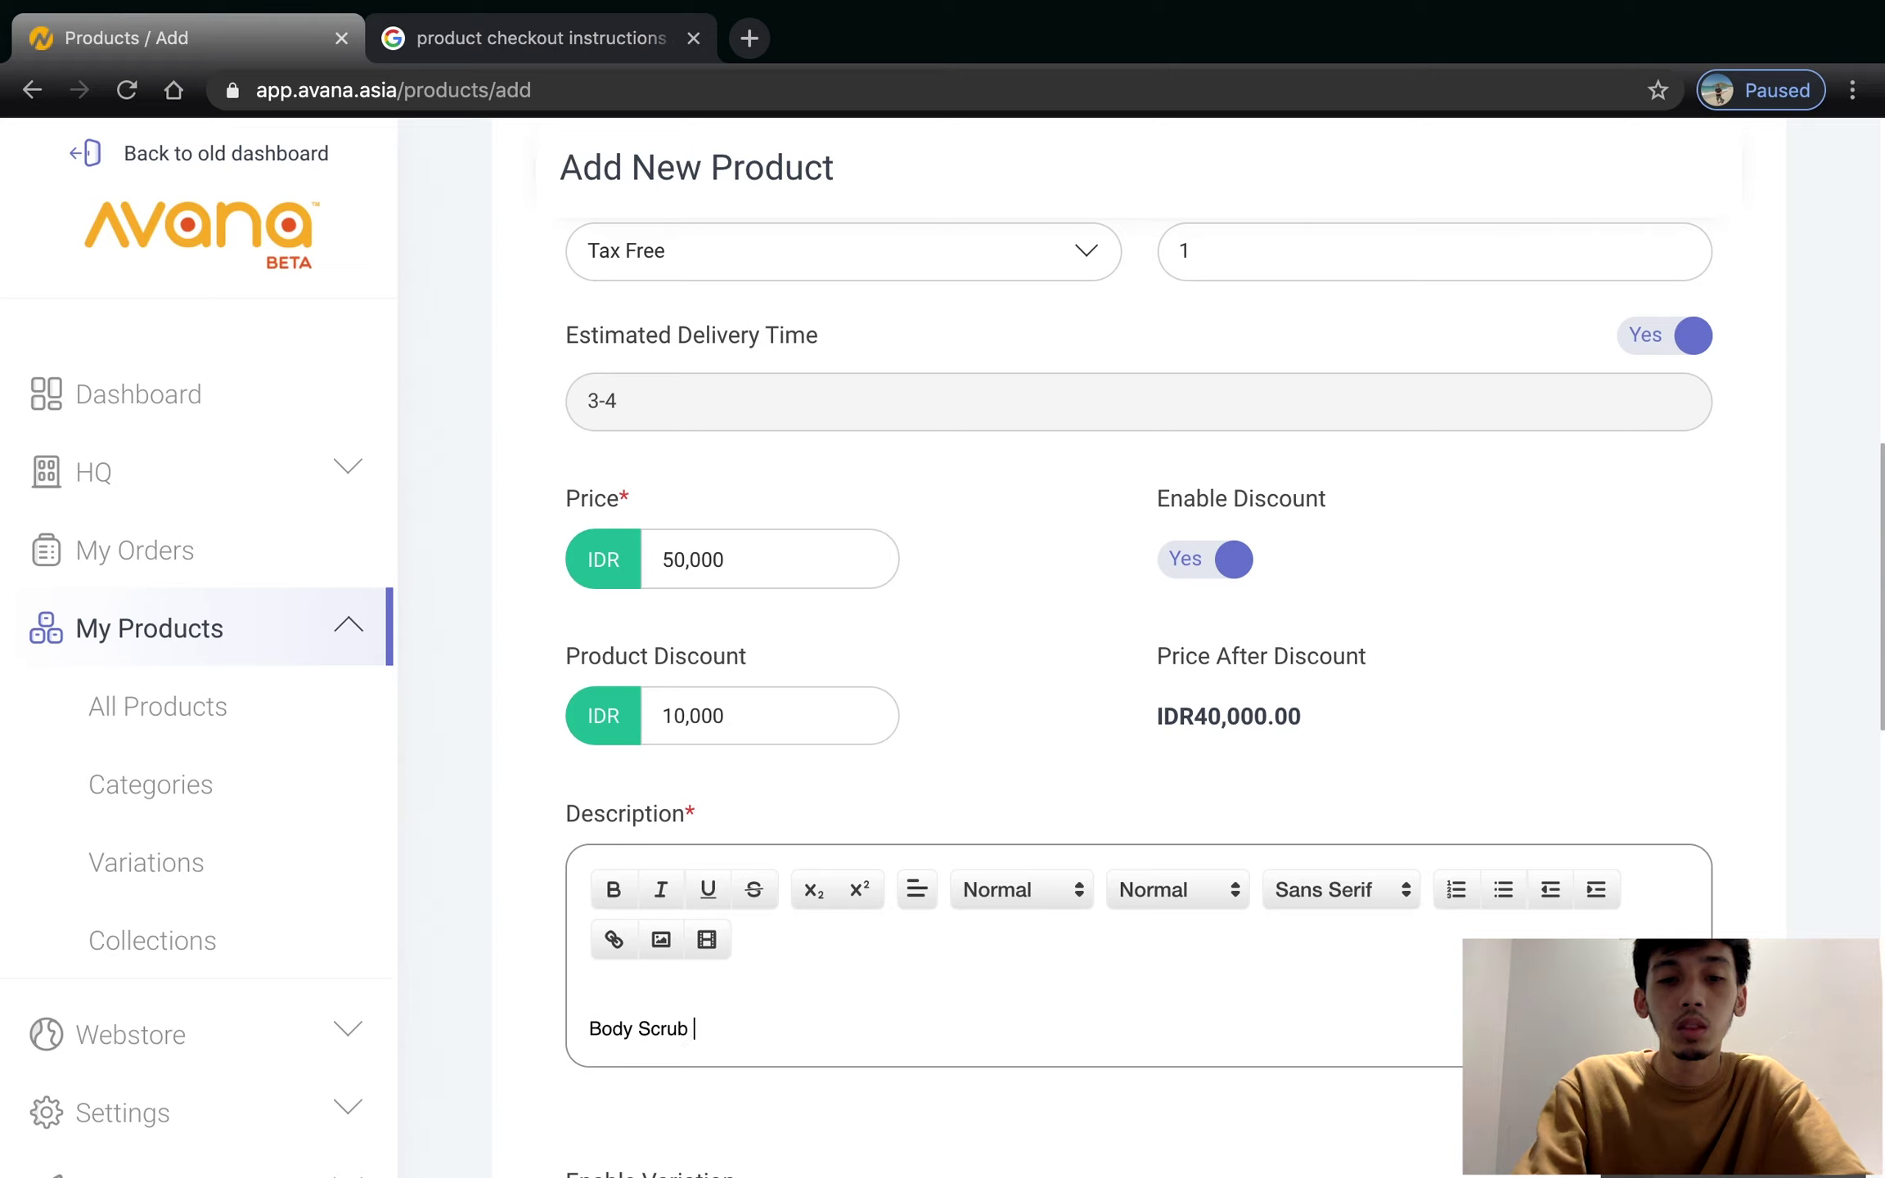
text(Kopi)
key(Return)
text(-)
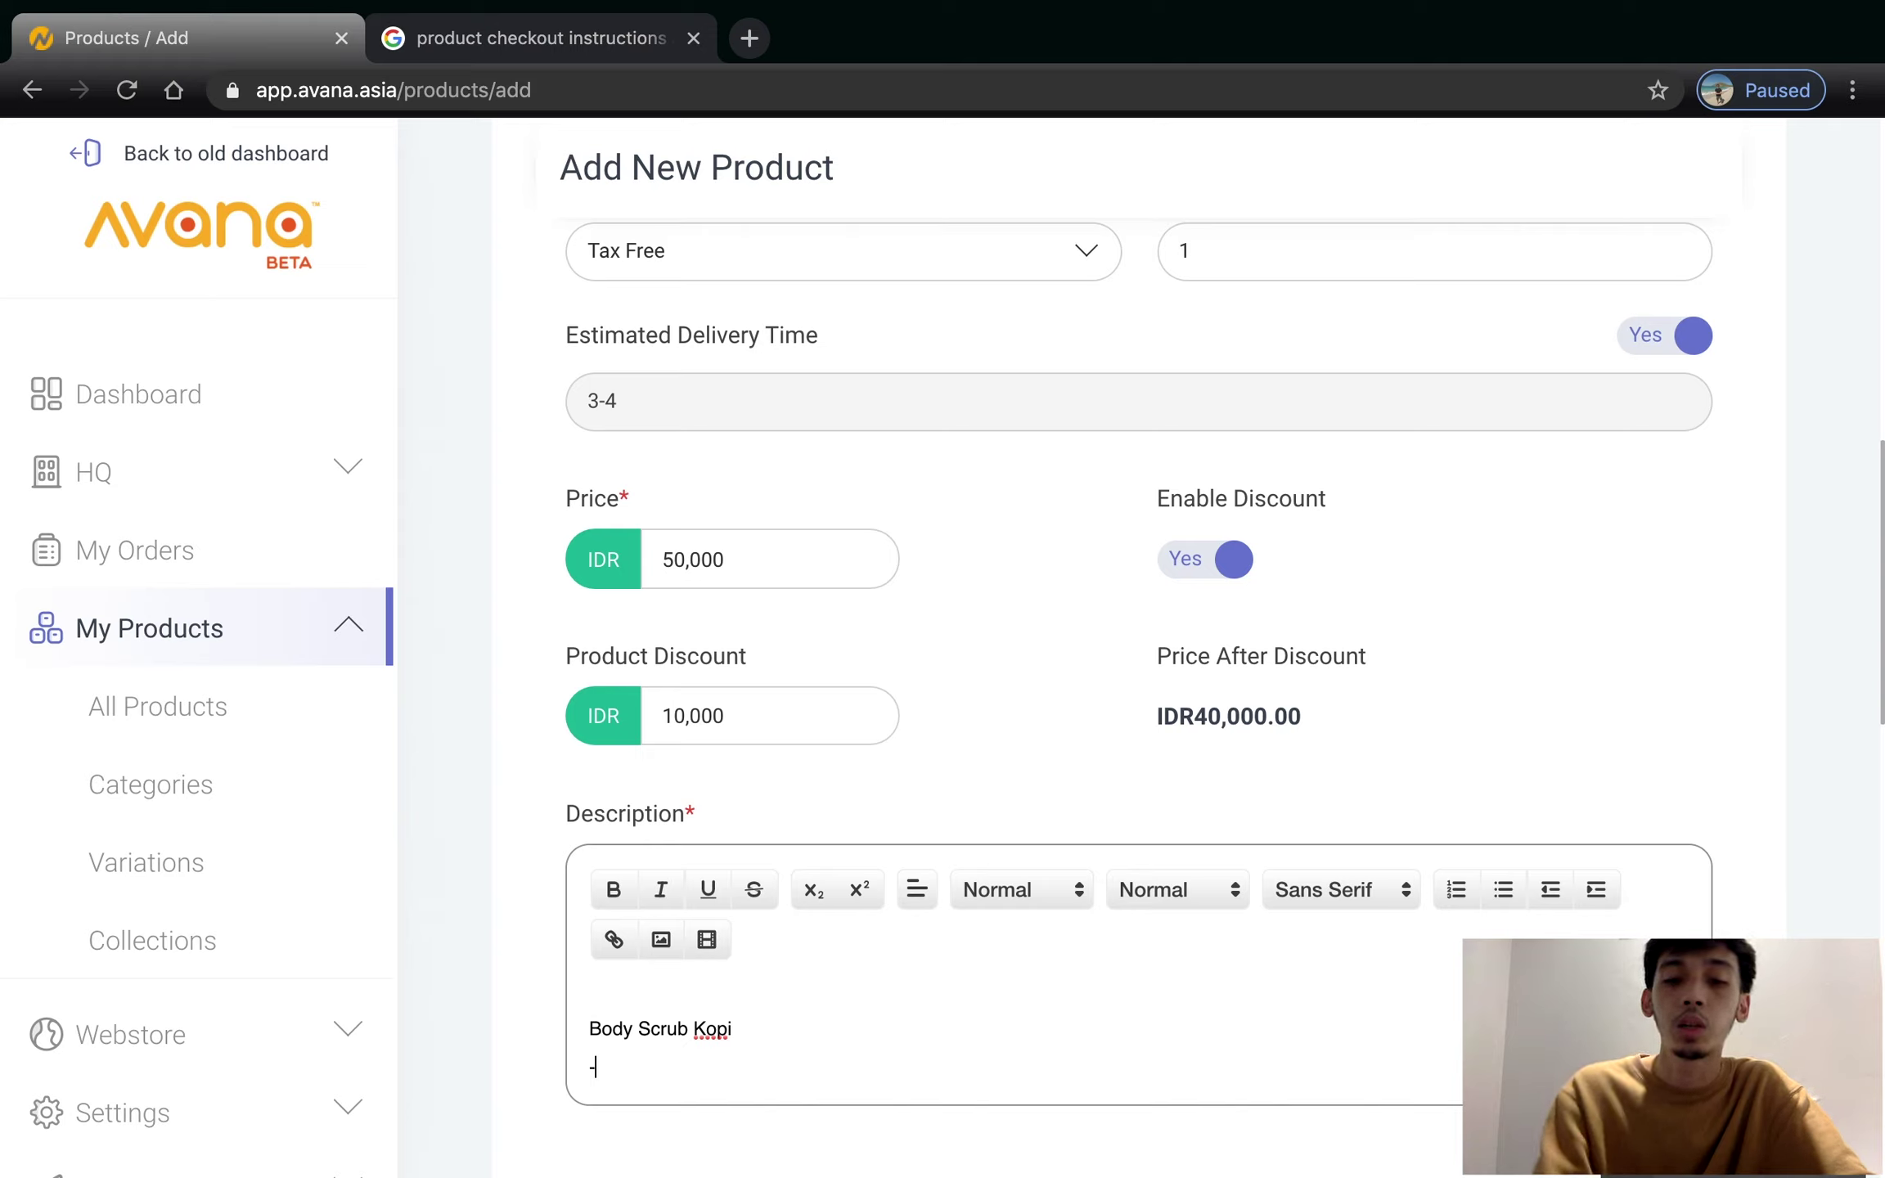
text(D)
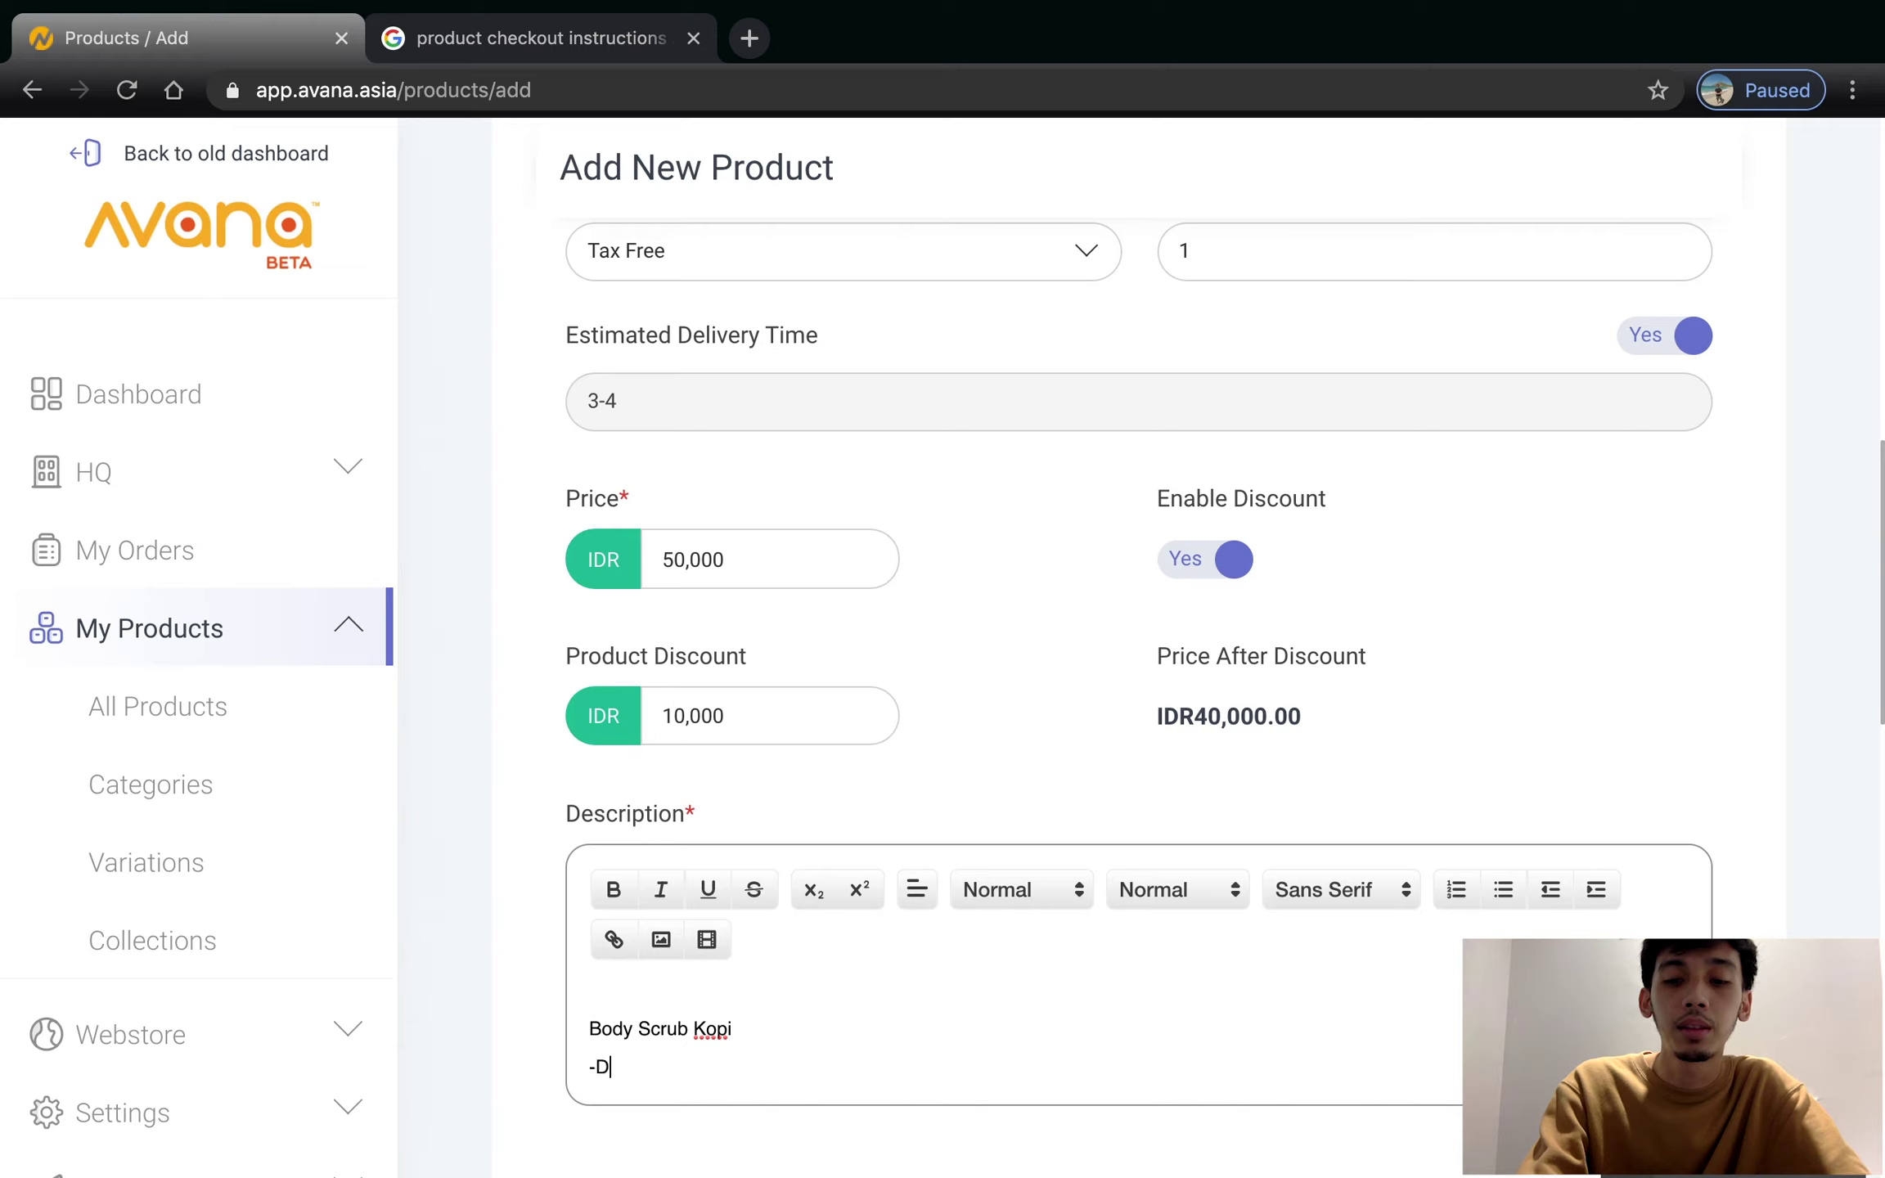
text(apat mengg)
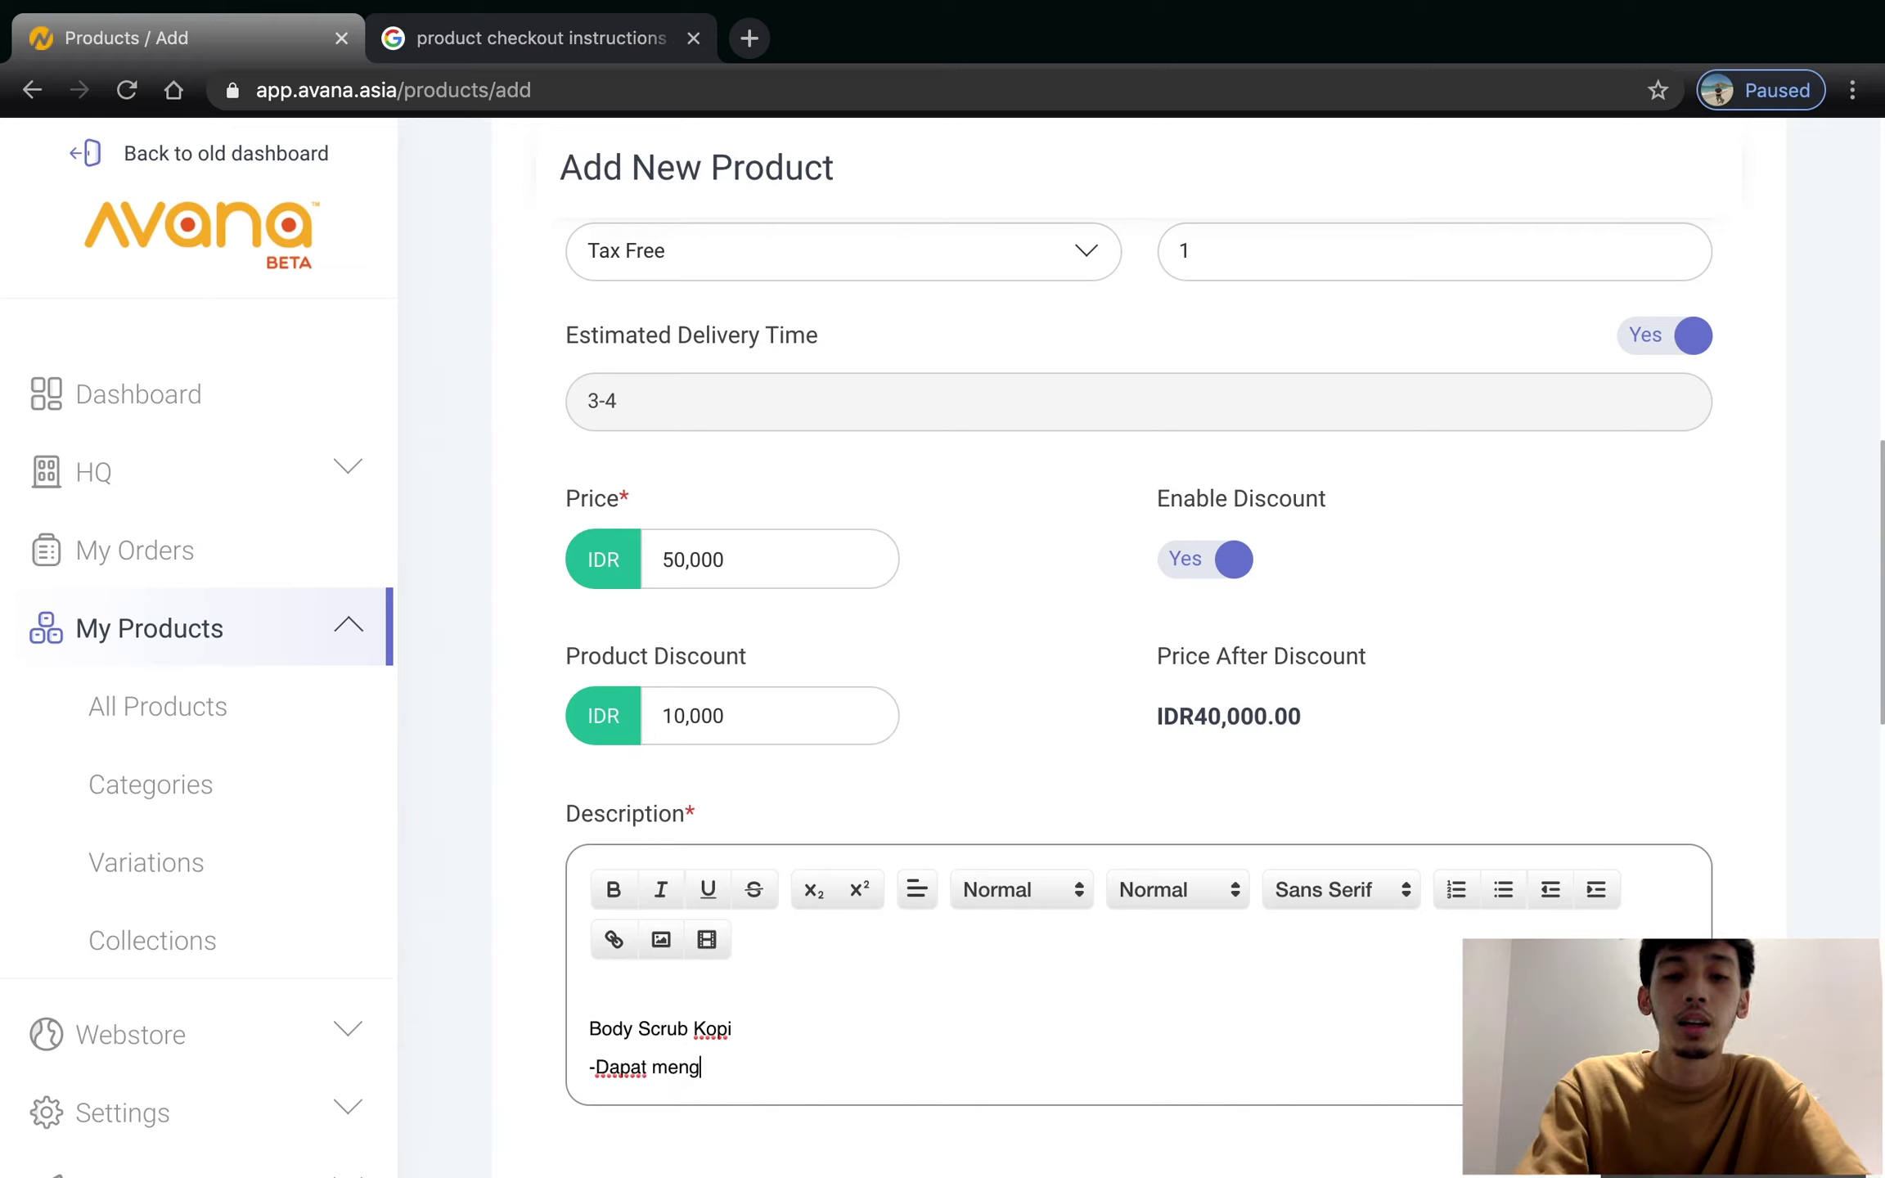
key(BackSpace)
text(angkat sel kulit mati)
- Add the lines "-Dapat mengencangkan Kulit" and "-Dapat mencerahkan kulit" to the product description
key(Return)
text(-da)
key(BackSpace)
key(BackSpace)
text(Dapat men)
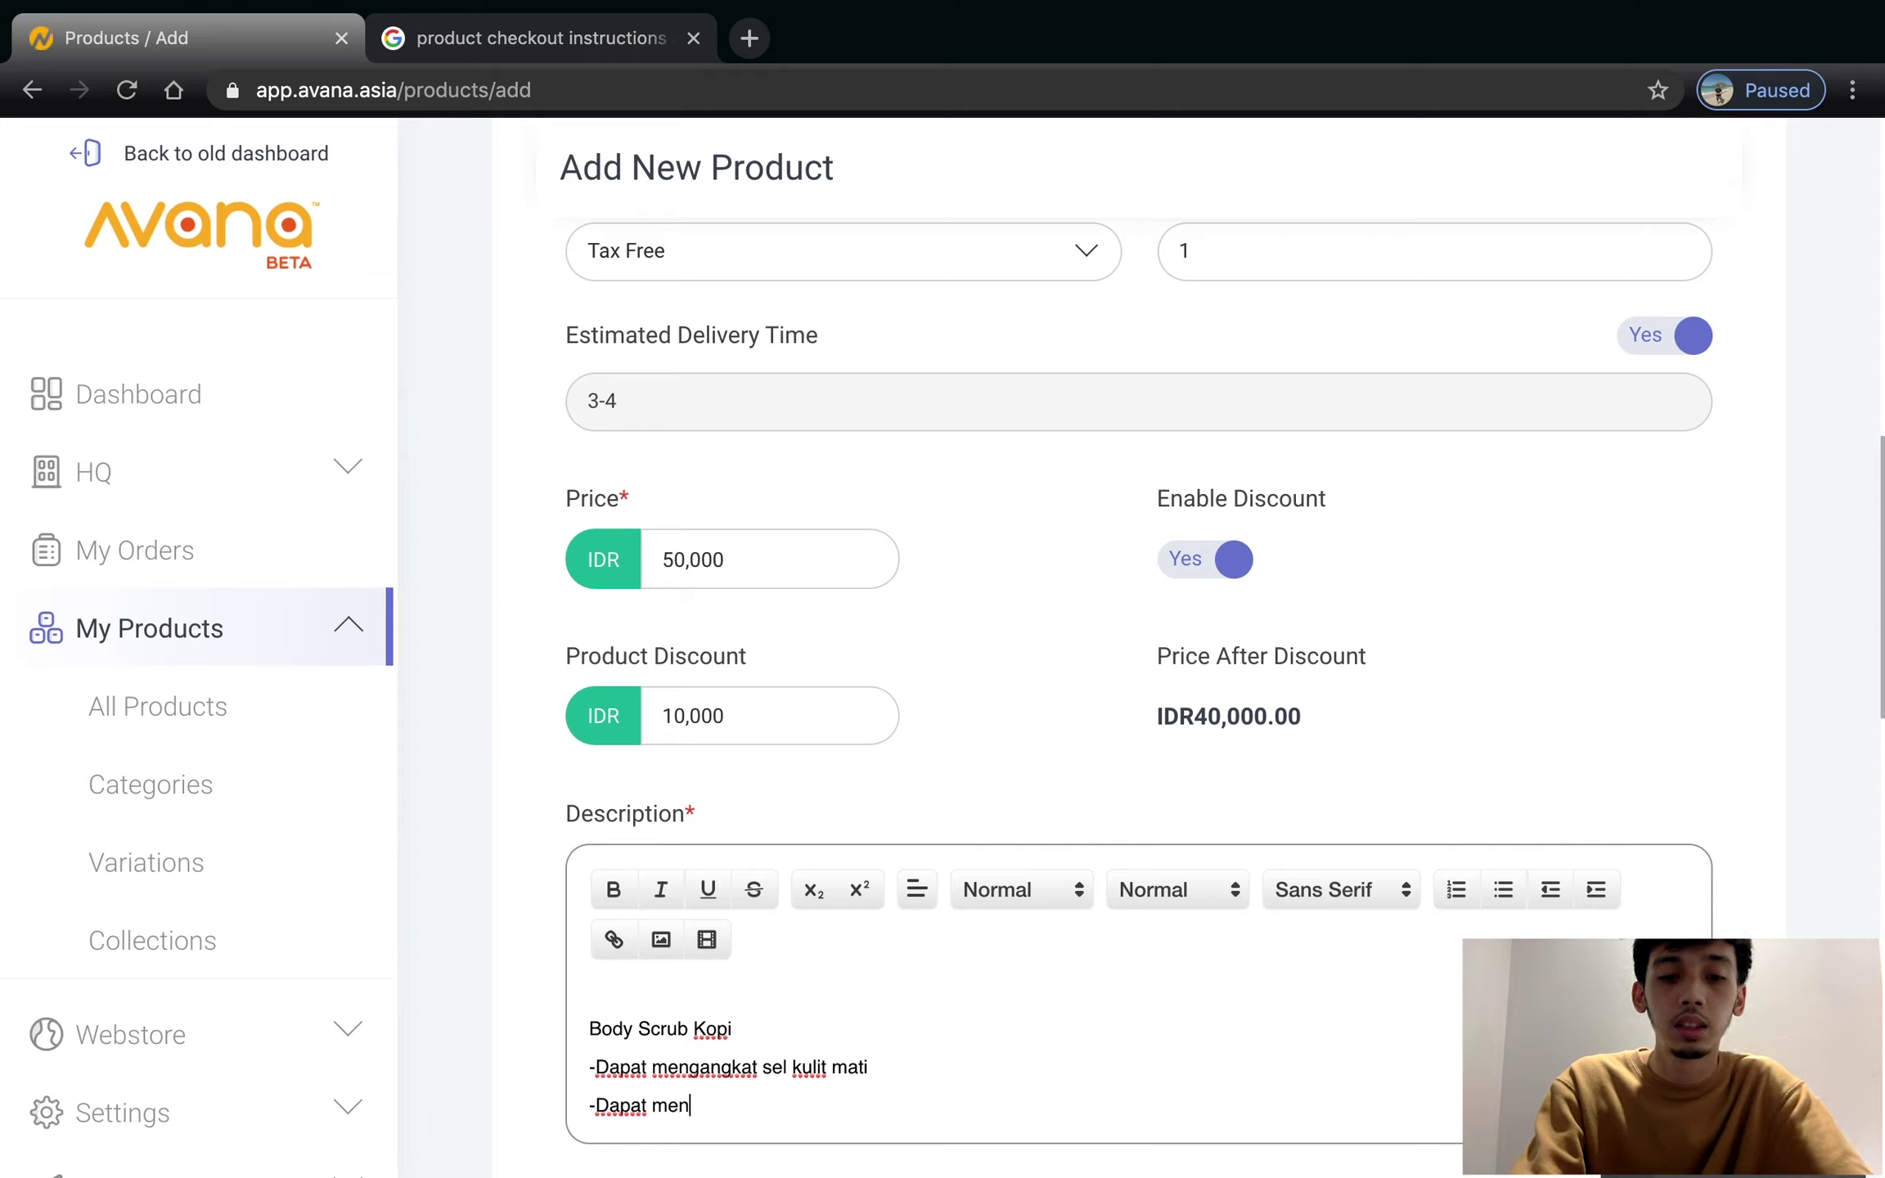
text(genc)
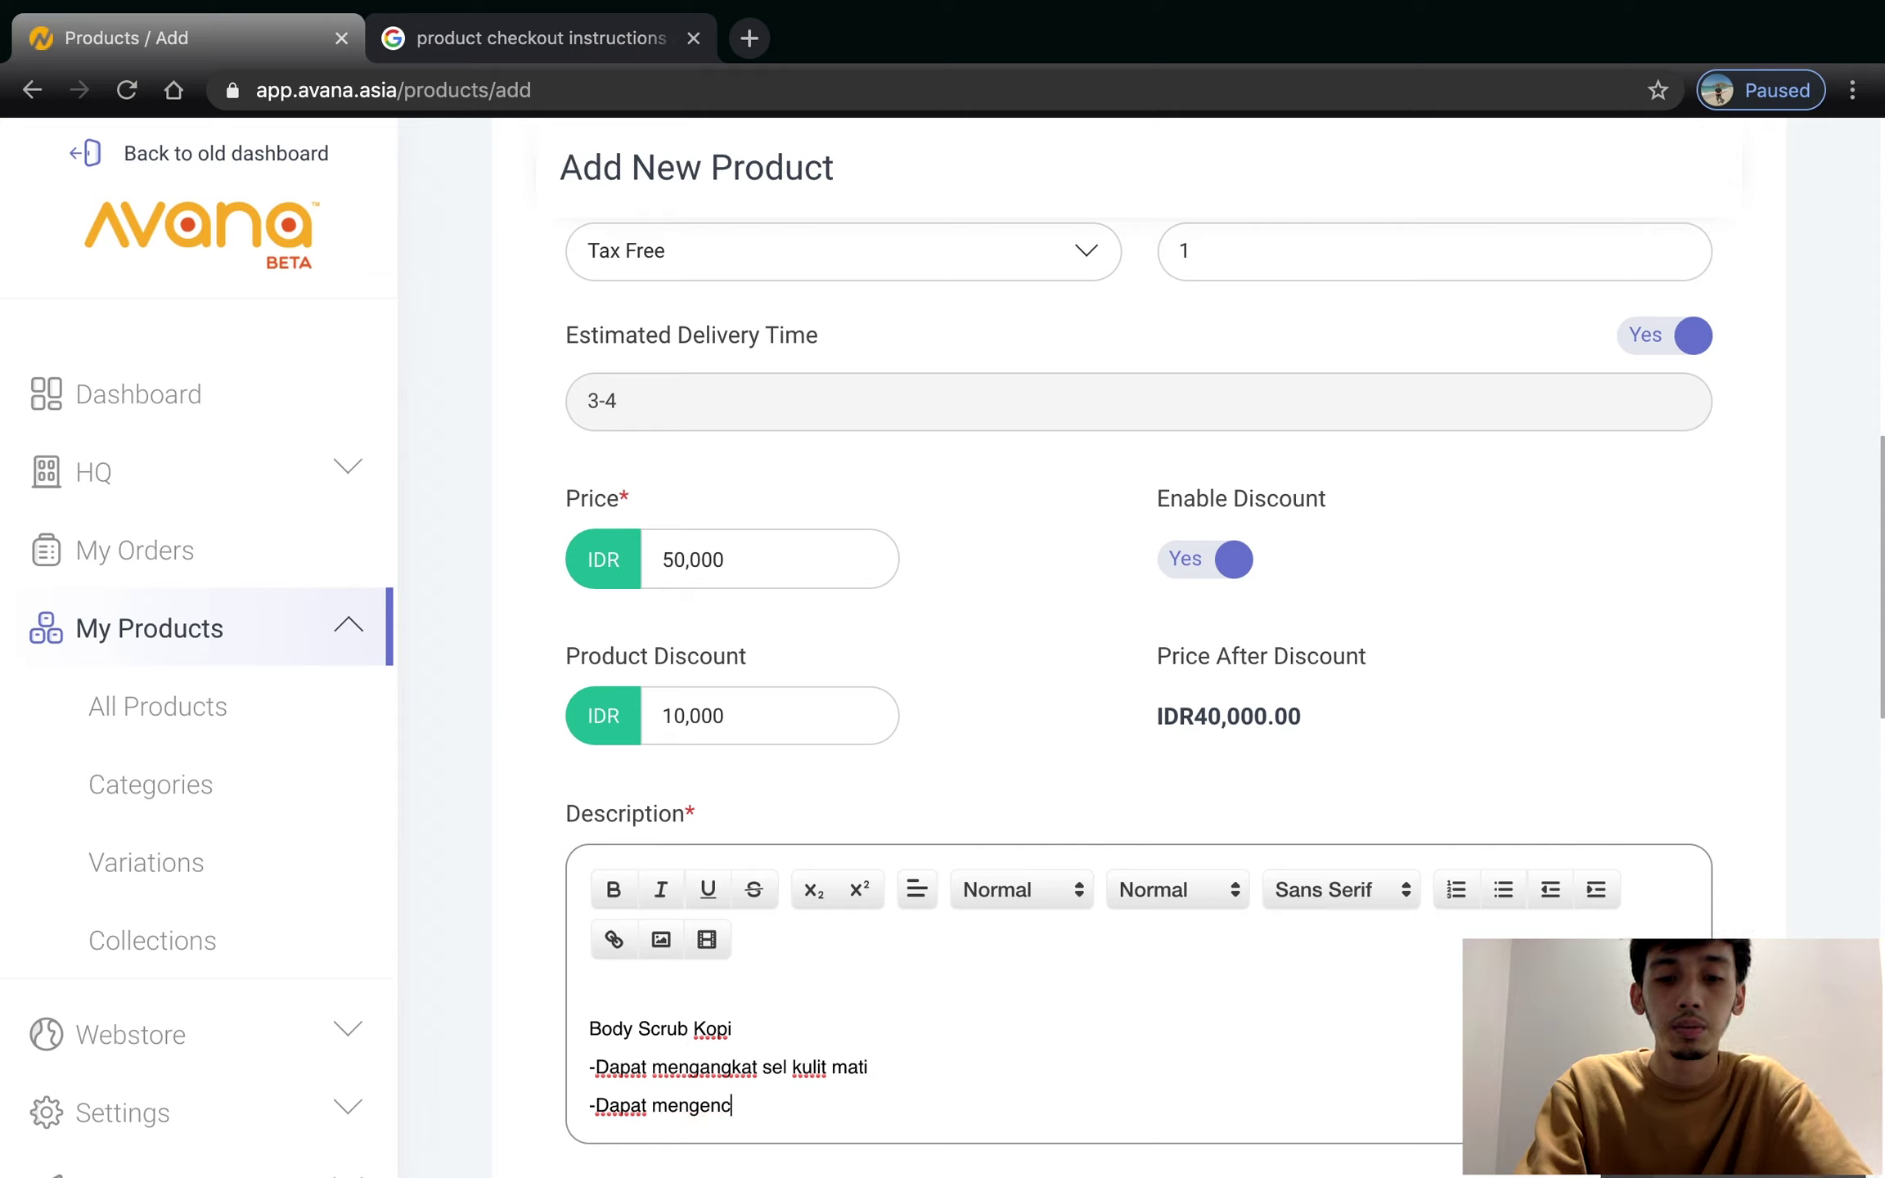
text(angkan Kulit)
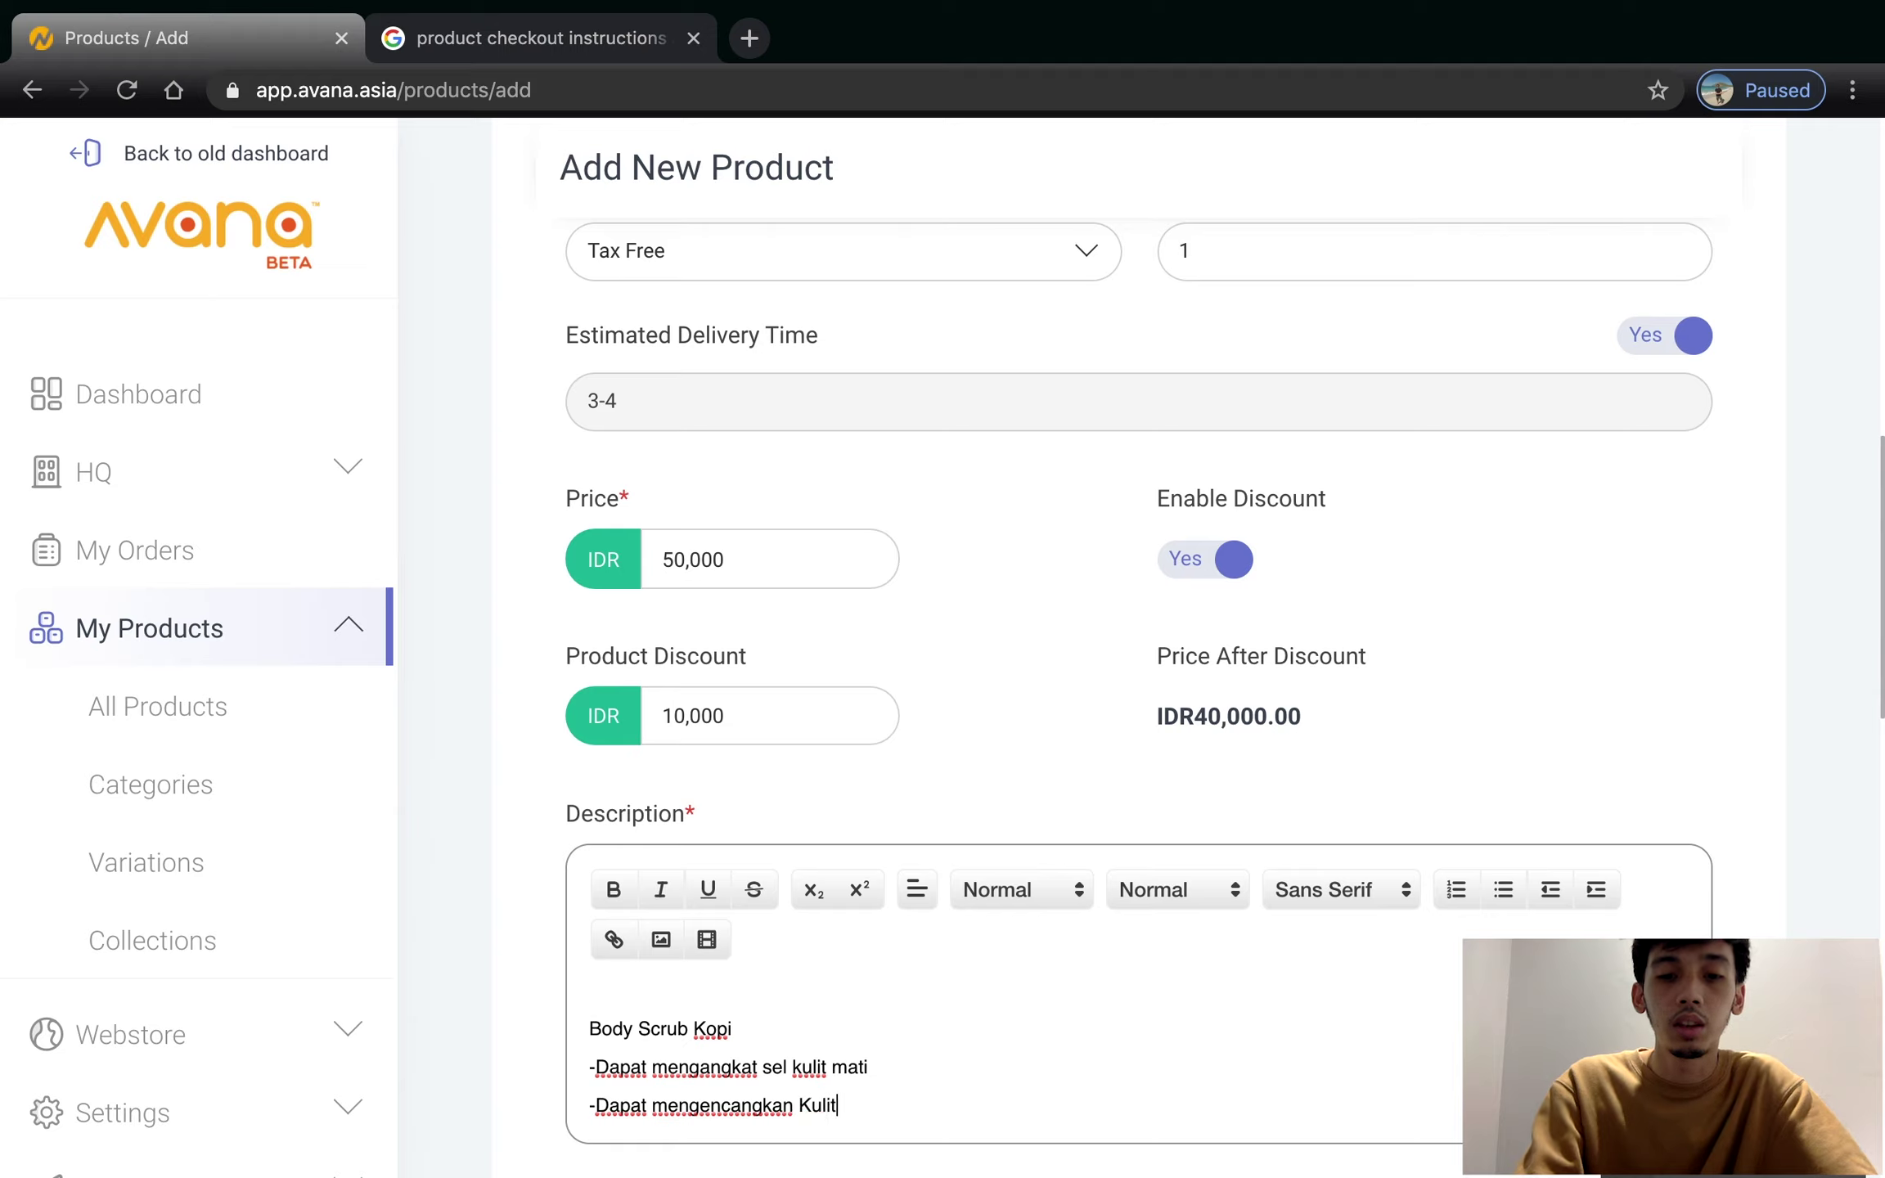
key(Return)
text(-Dapat mencerahkan K)
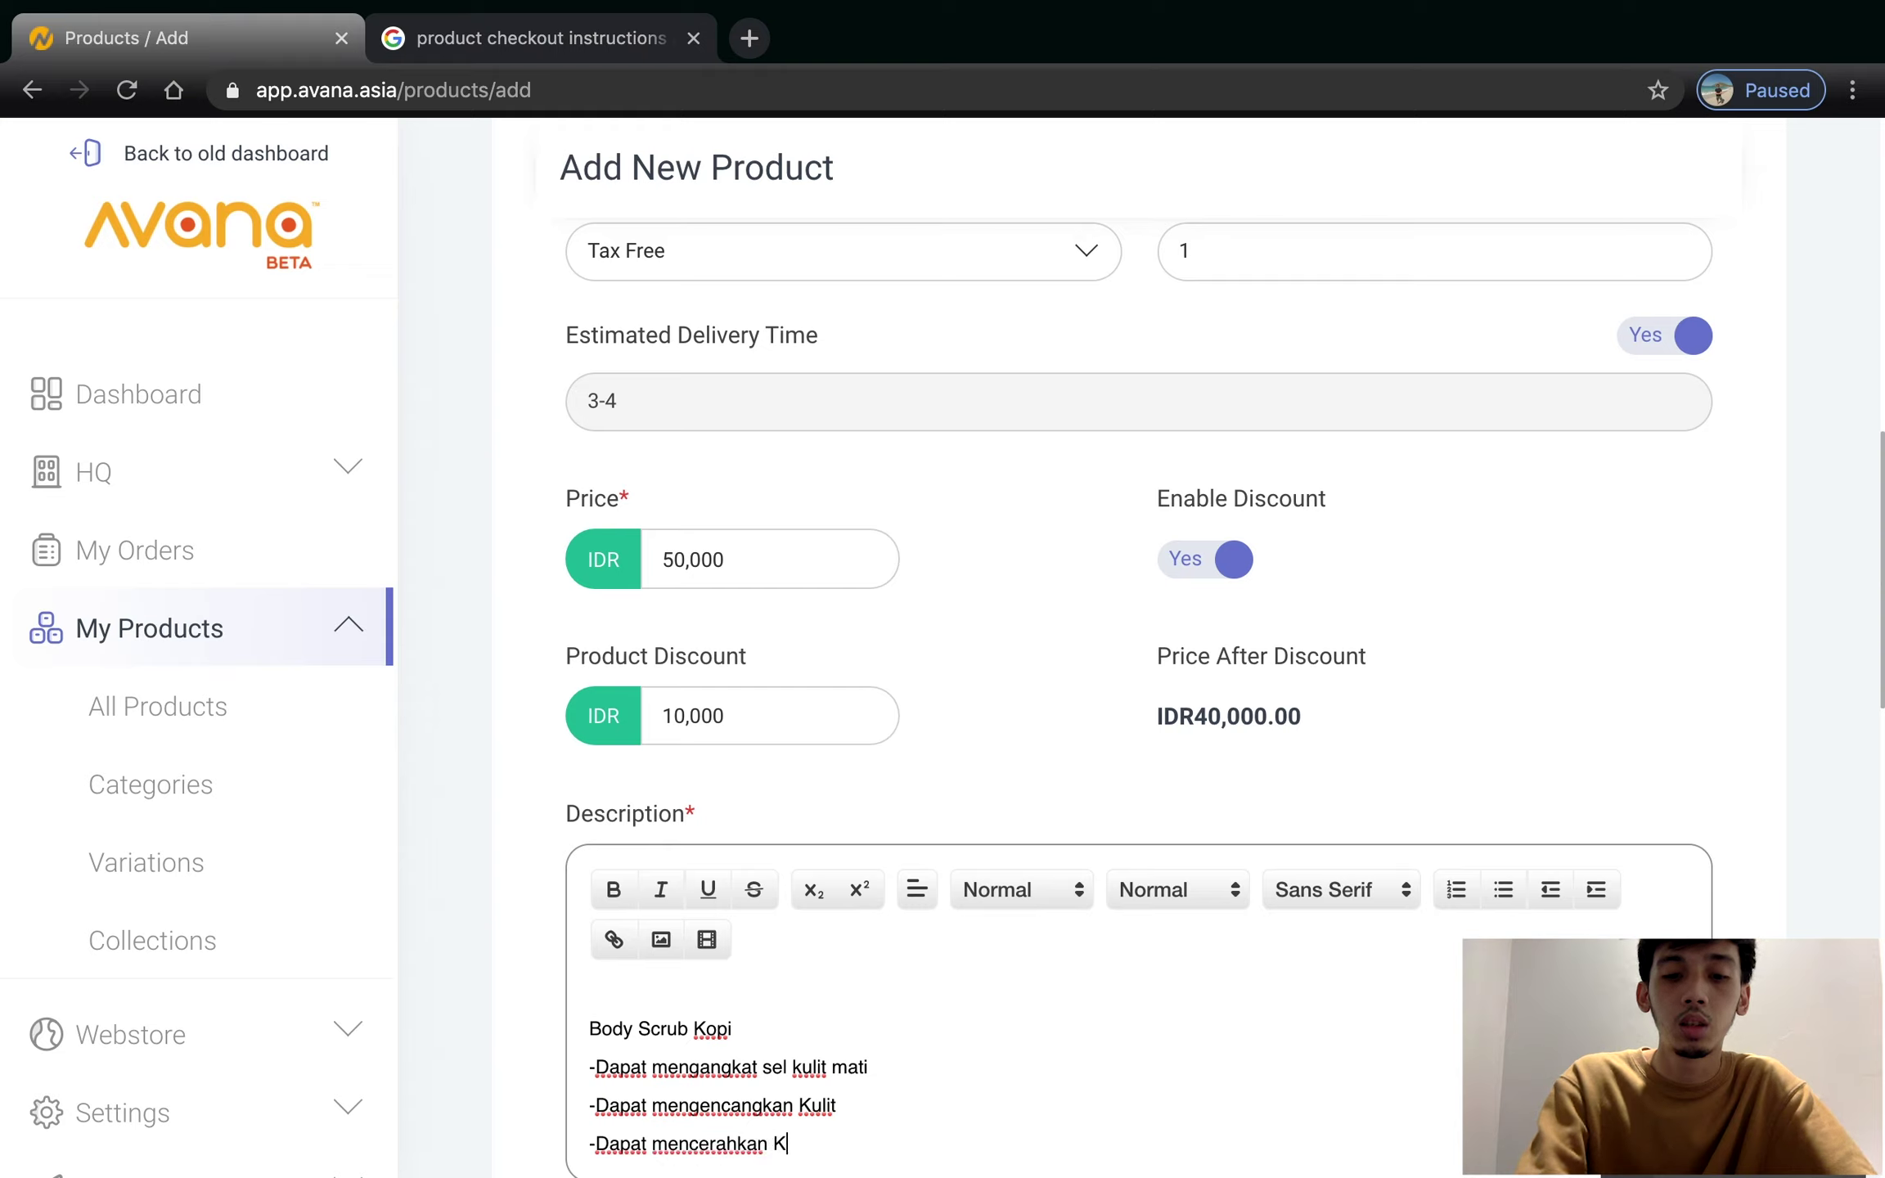
key(BackSpace)
text(kulit)
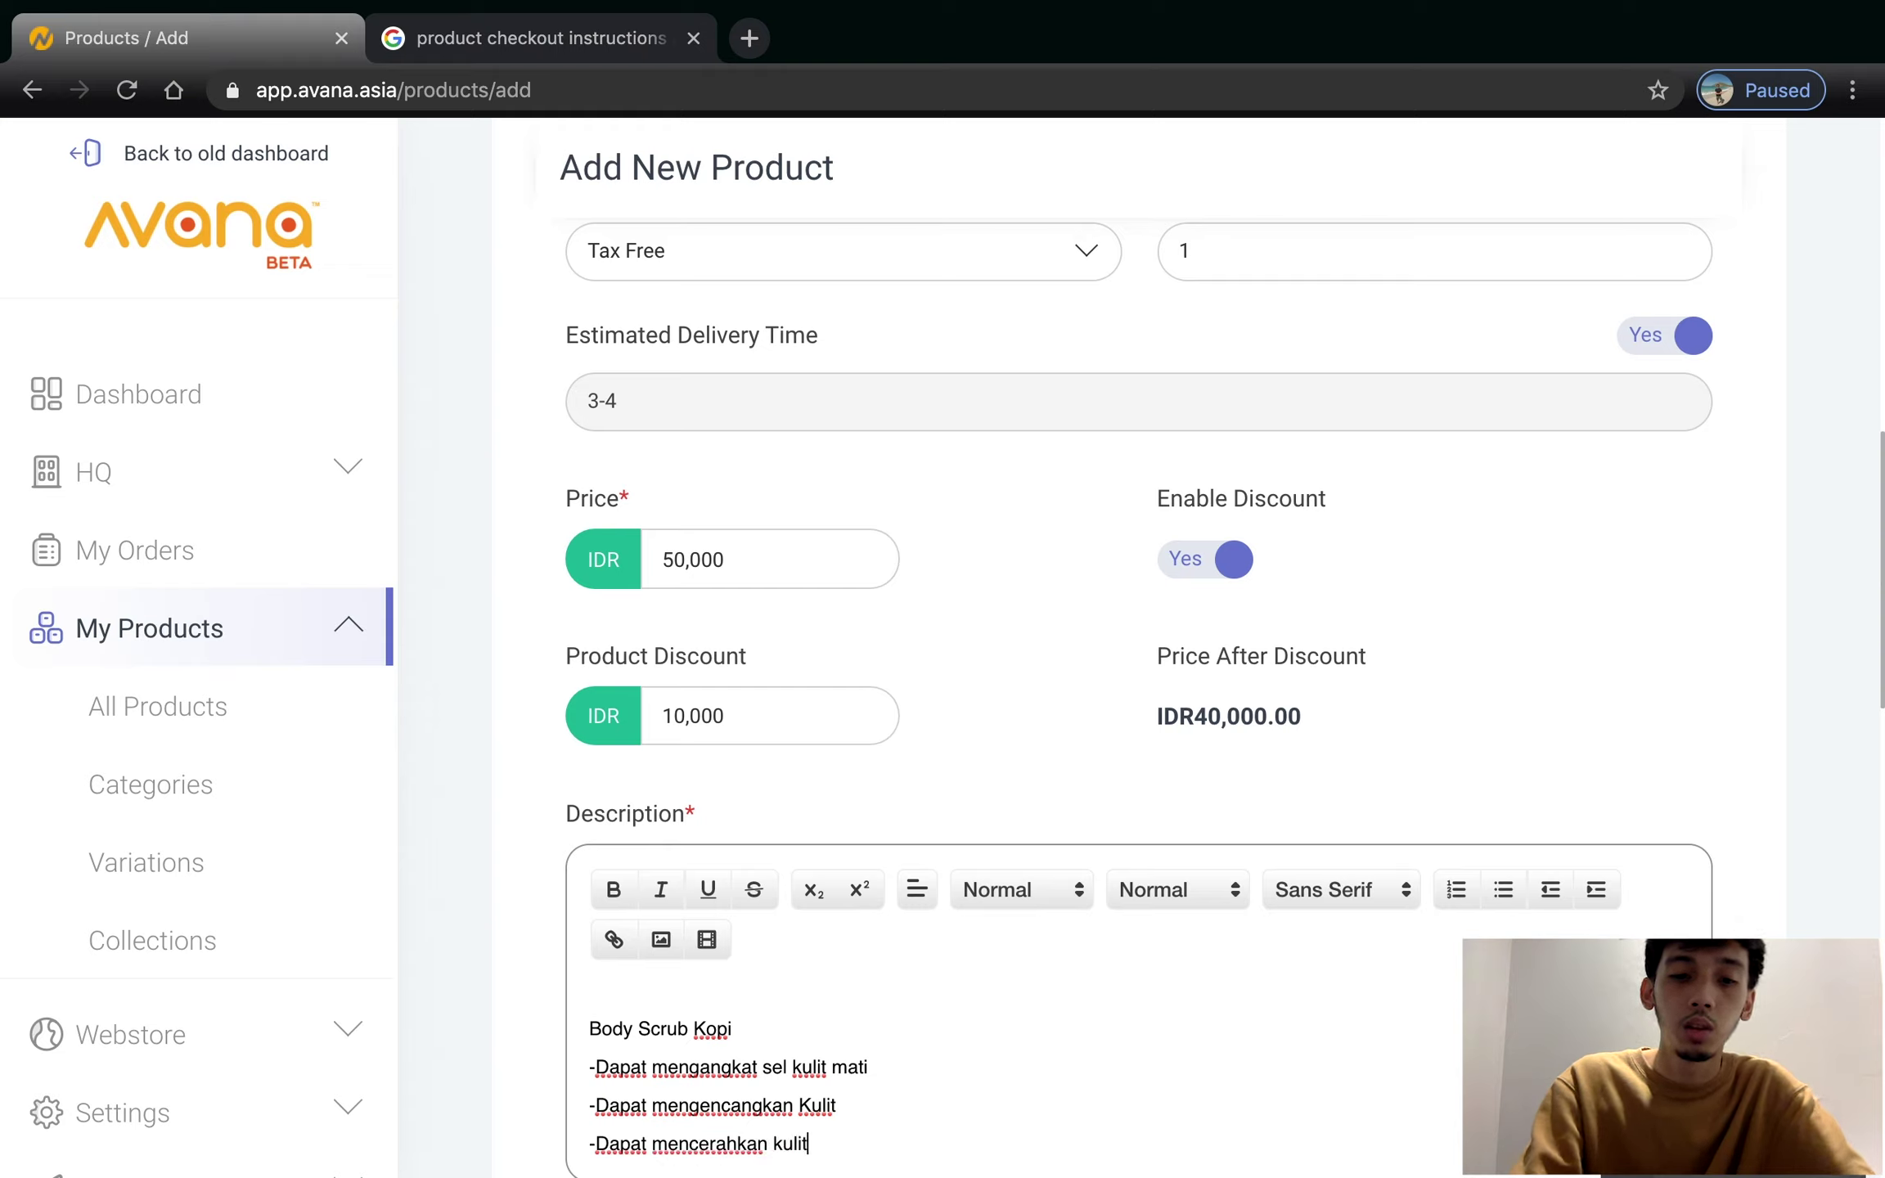
- Change "Kulit" to lowercase "kulit" in the description's "-Dapat mengencangkan" line
click(810, 1114)
key(Left)
key(Left)
key(Left)
key(Left)
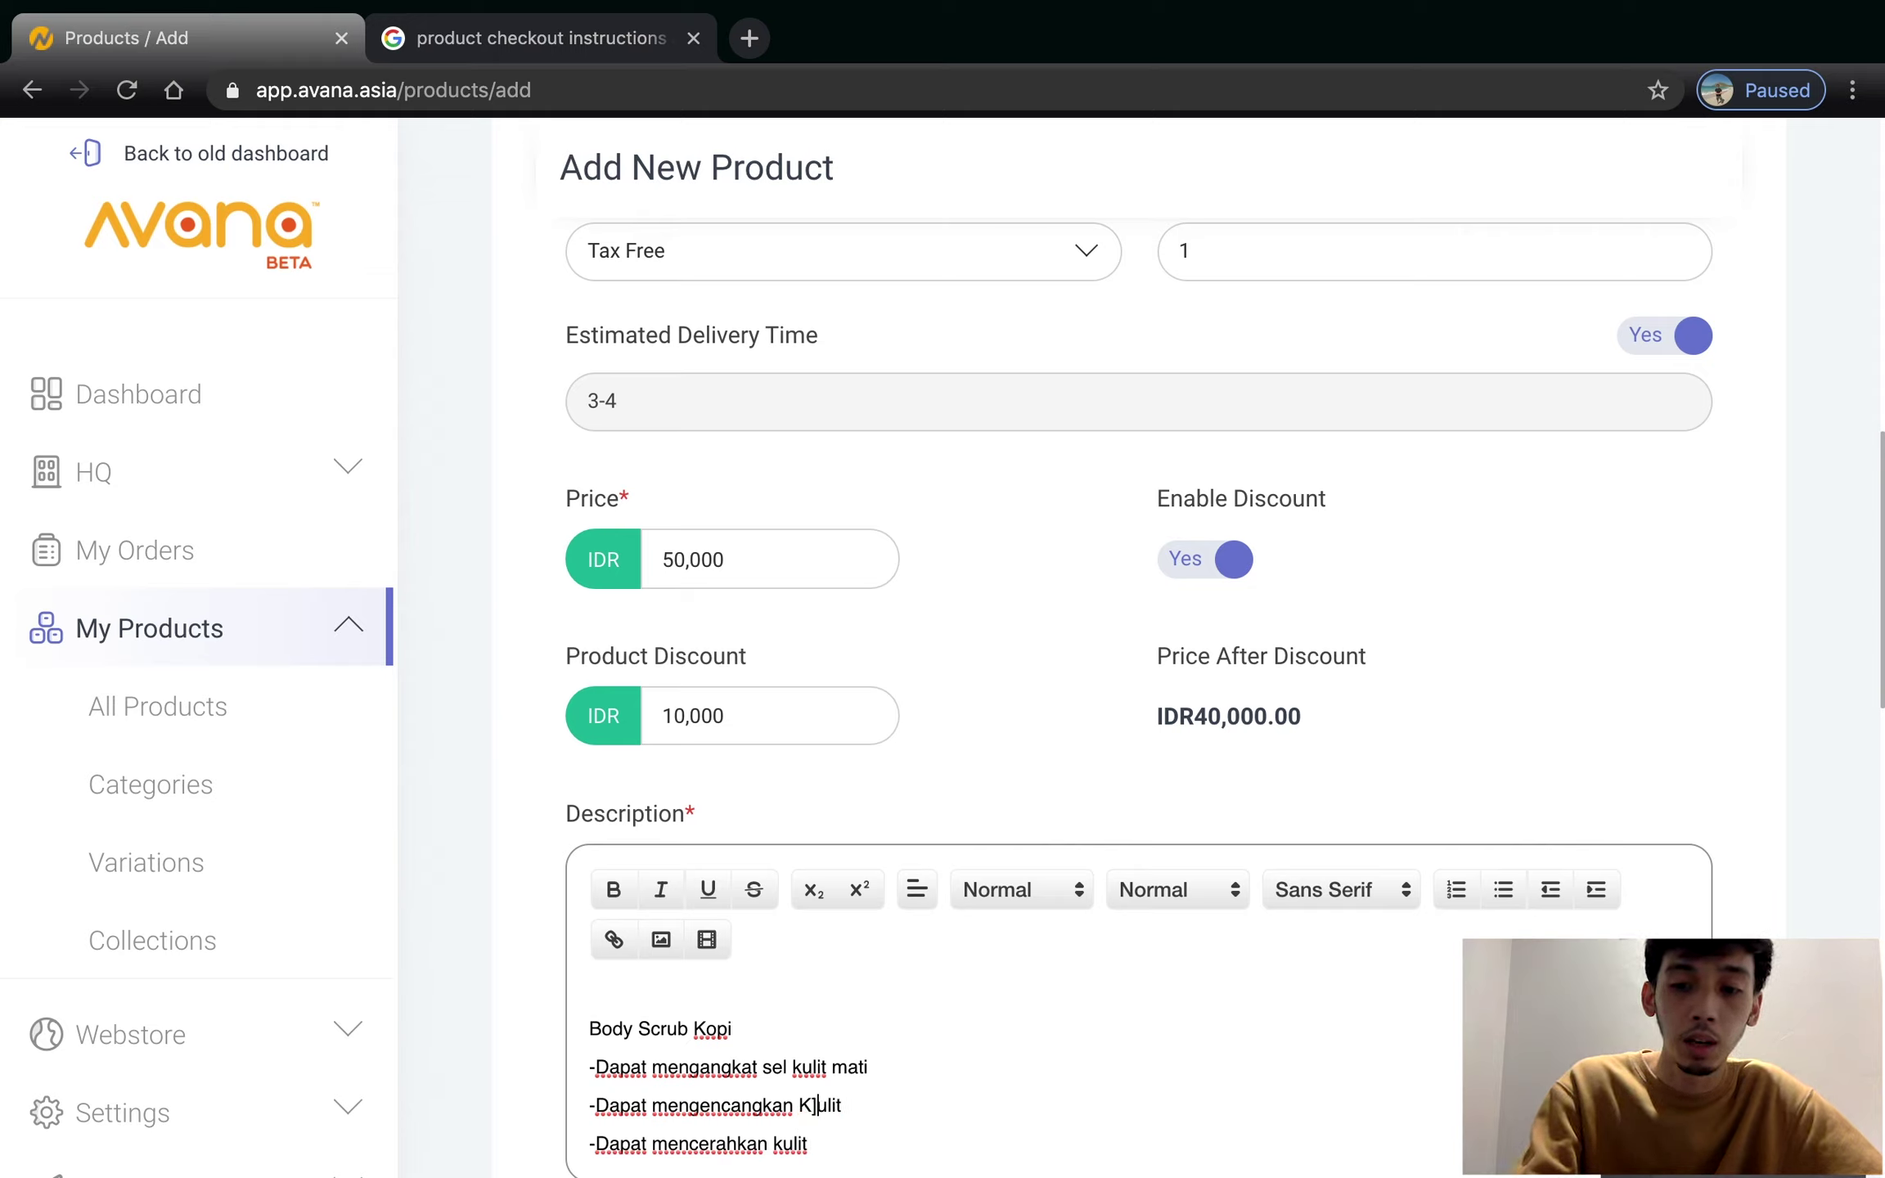
key(BackSpace)
text(k)
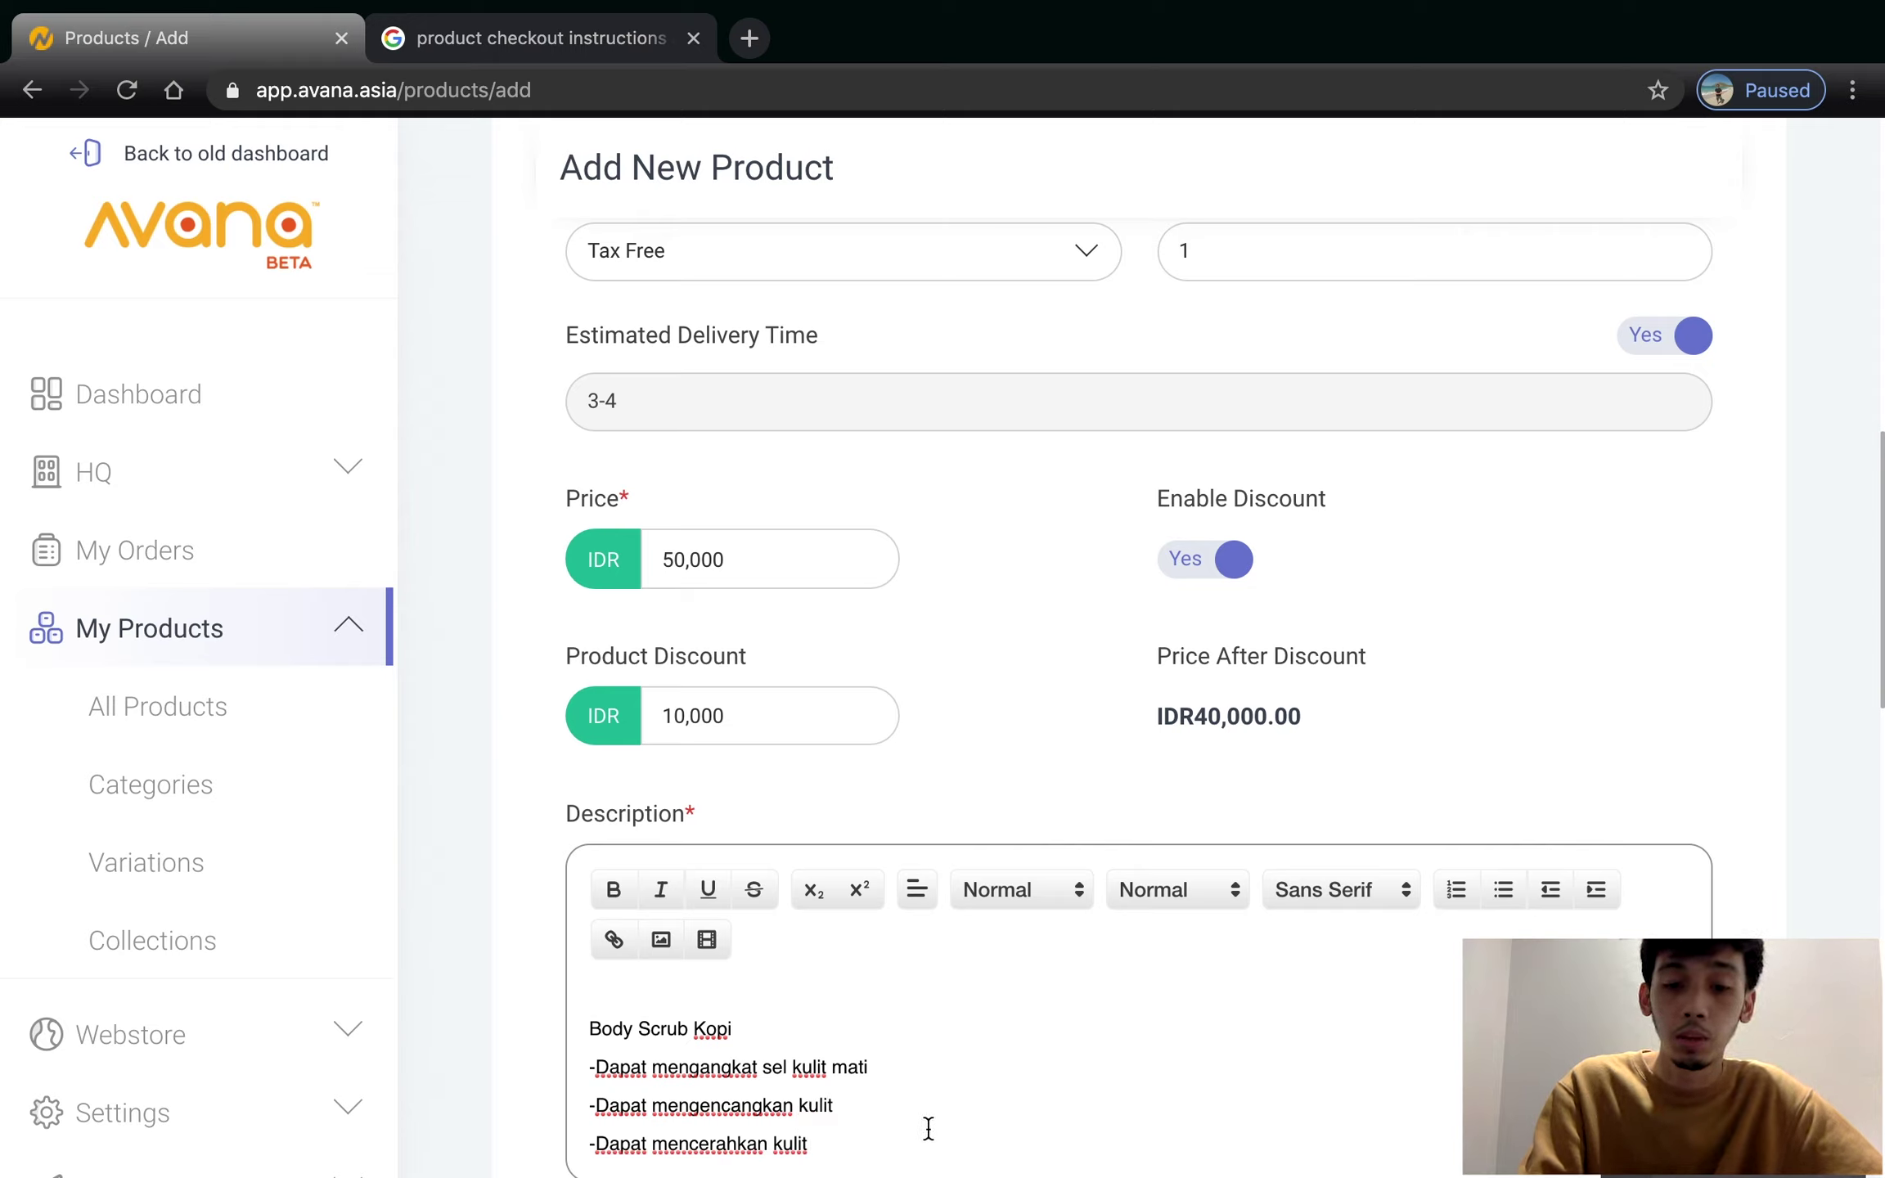
- Enable variations for the product and choose the Body Scrub variation
scroll(928, 1128, down, 10)
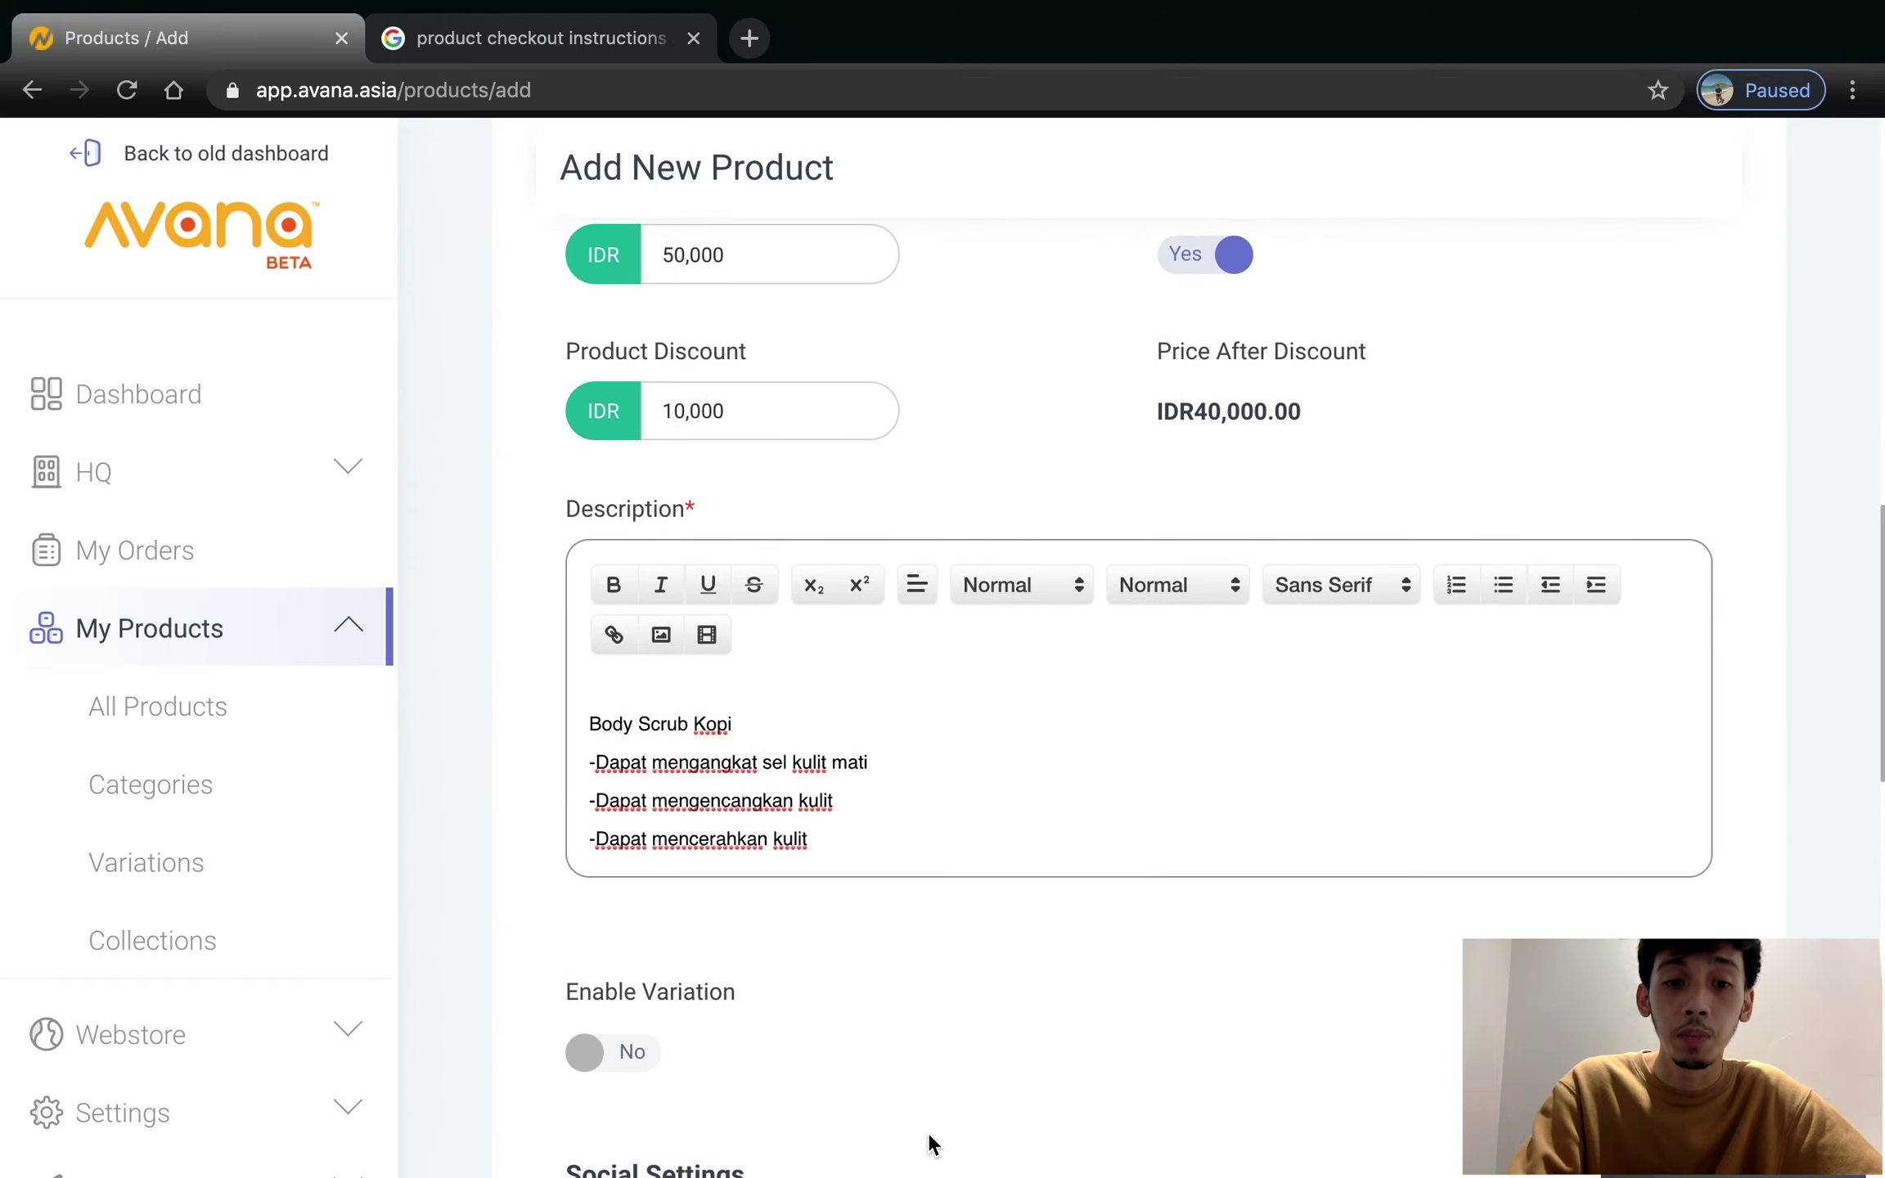
scroll(939, 1136, down, 4)
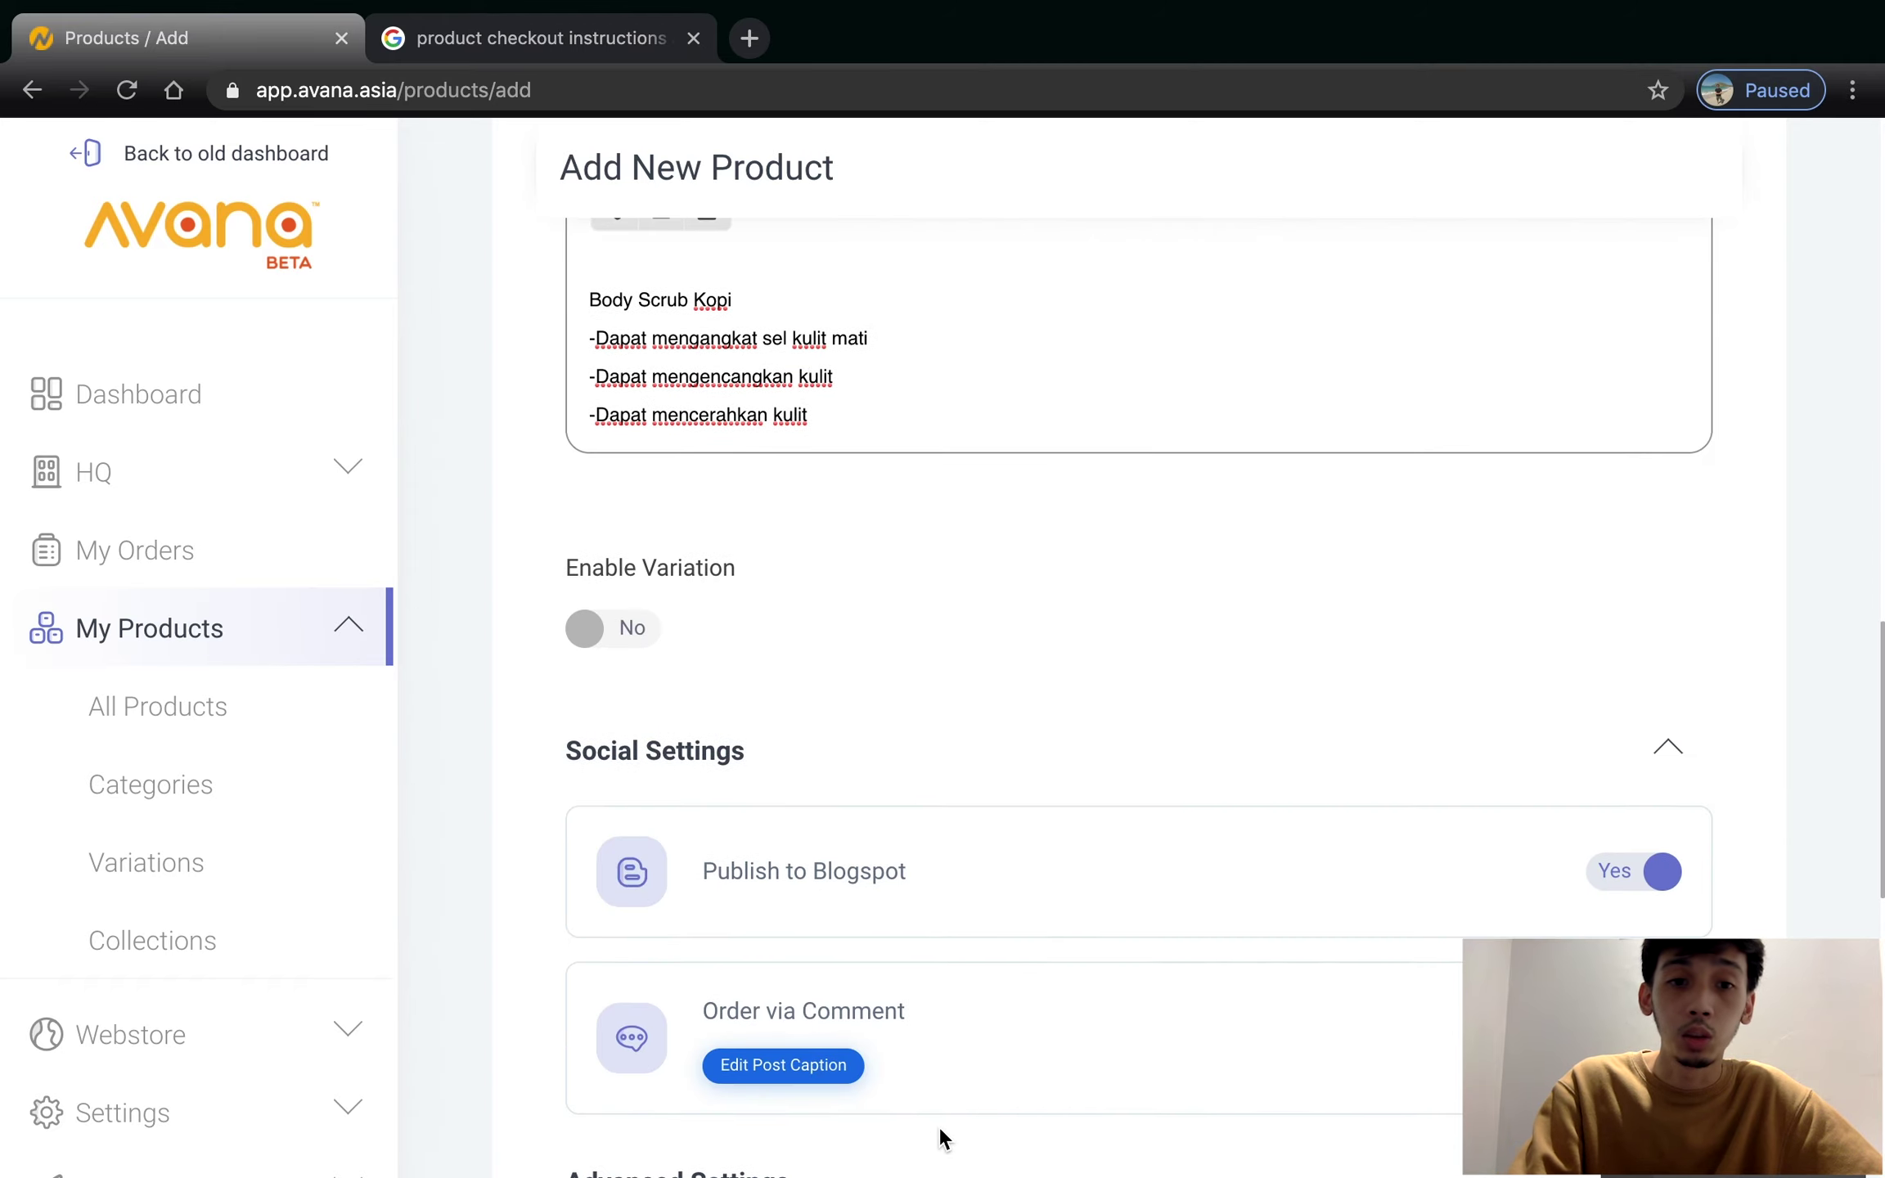
click(652, 646)
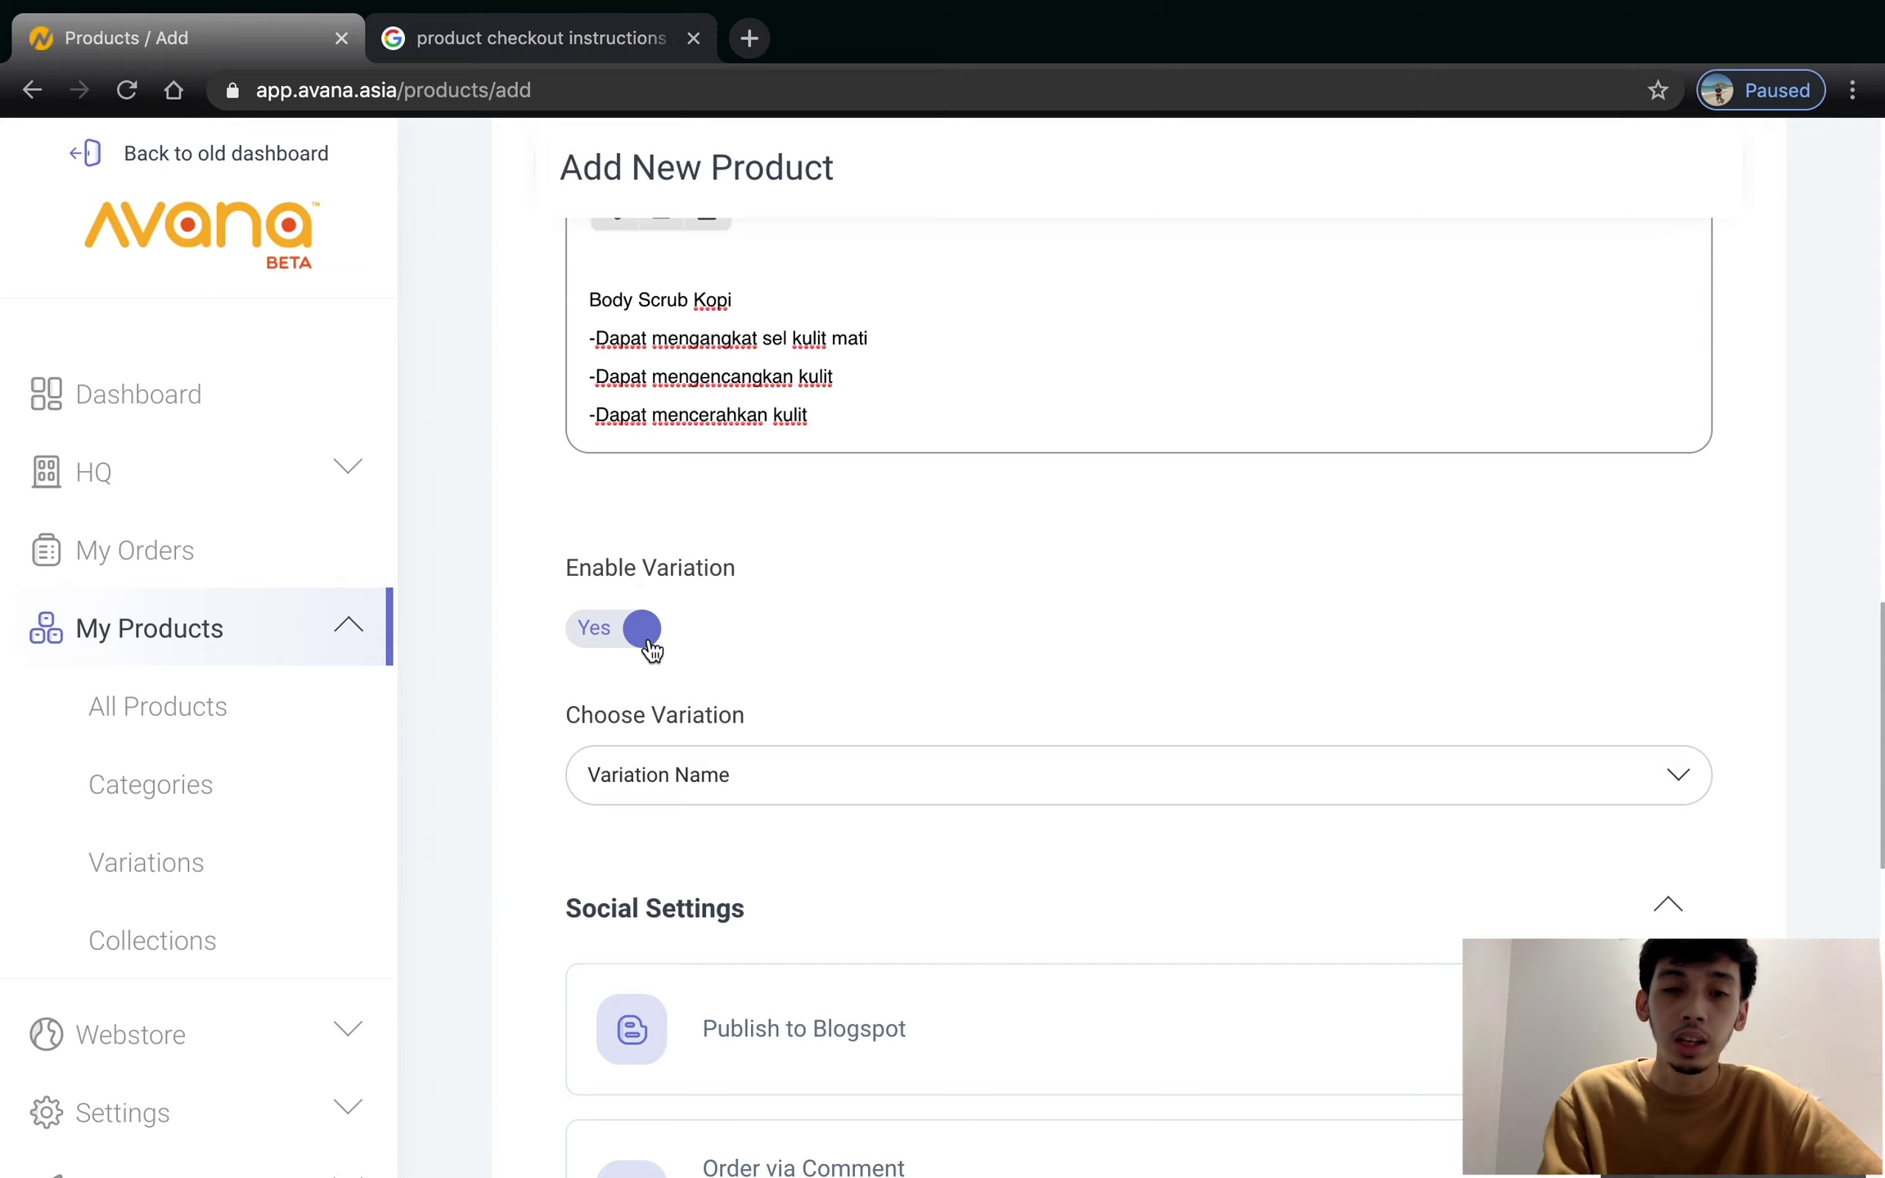
click(686, 775)
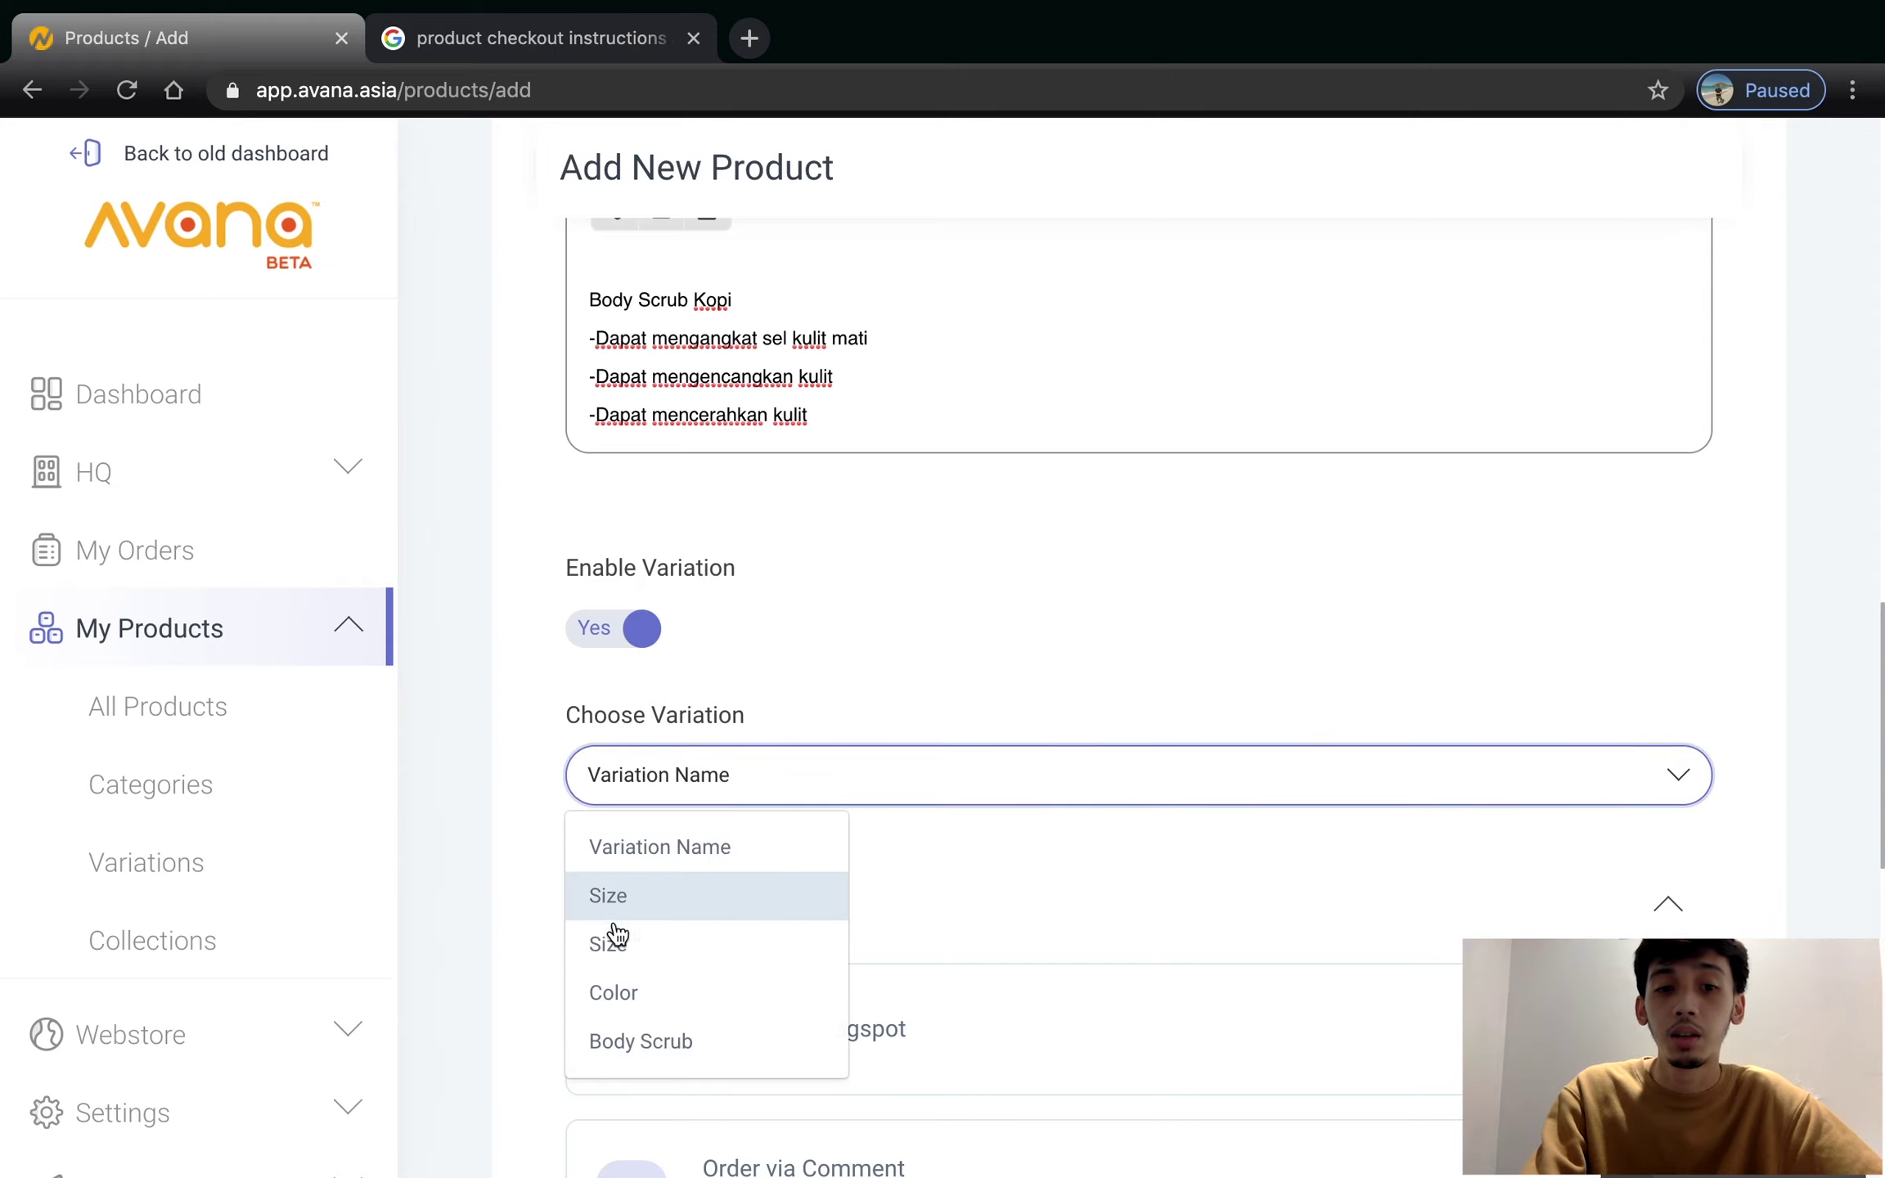
click(644, 1040)
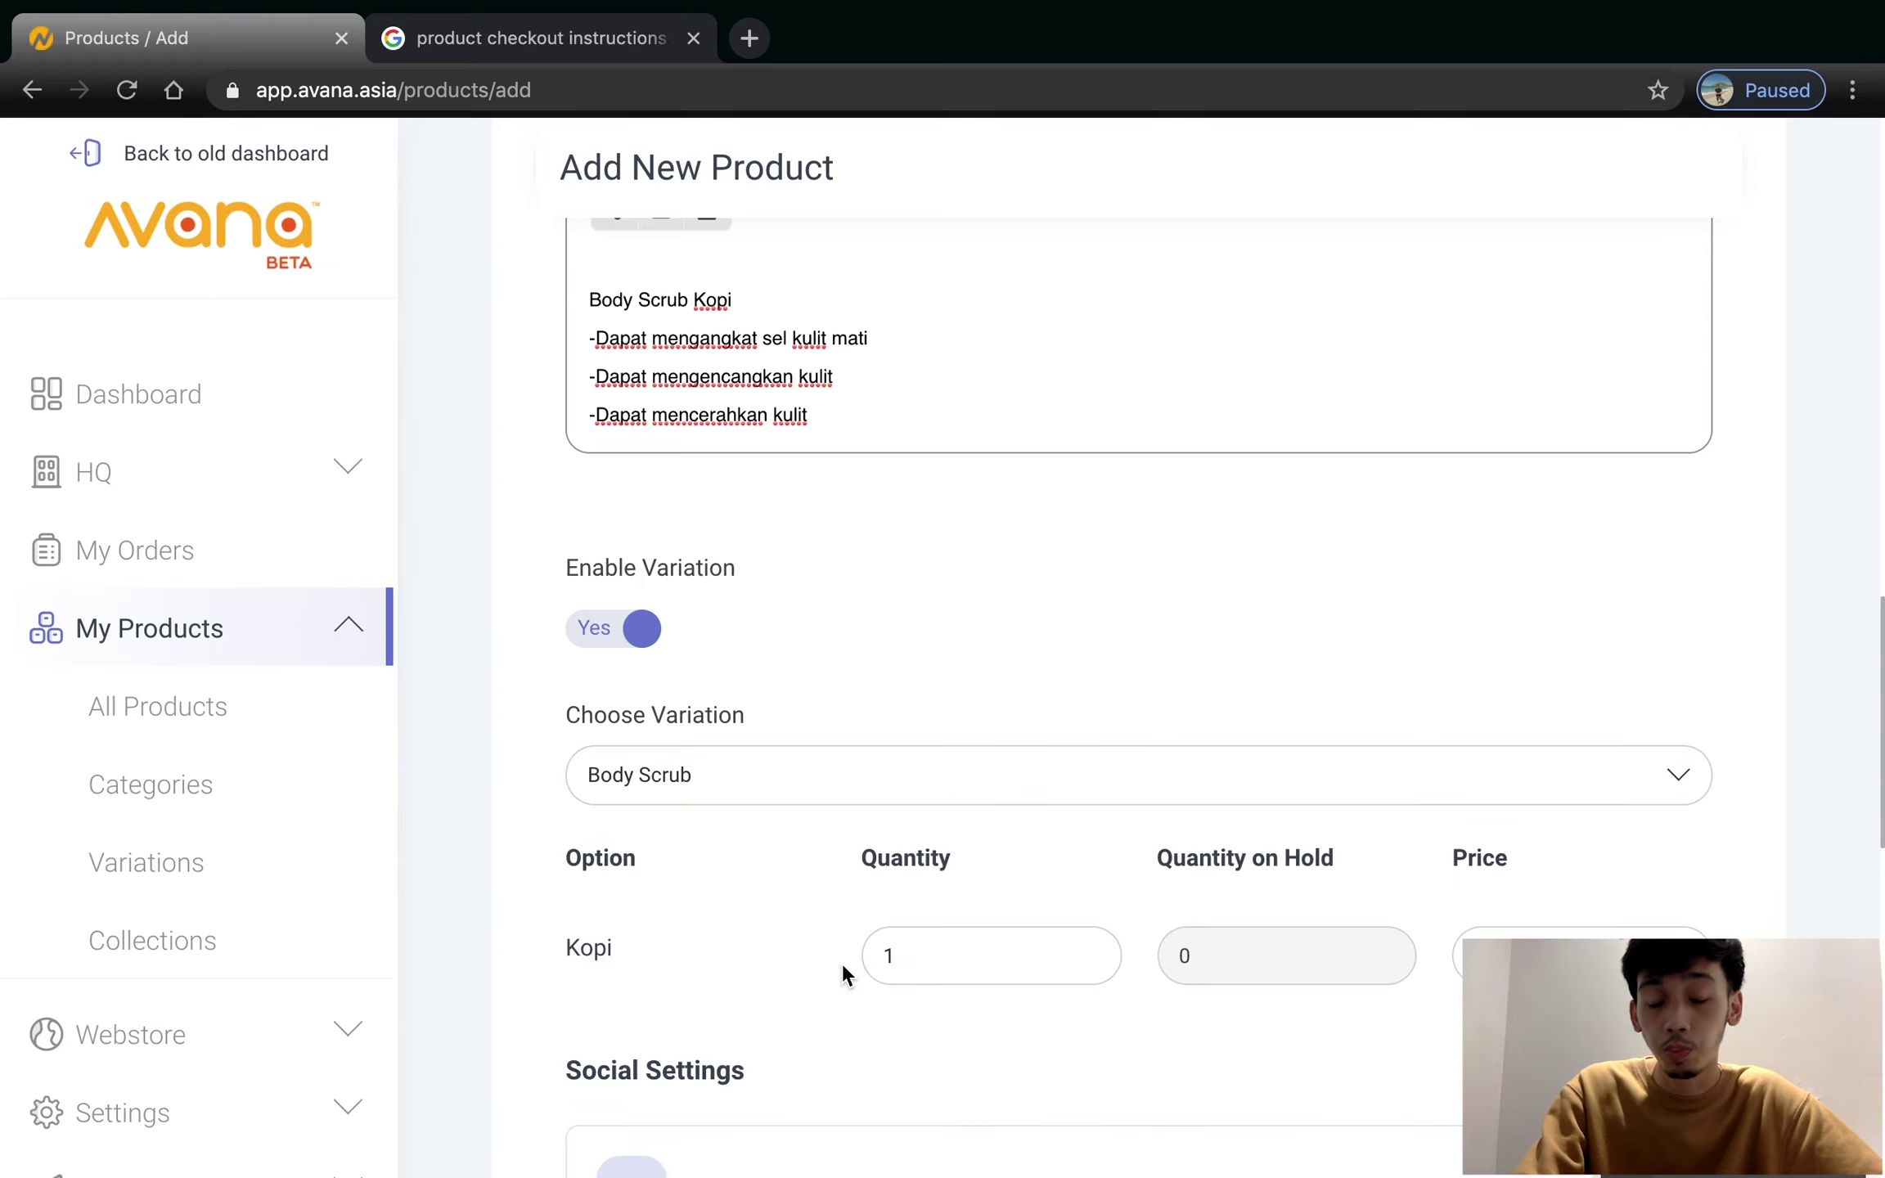
- Review the product's variation option, social settings and advanced settings, and collapse the Advanced Settings section
scroll(842, 963, down, 4)
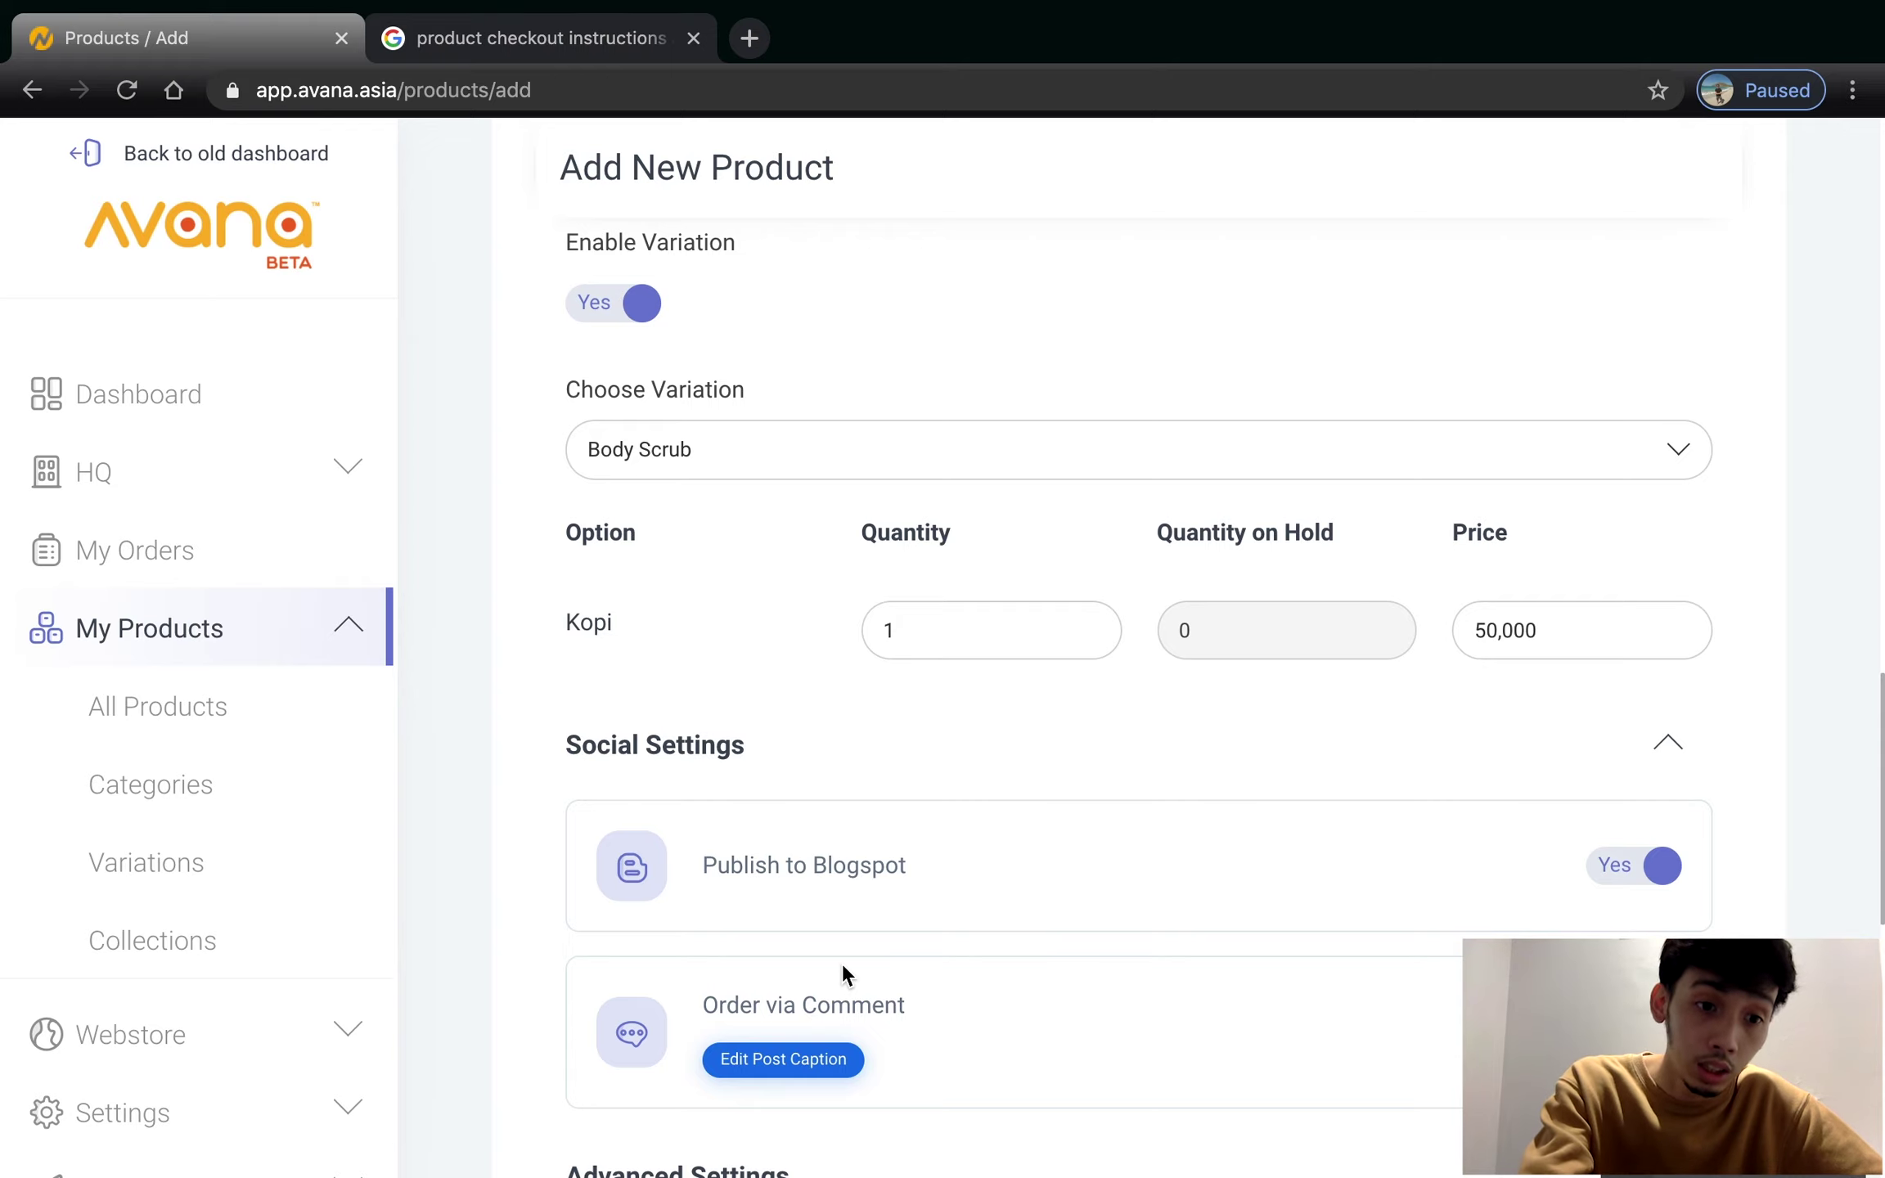
scroll(843, 963, down, 3)
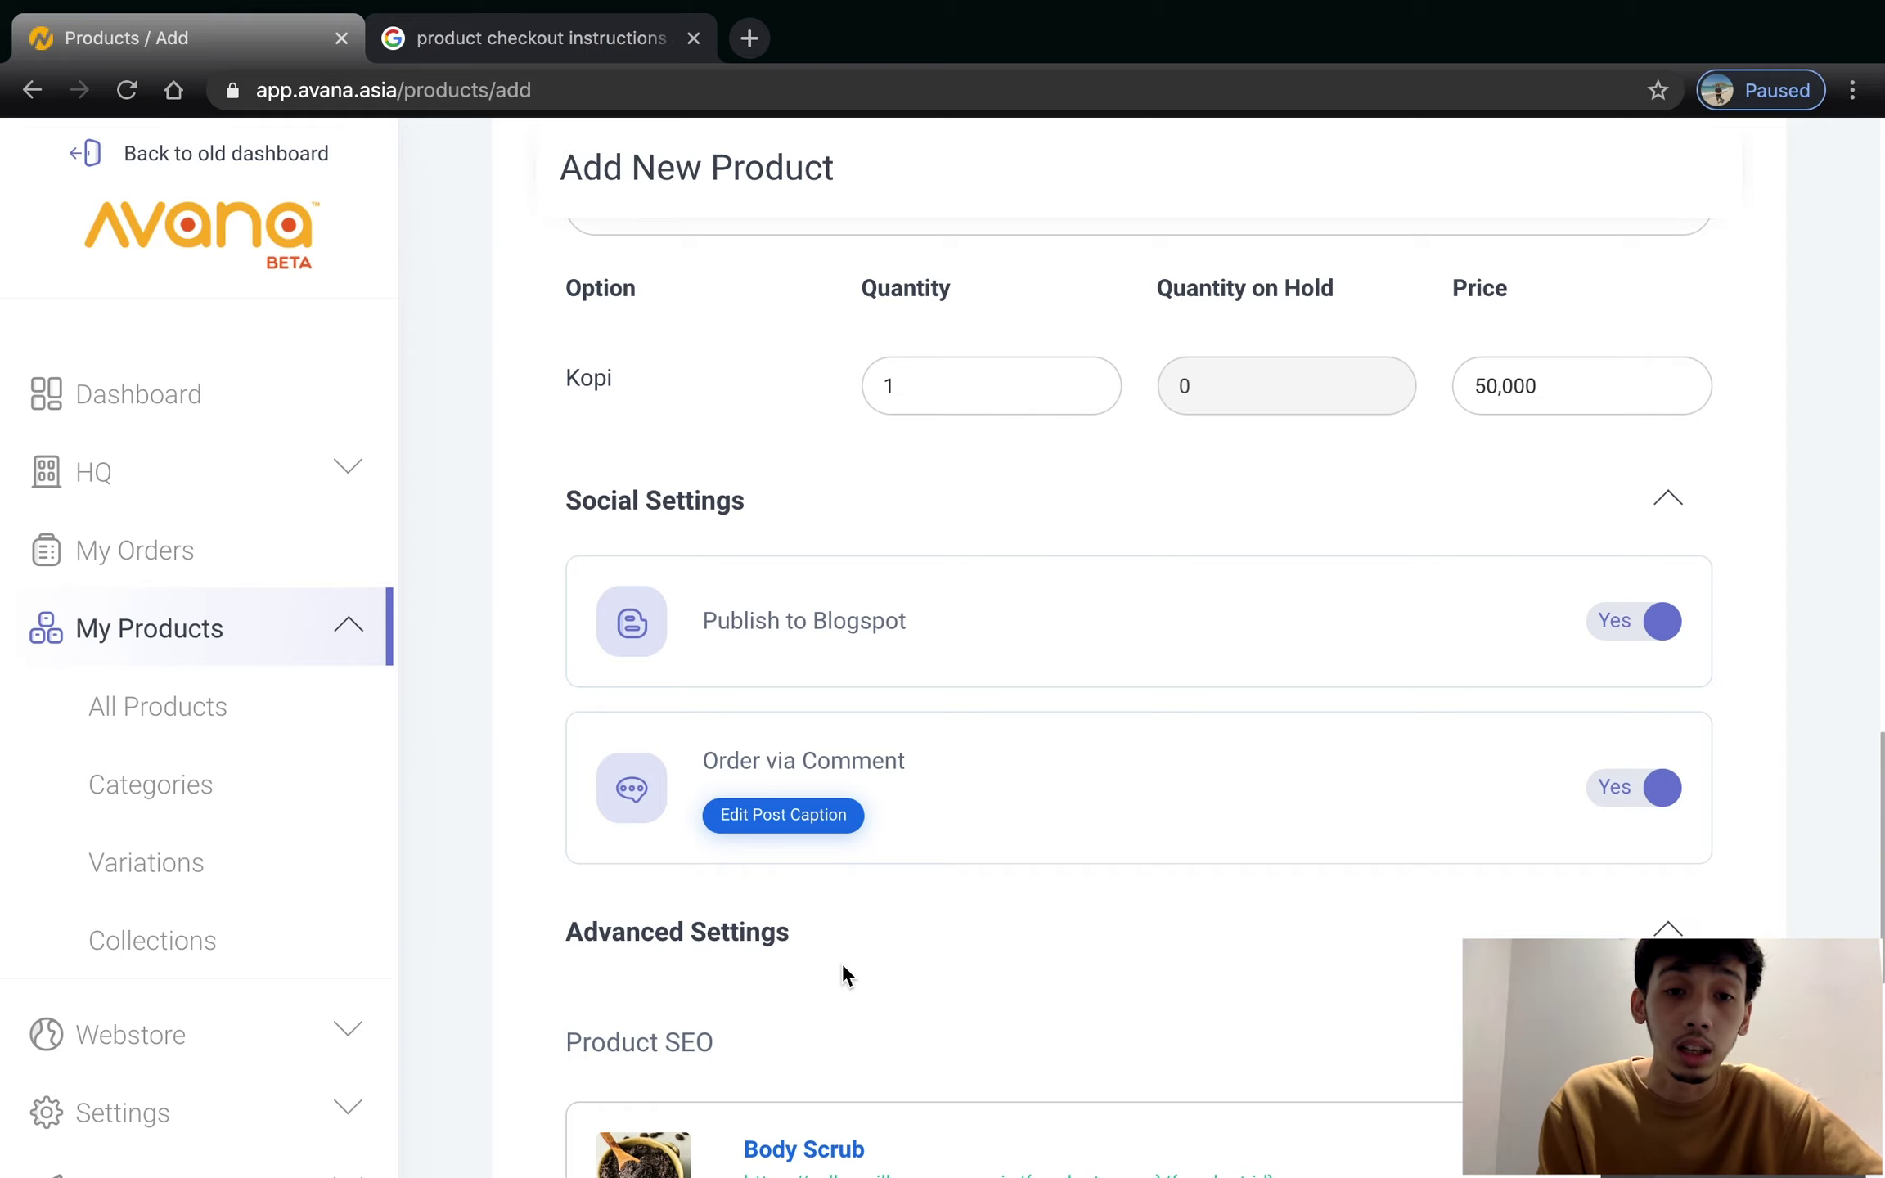
scroll(842, 963, down, 5)
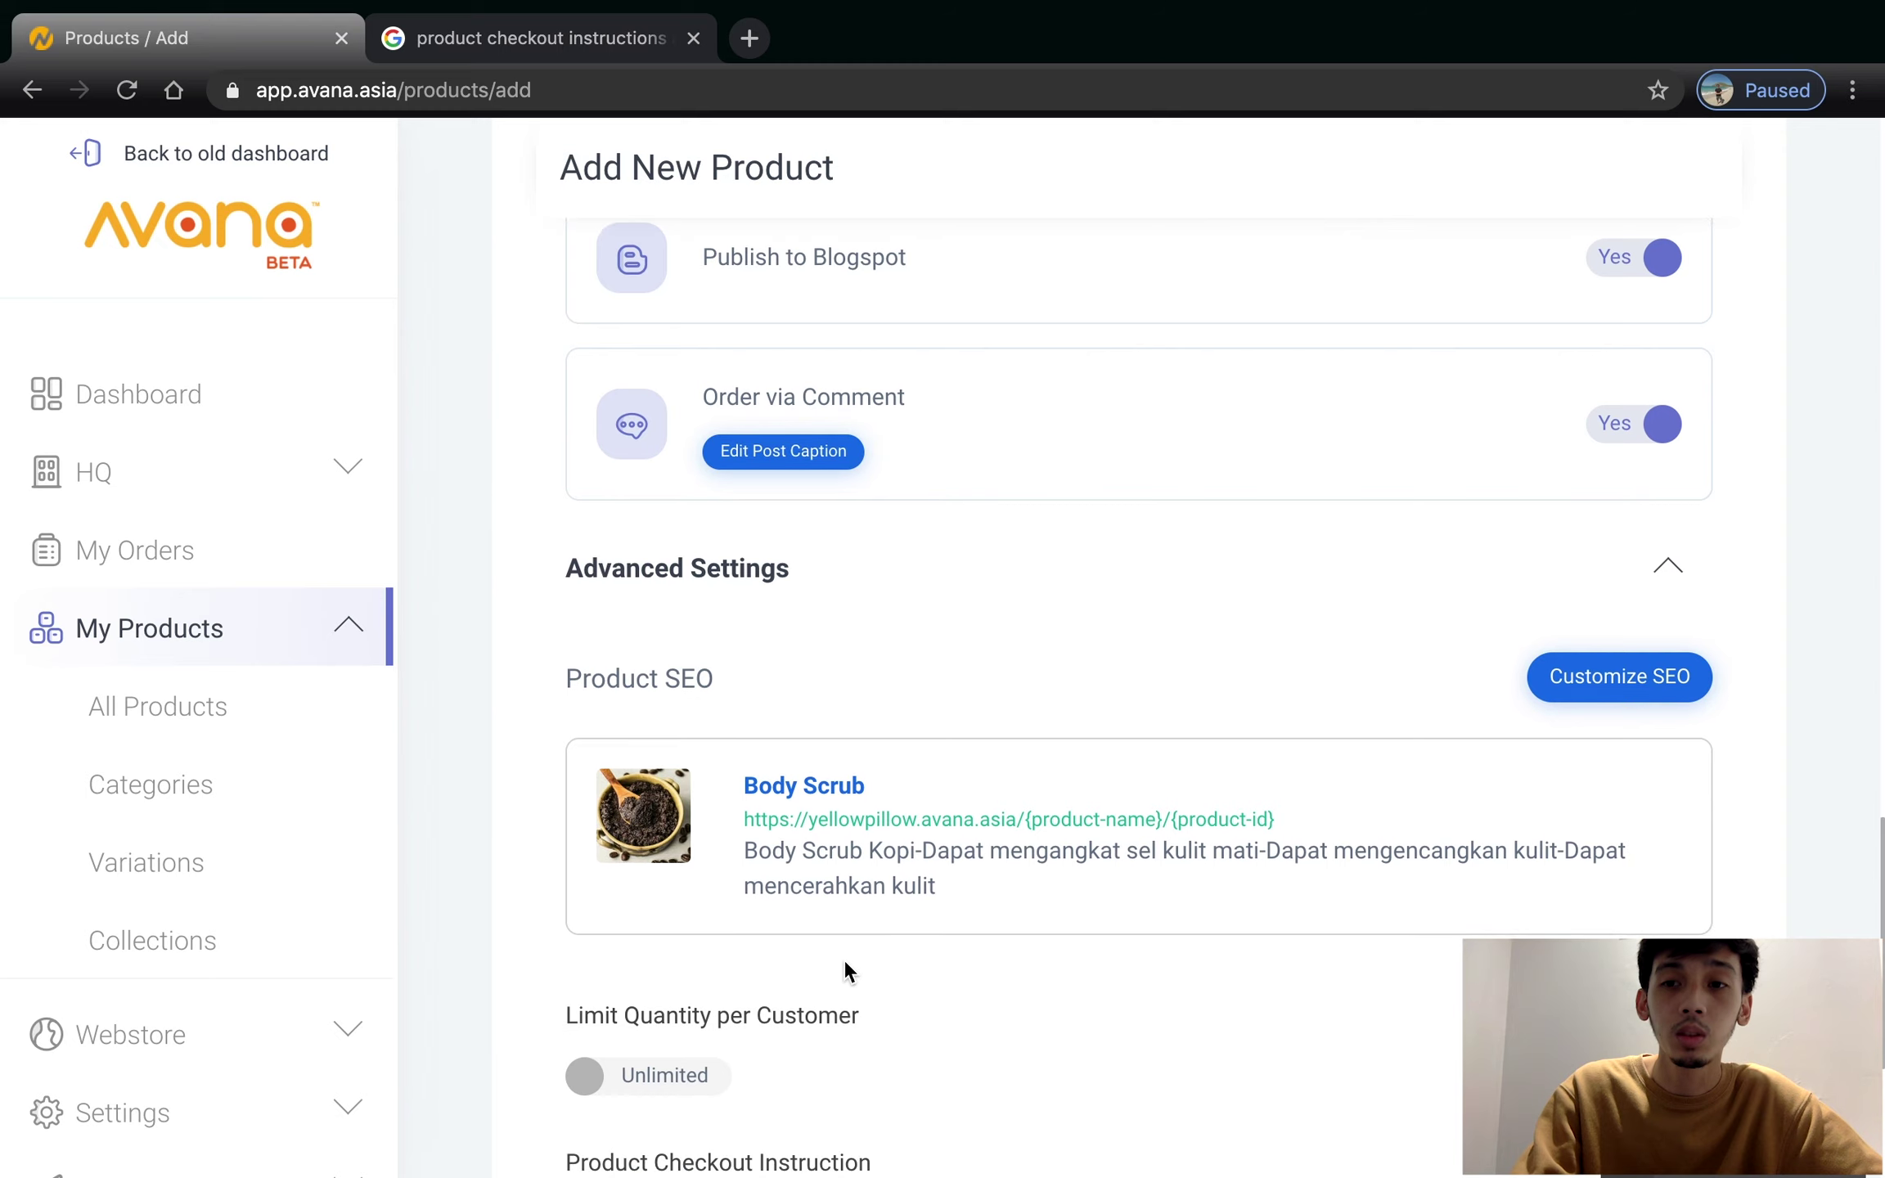
scroll(1048, 710, down, 5)
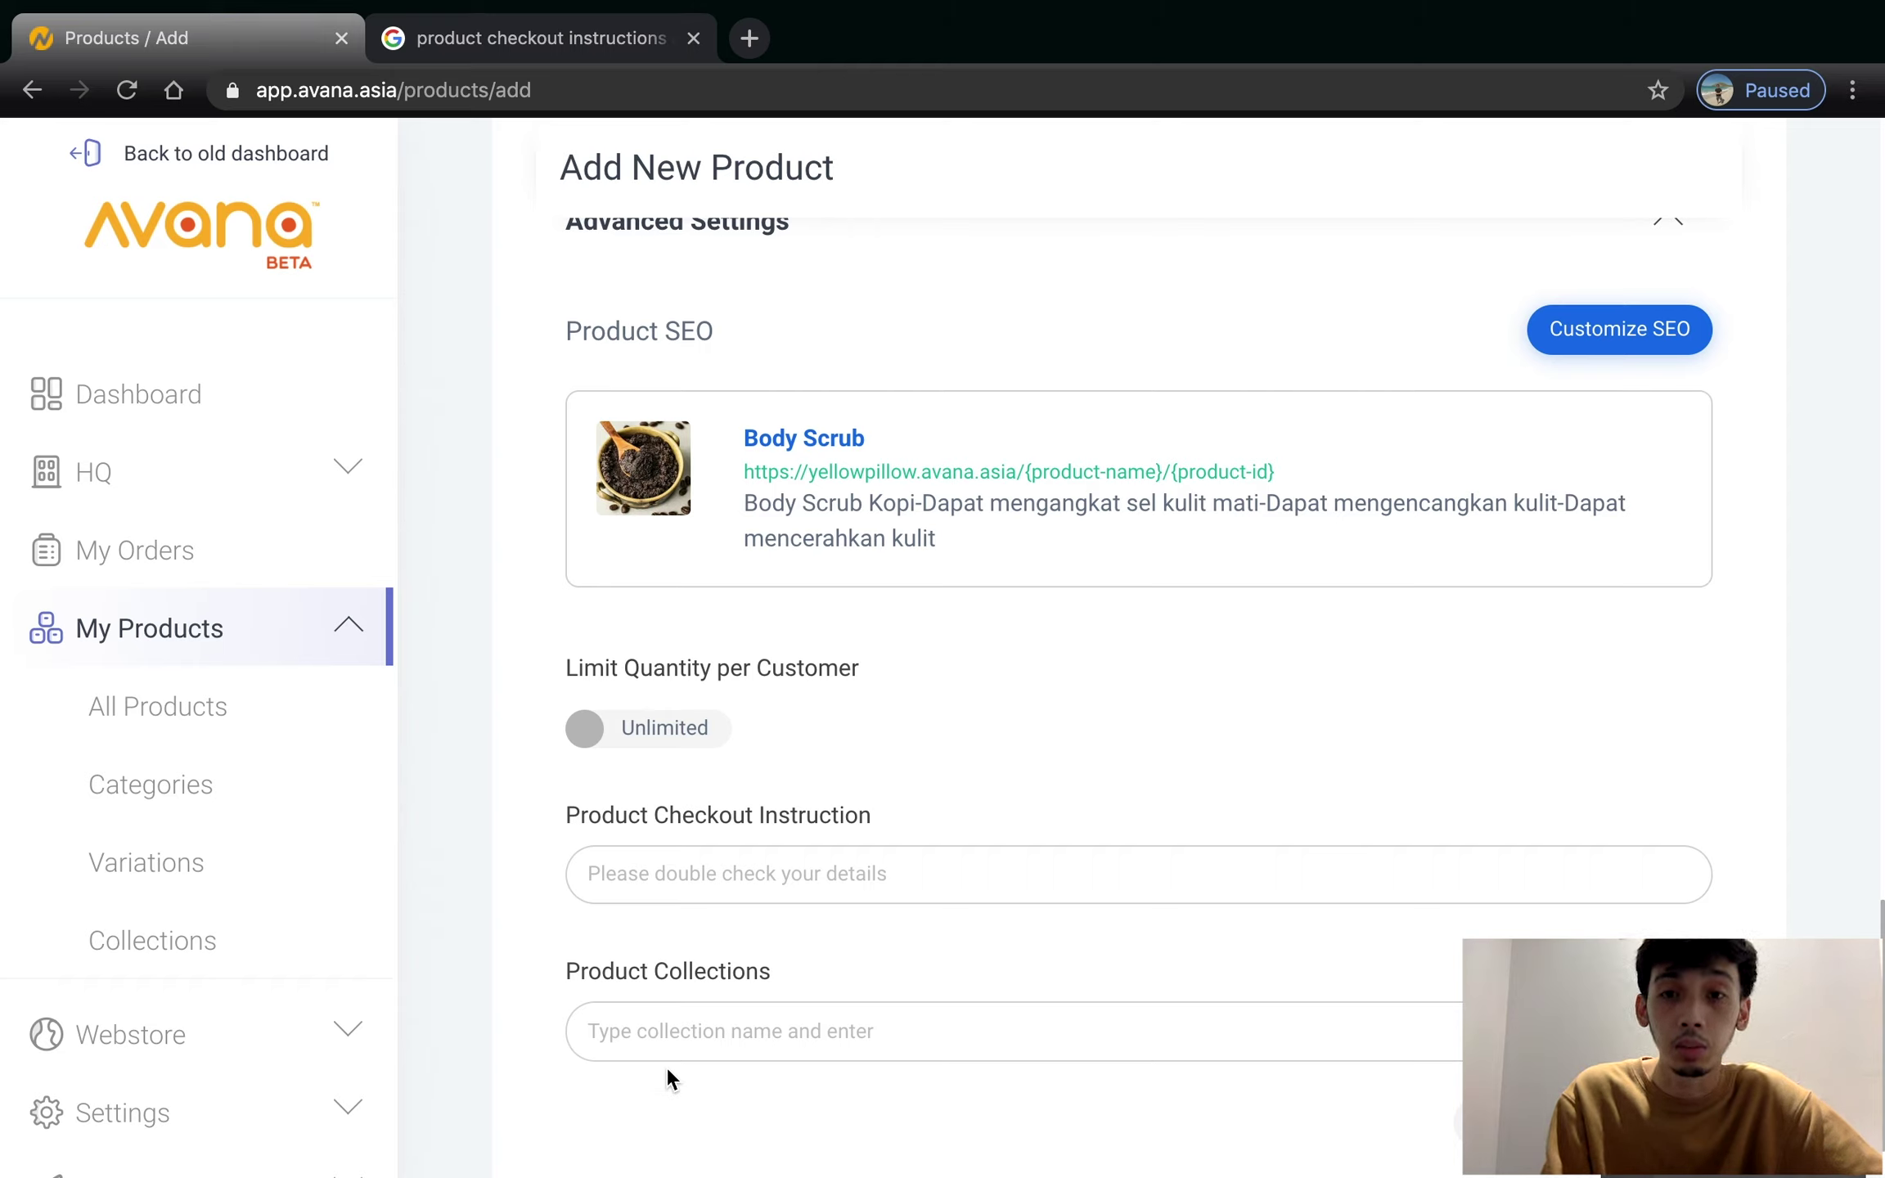
click(1680, 238)
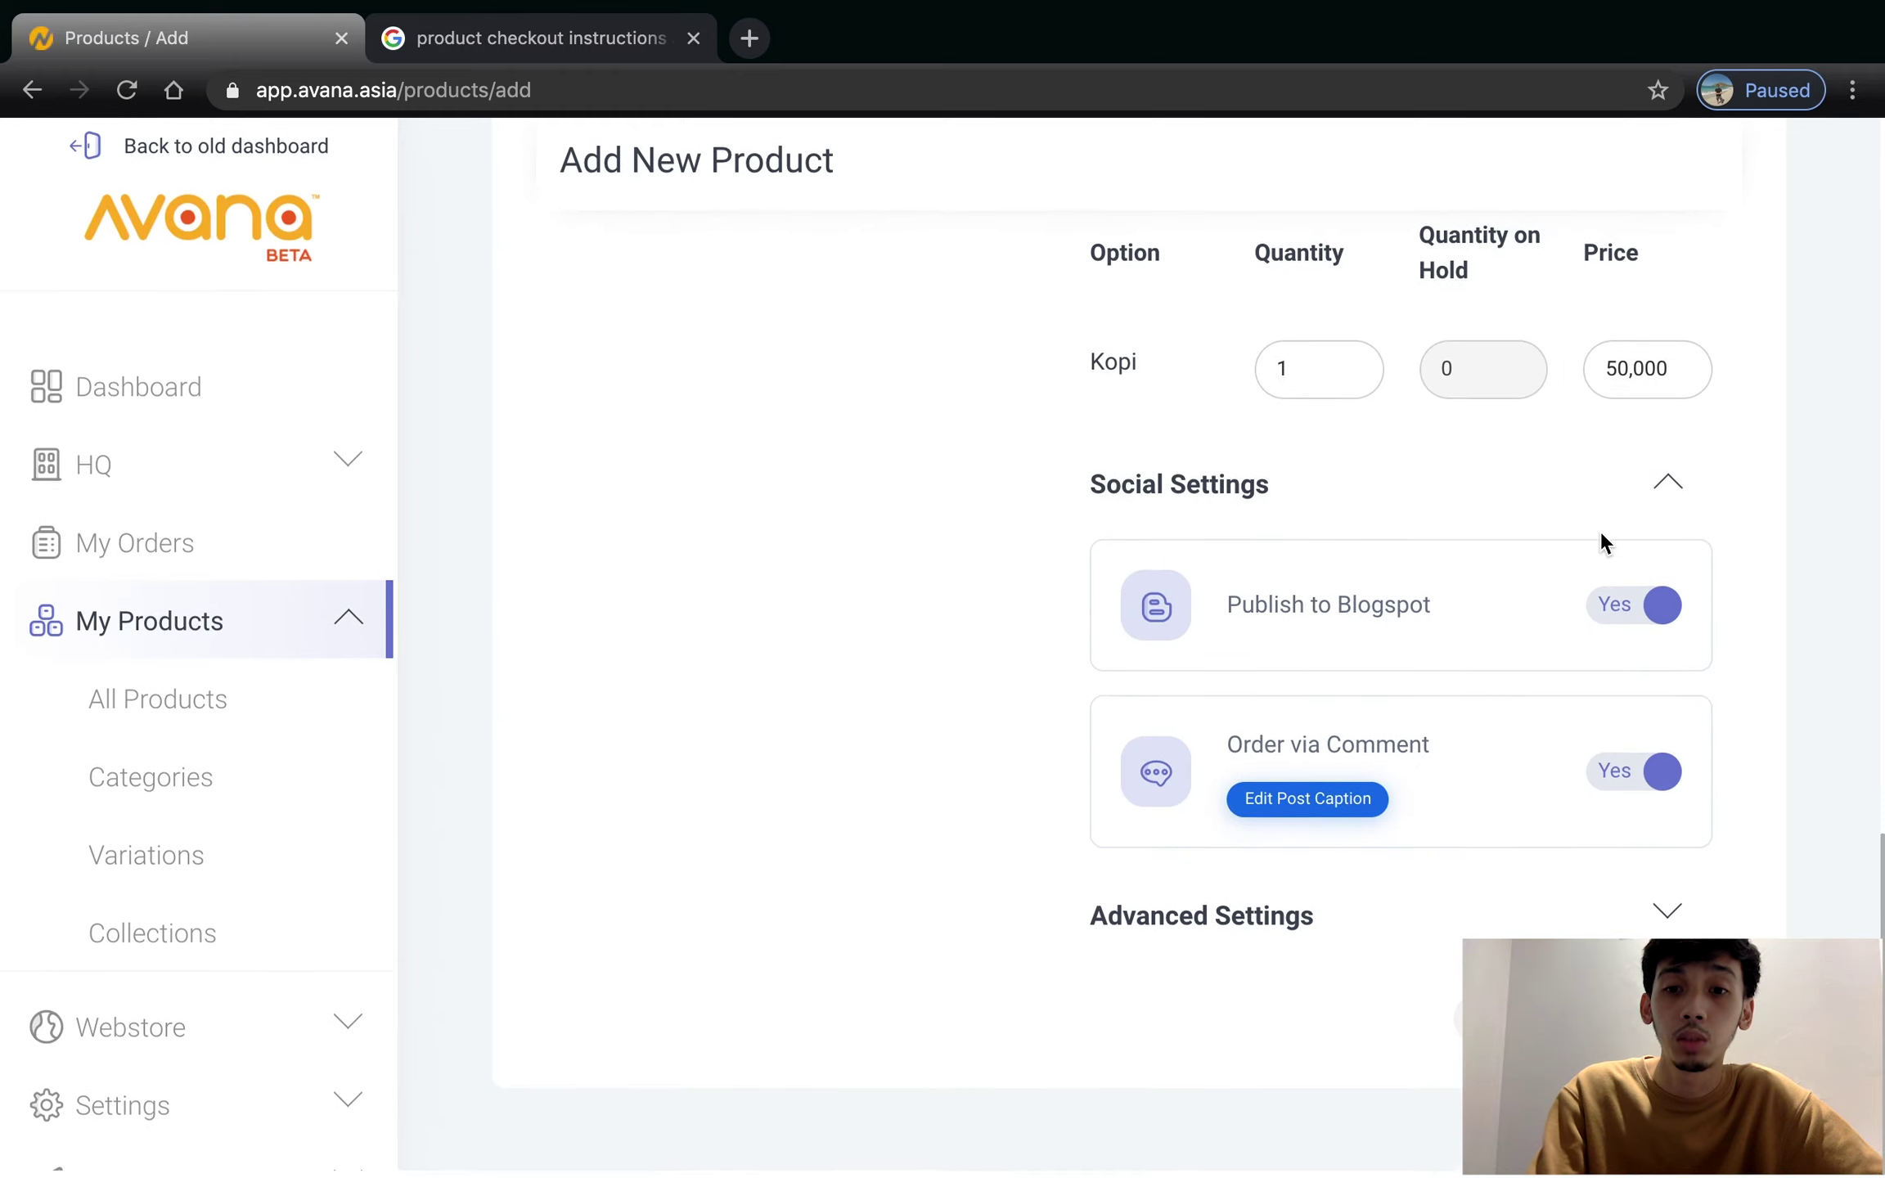